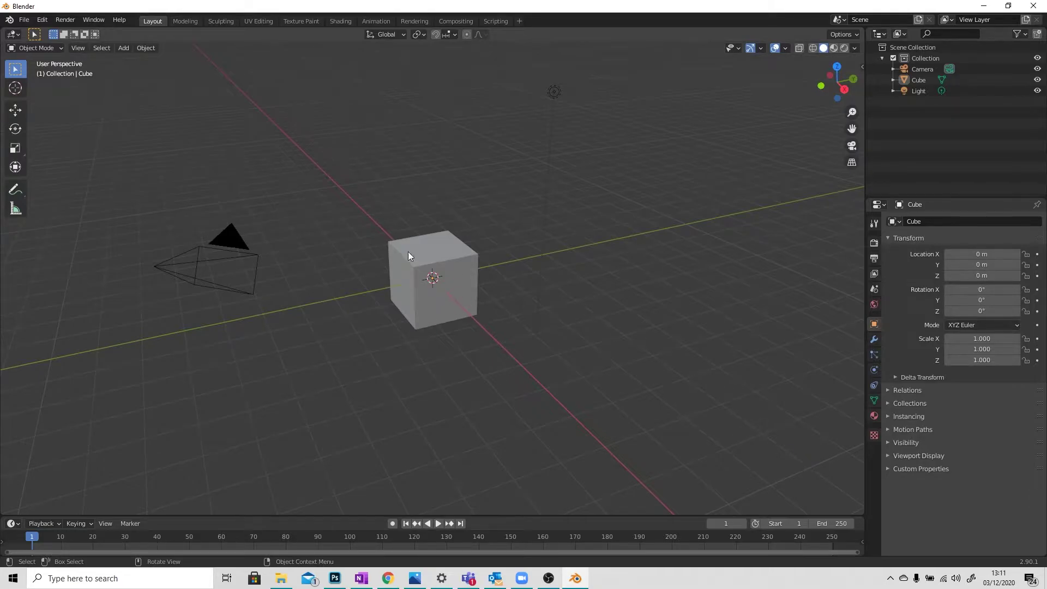
Scale the default cube up to about 2.63, and flatten it along the Z axis to about 0.43.
left_click(461, 297)
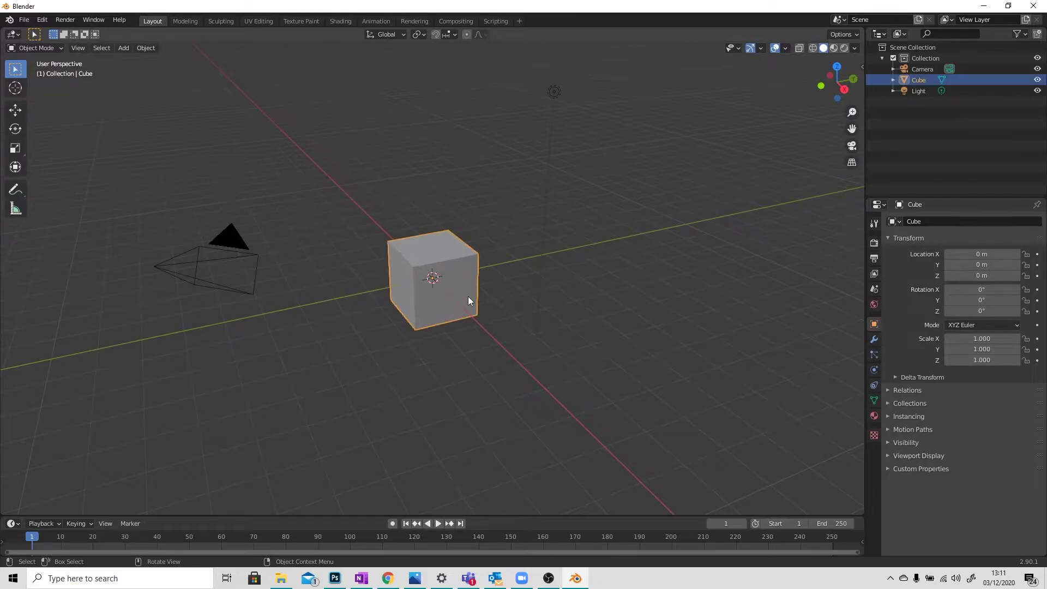
key("s")
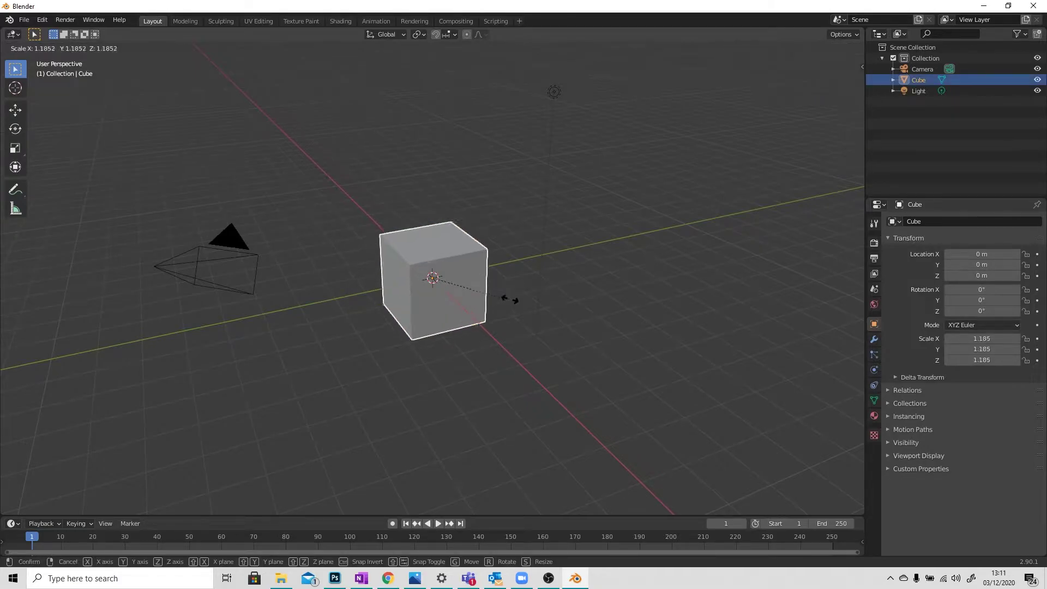
left_click(601, 296)
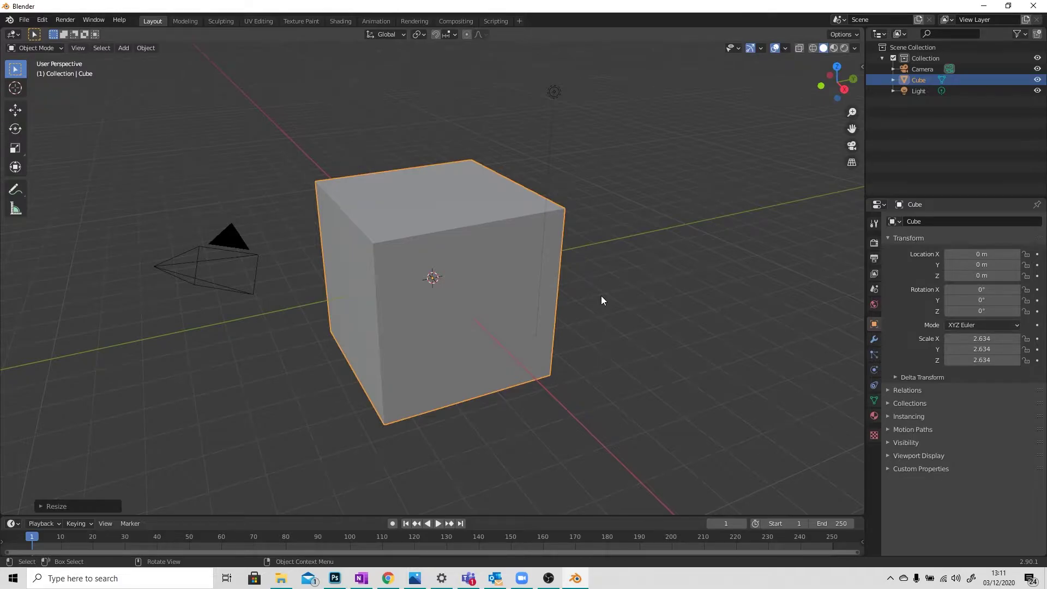
key("s")
key("z")
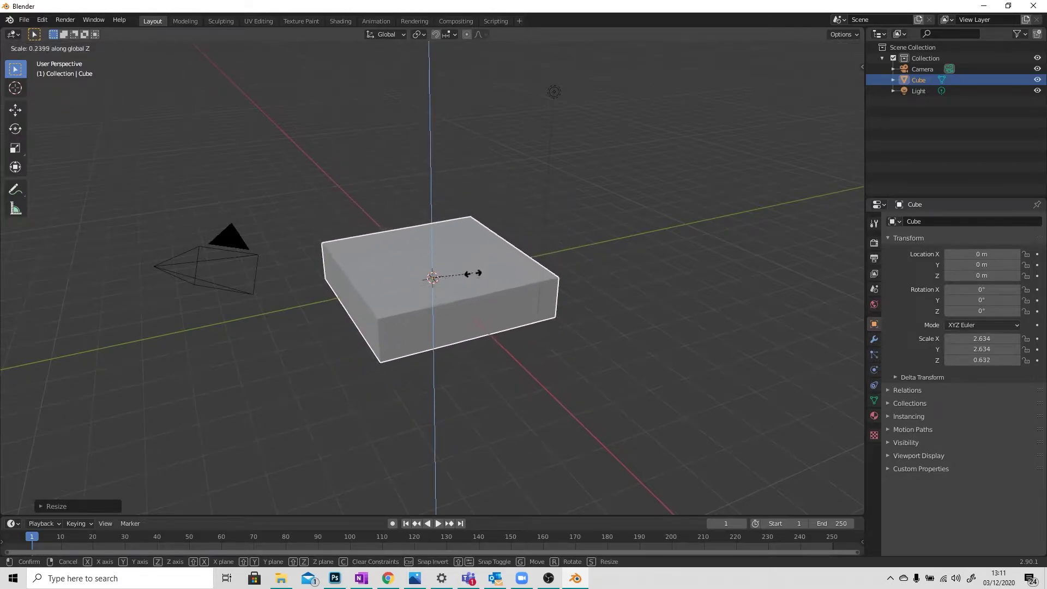
left_click(463, 277)
Narrow the flattened cube along the Y axis to a scale of about 2.2.
middle_click_drag(434, 299, 370, 319)
key("s")
key("y")
left_click(435, 313)
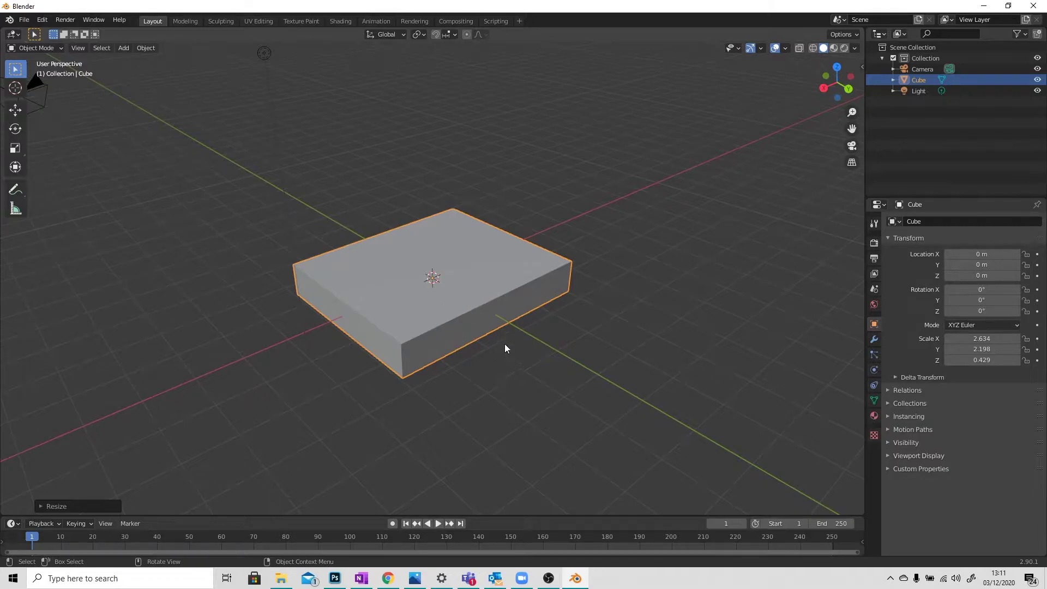
middle_click_drag(502, 355, 387, 317)
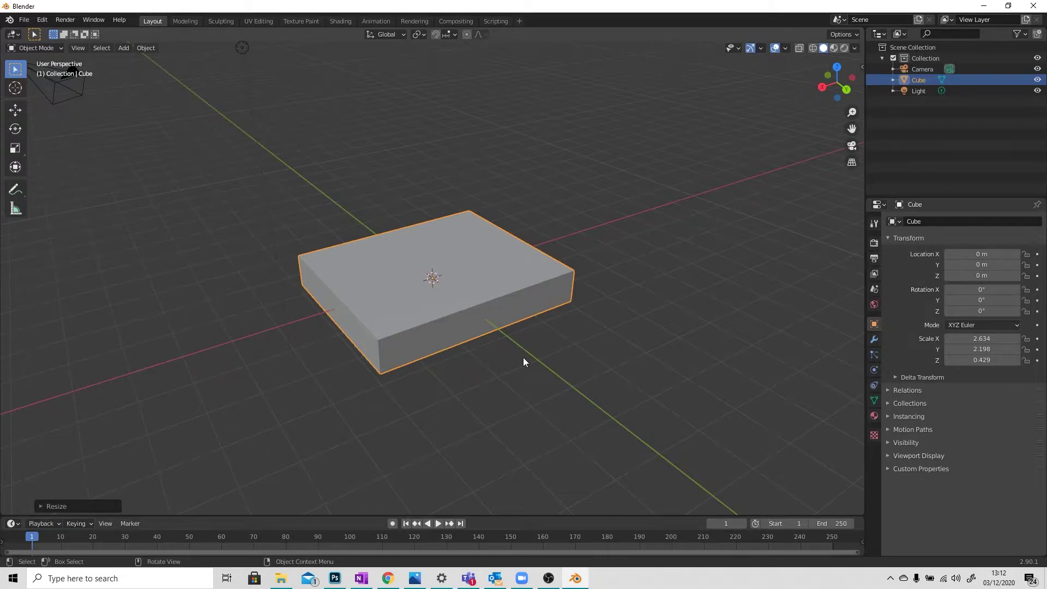
Apply all transforms to the flattened cube.
key("ctrl+a")
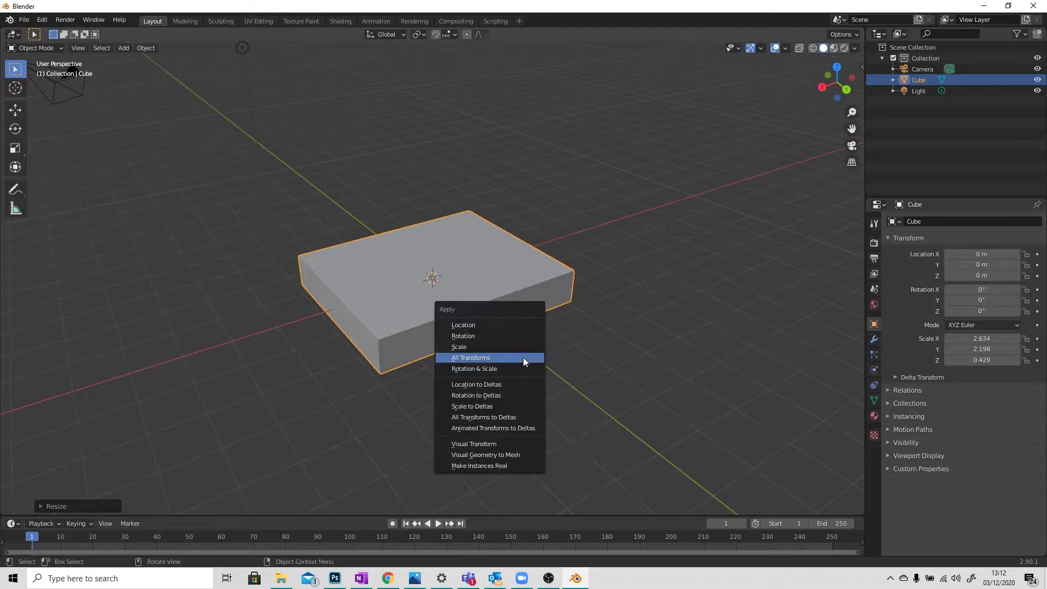
left_click(469, 359)
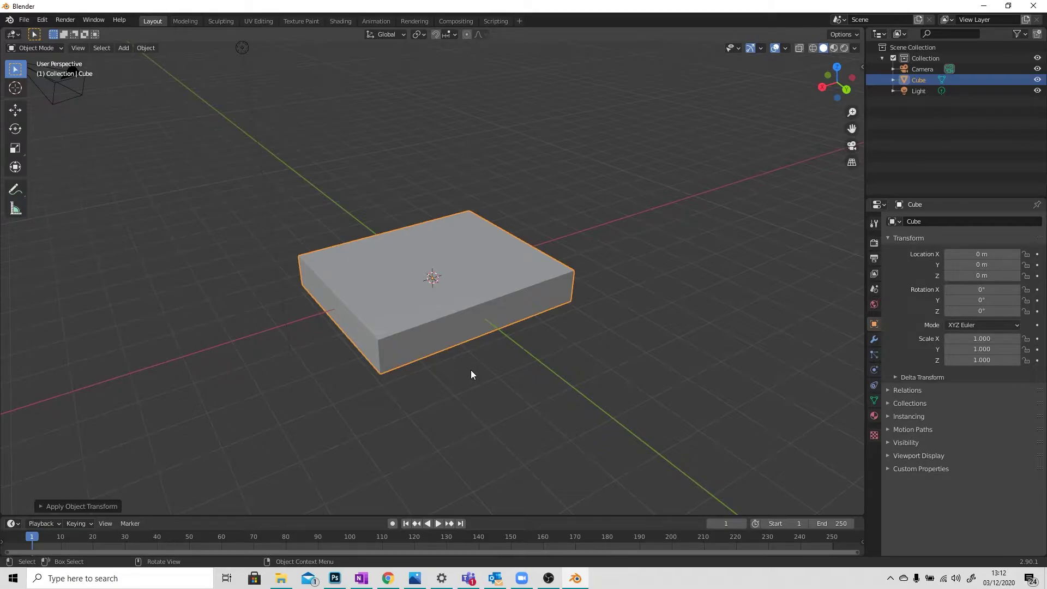
mouse_move(365, 401)
middle_mouse_down()
mouse_move(462, 405)
mouse_move(358, 404)
middle_mouse_up()
Add a plane mesh and raise it along the Z axis to about 4.56 m above the block.
left_click(247, 314)
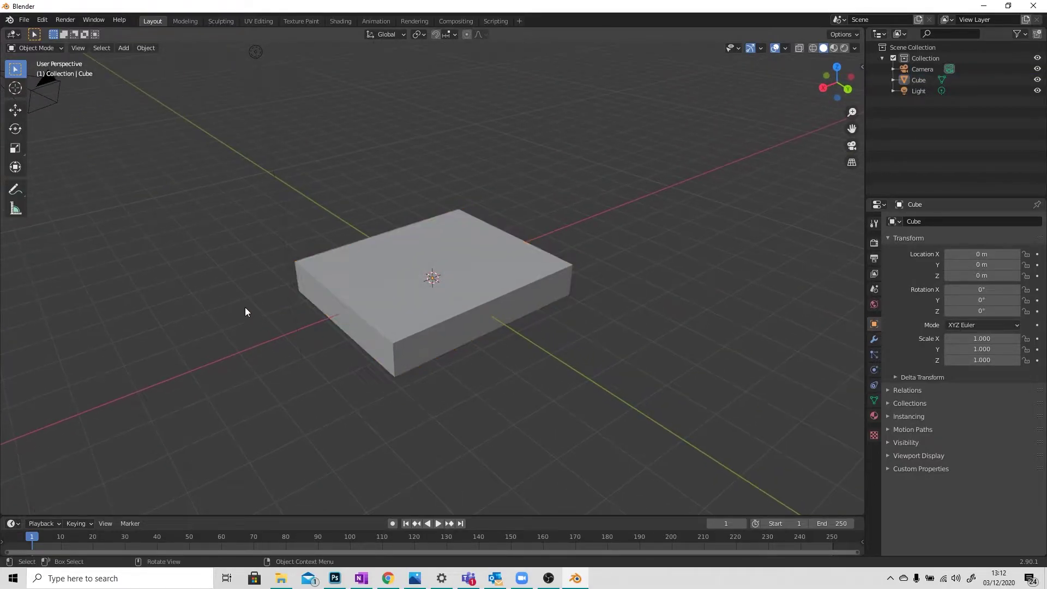
left_click(120, 49)
mouse_move(140, 61)
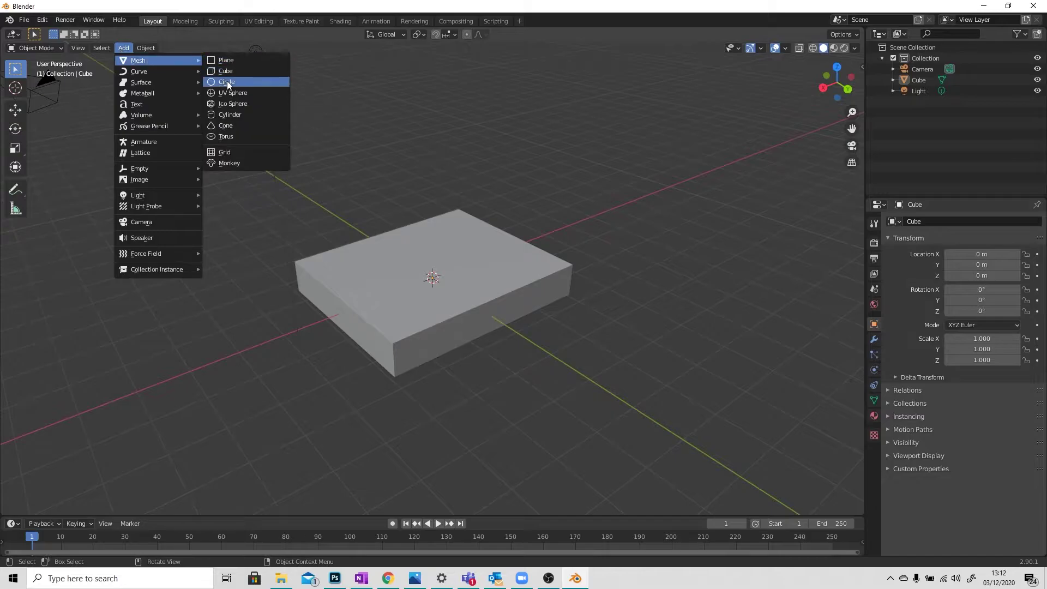
left_click(225, 60)
middle_click_drag(300, 169, 398, 322)
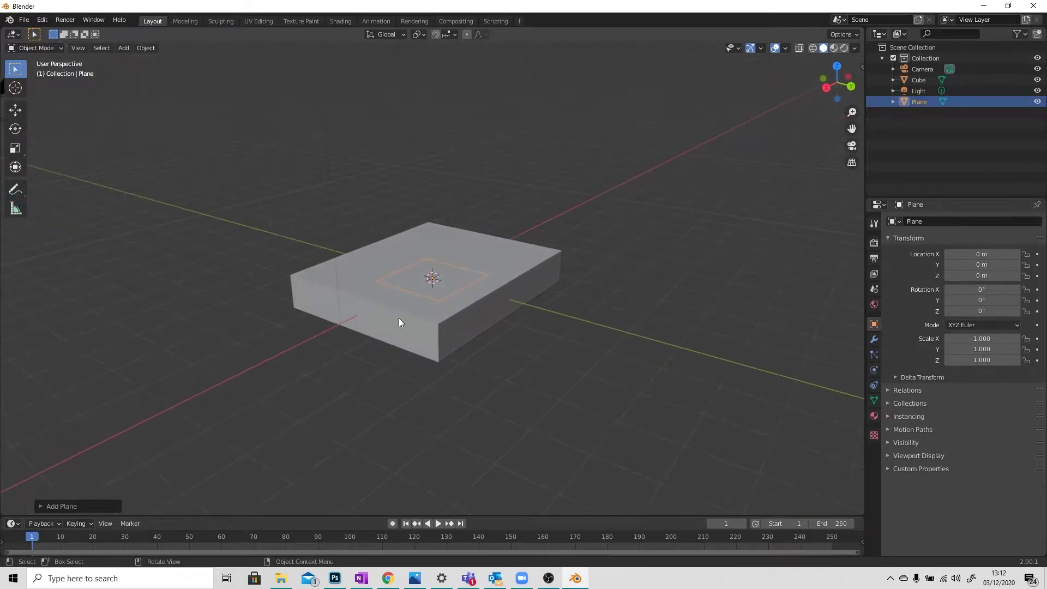
key("g")
key("z")
left_click(474, 147)
middle_click_drag(376, 262, 329, 310)
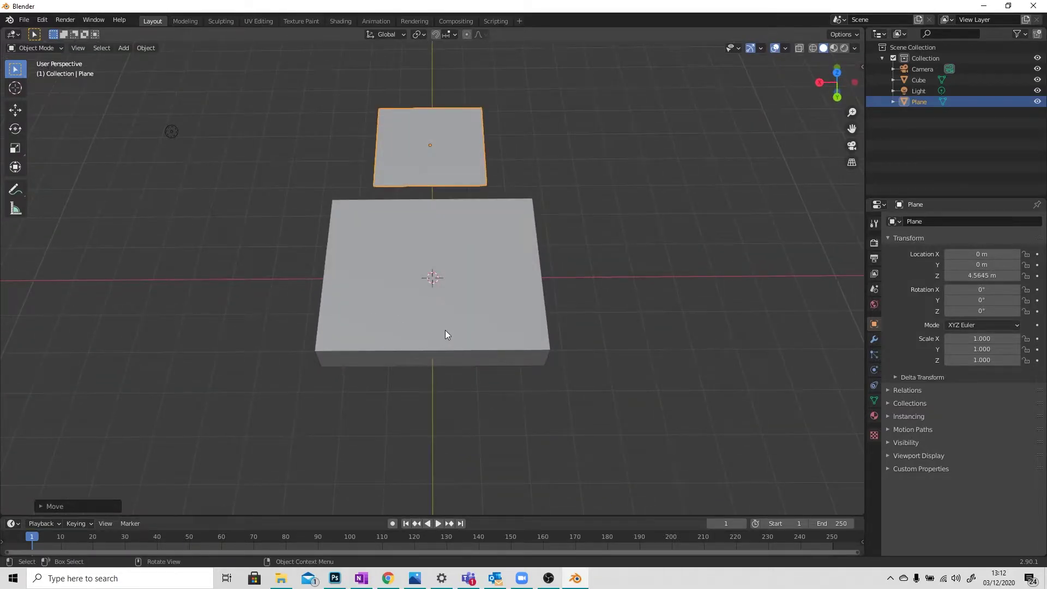
From the top view, scale the plane to about 3.48 in X and 2.72 in Y so it overhangs the block.
left_click(837, 72)
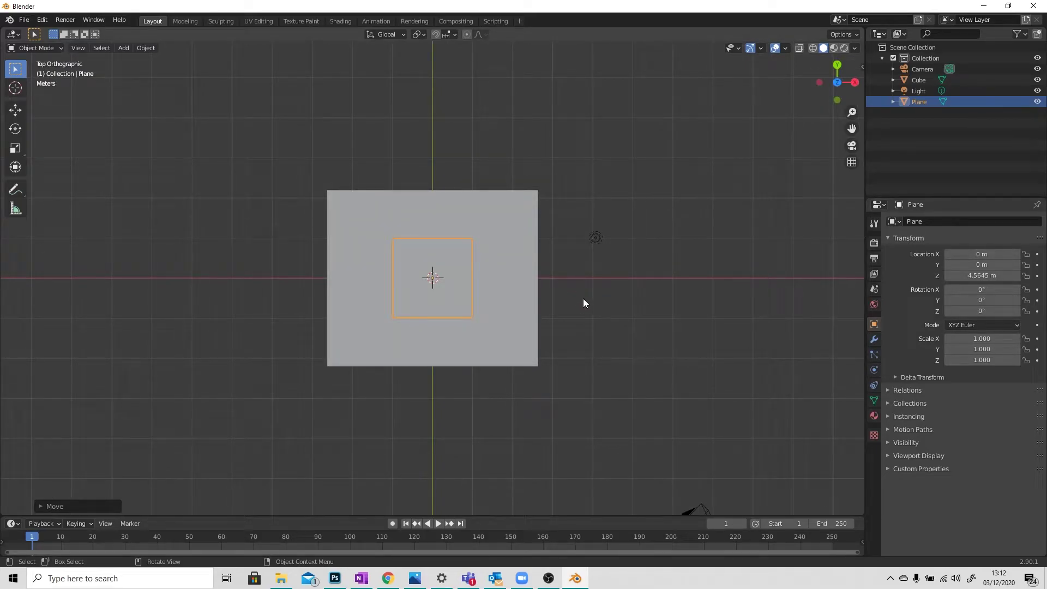
key("s")
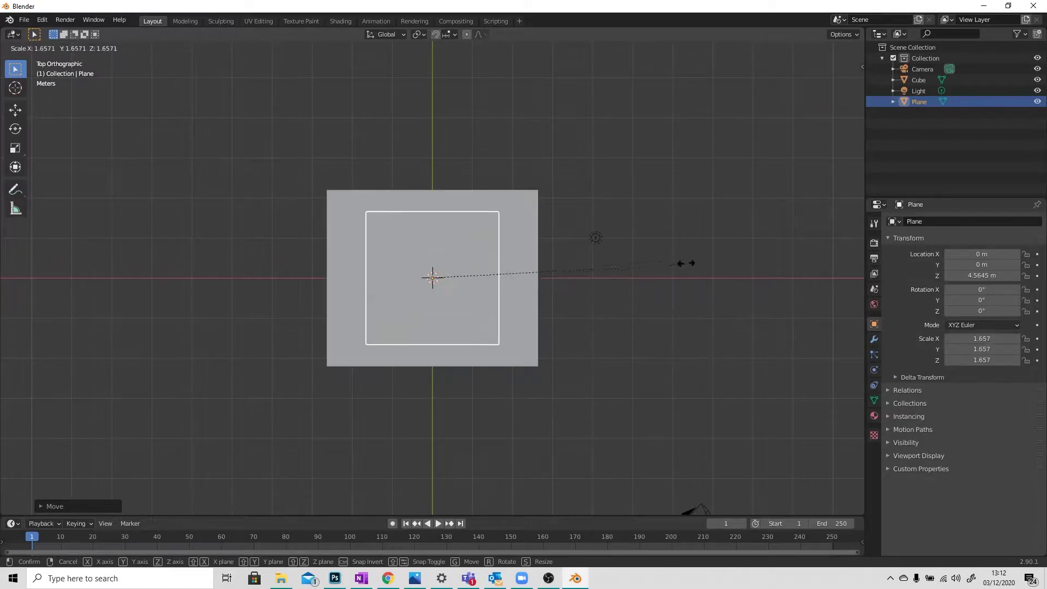
left_click(806, 211)
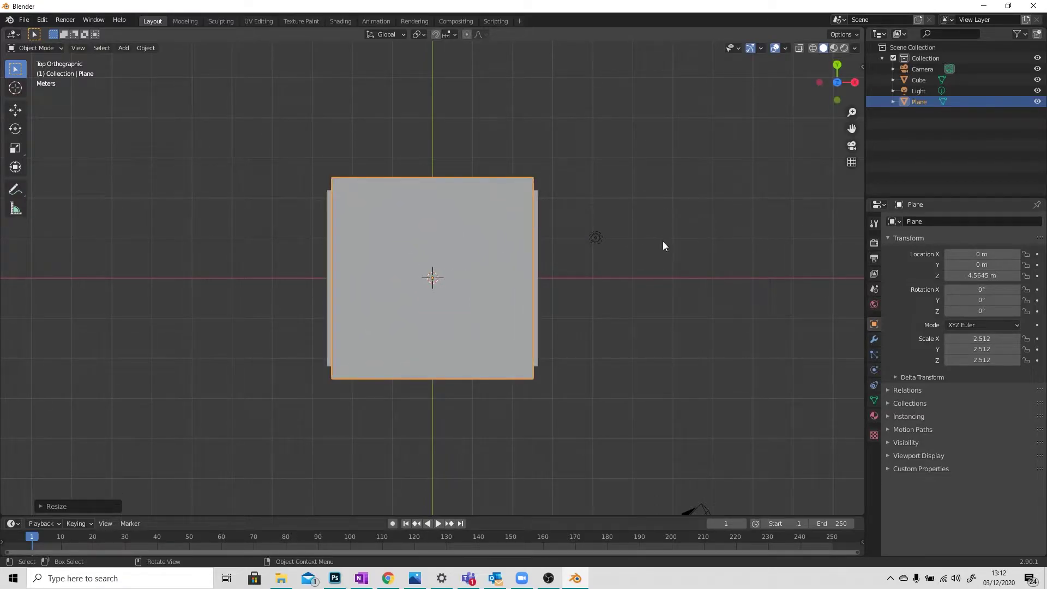
key("s")
key("y")
left_click(682, 242)
key("s")
key("x")
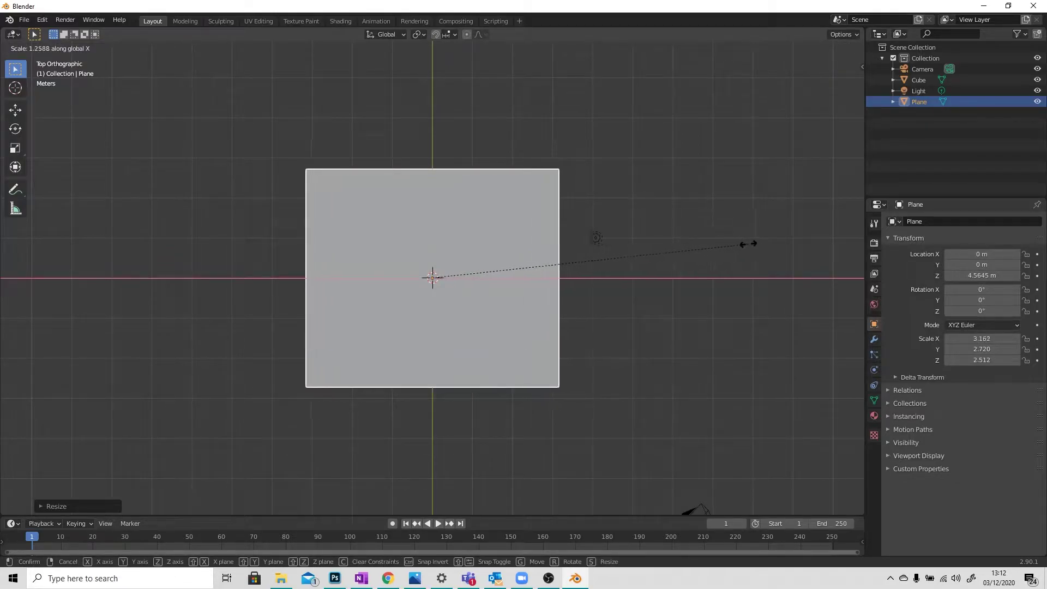
left_click(780, 247)
Apply all transforms to the enlarged plane and deselect it.
middle_click_drag(693, 299, 601, 242)
key("ctrl+a")
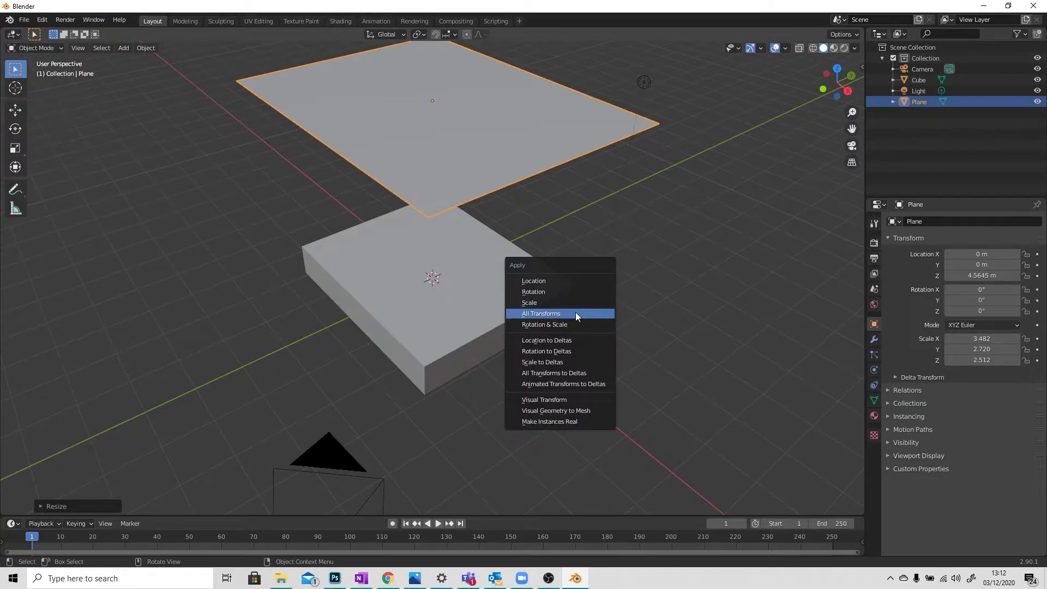
left_click(575, 311)
scroll(506, 364, "down", 2)
middle_click_drag(510, 366, 391, 346)
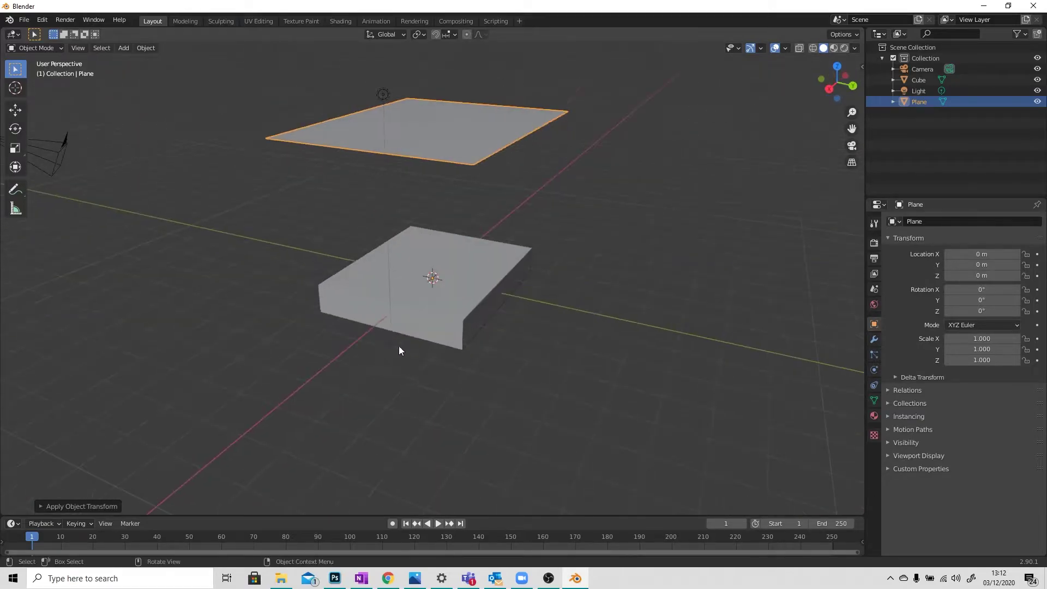
left_click(536, 175)
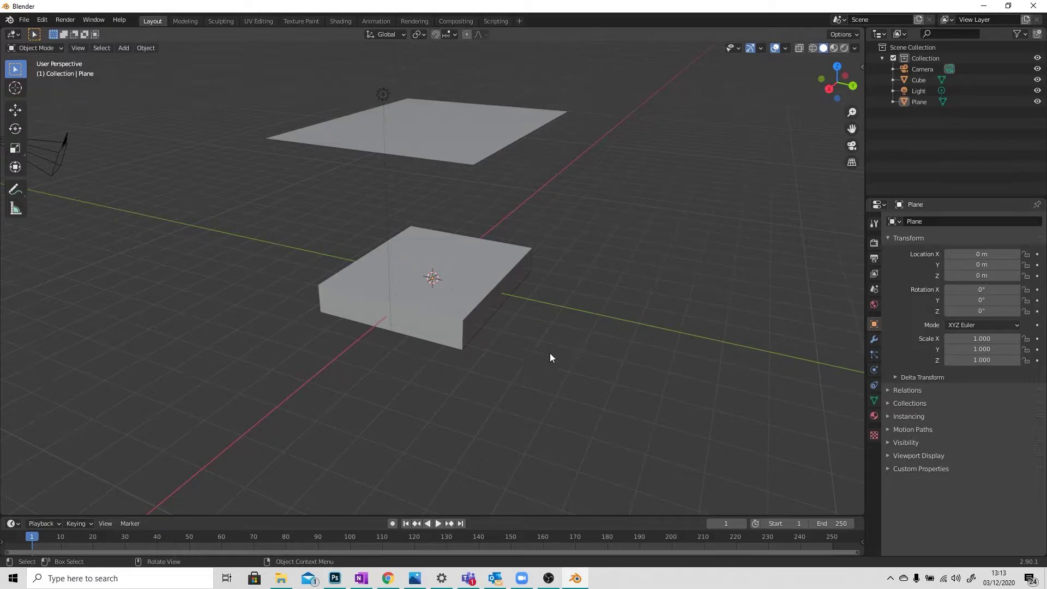
Enable Cloth physics on the plane above the block.
left_click(471, 157)
middle_click_drag(446, 154, 430, 167)
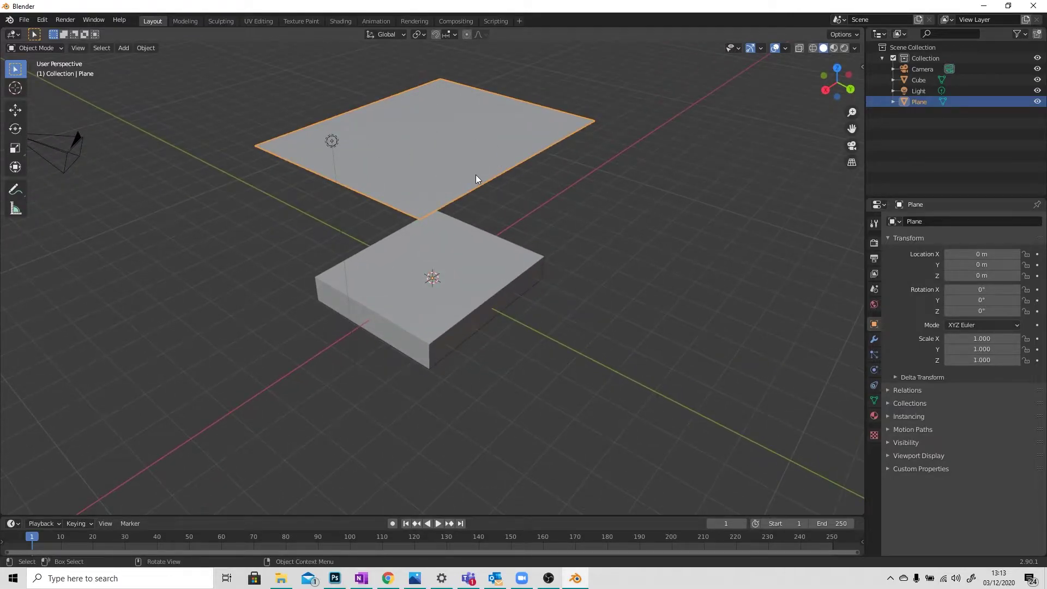
left_click(874, 370)
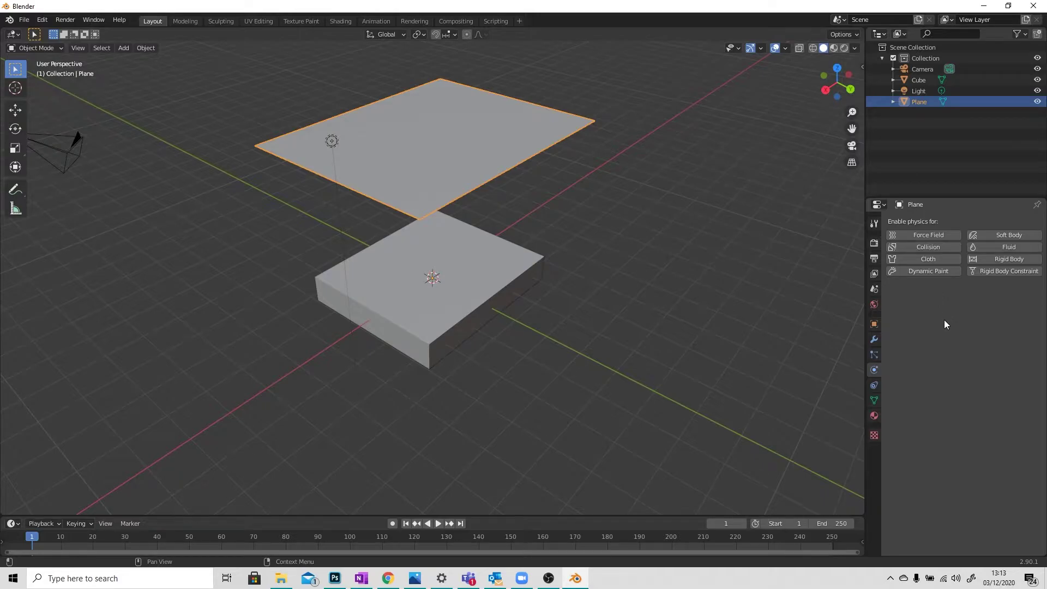
left_click(933, 260)
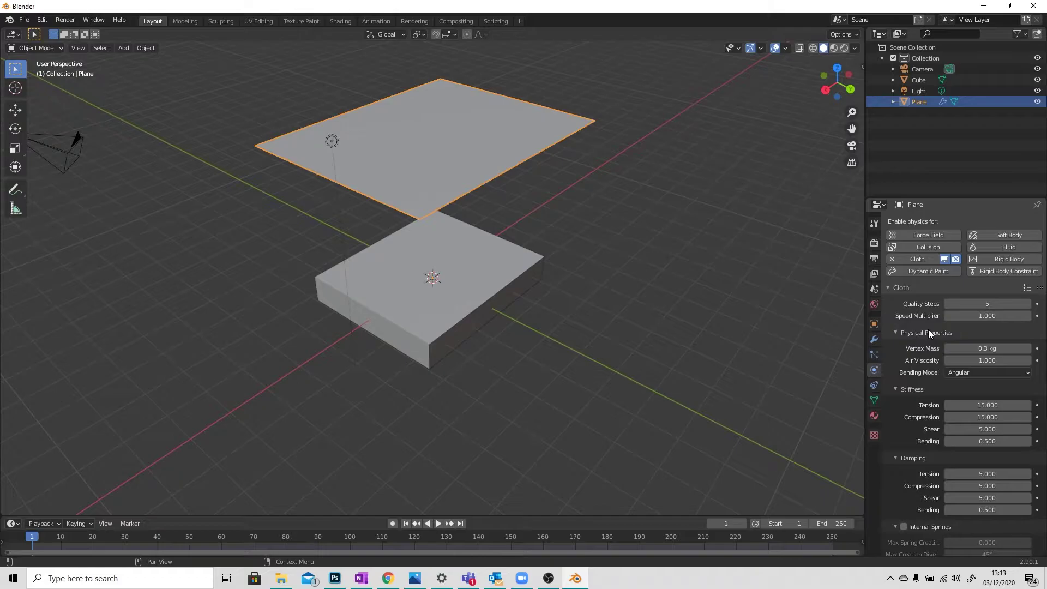
scroll(939, 418, "down", 4)
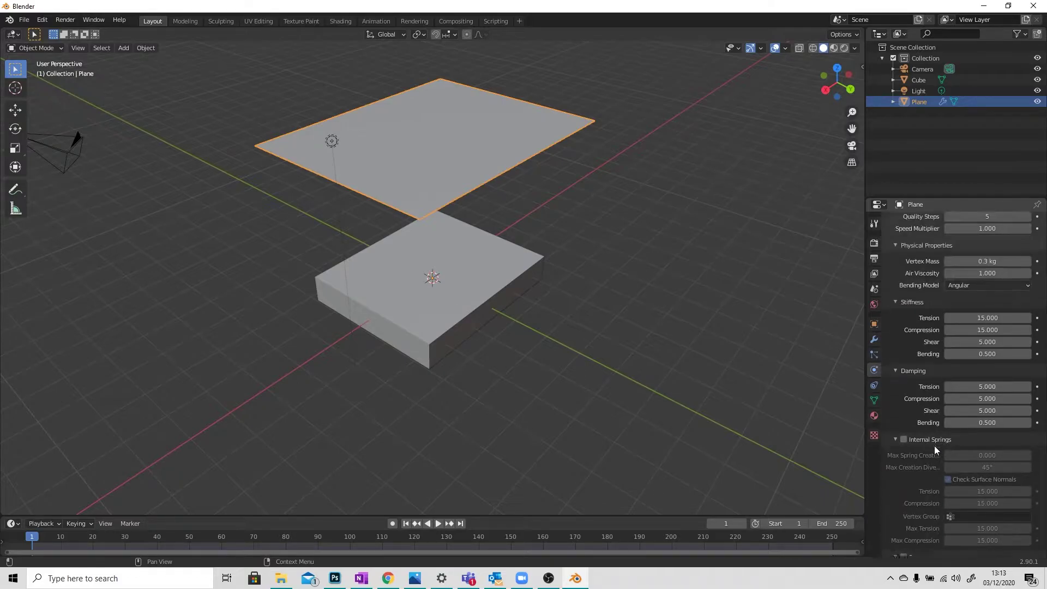
scroll(934, 446, "up", 4)
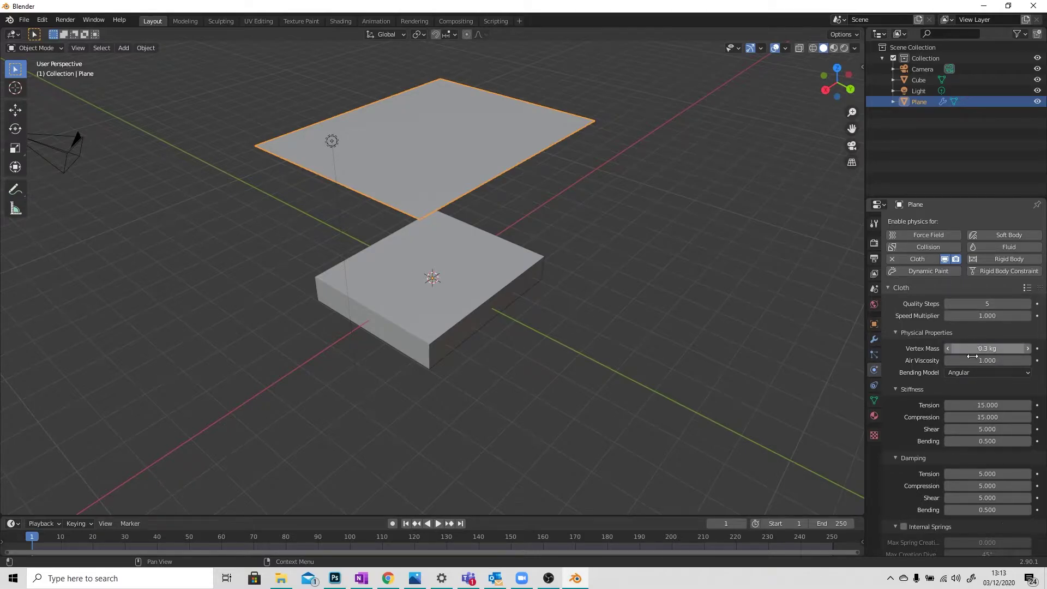
Apply the Cotton preset to the plane's cloth settings.
left_click(1026, 288)
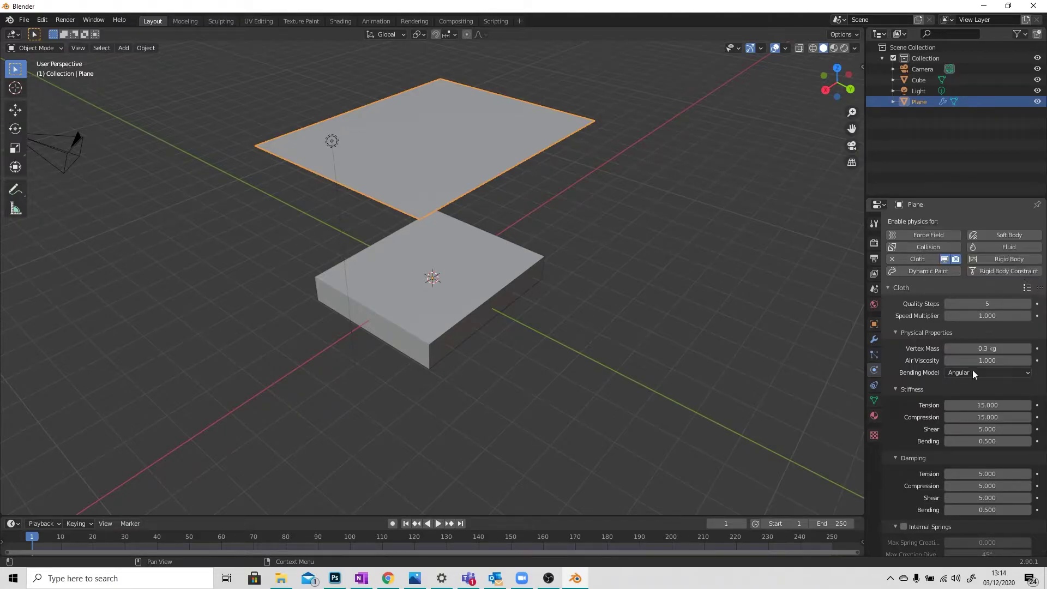
left_click(1025, 289)
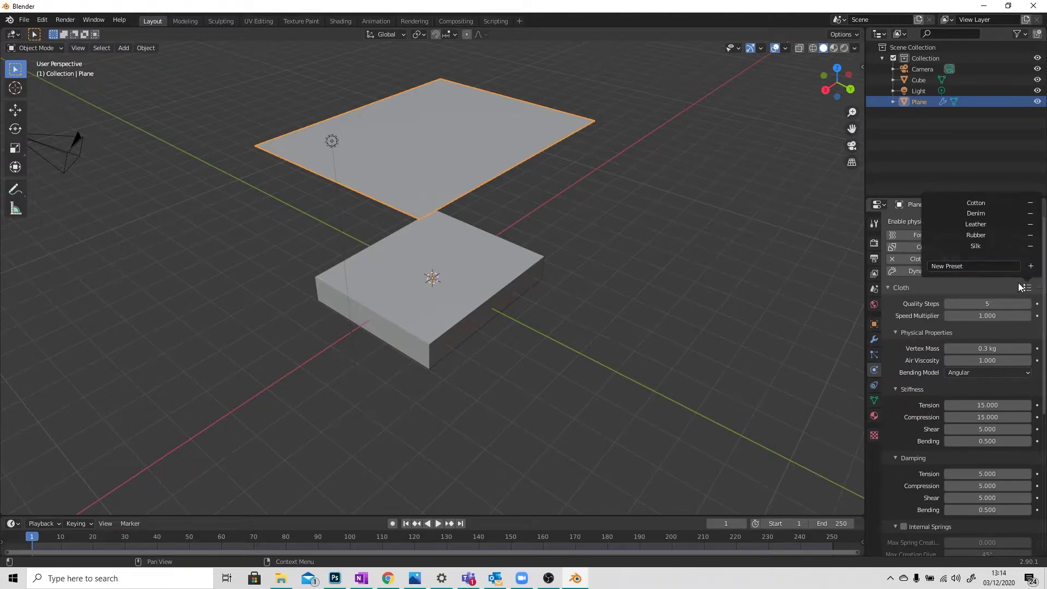
left_click(982, 204)
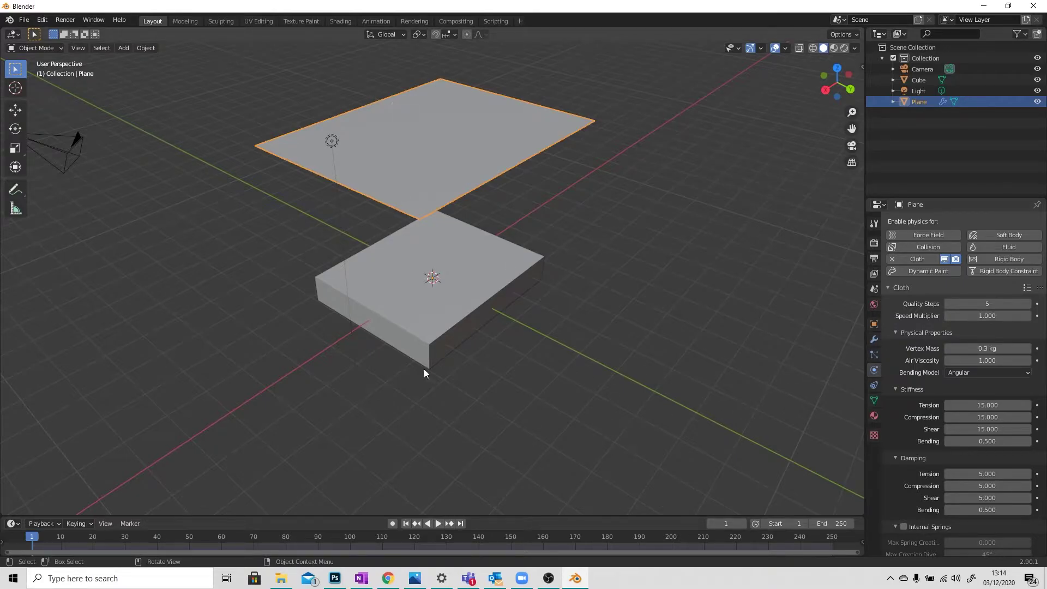
Play the cloth simulation from the first frame to check how the plane falls, and return to frame 1.
middle_click_drag(412, 350, 415, 140)
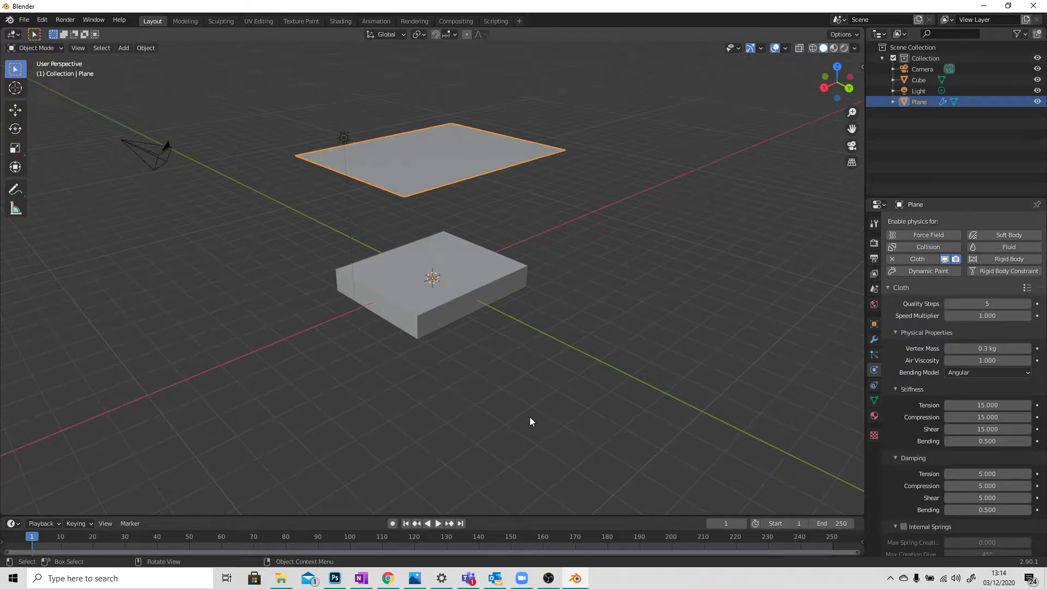
left_click(438, 525)
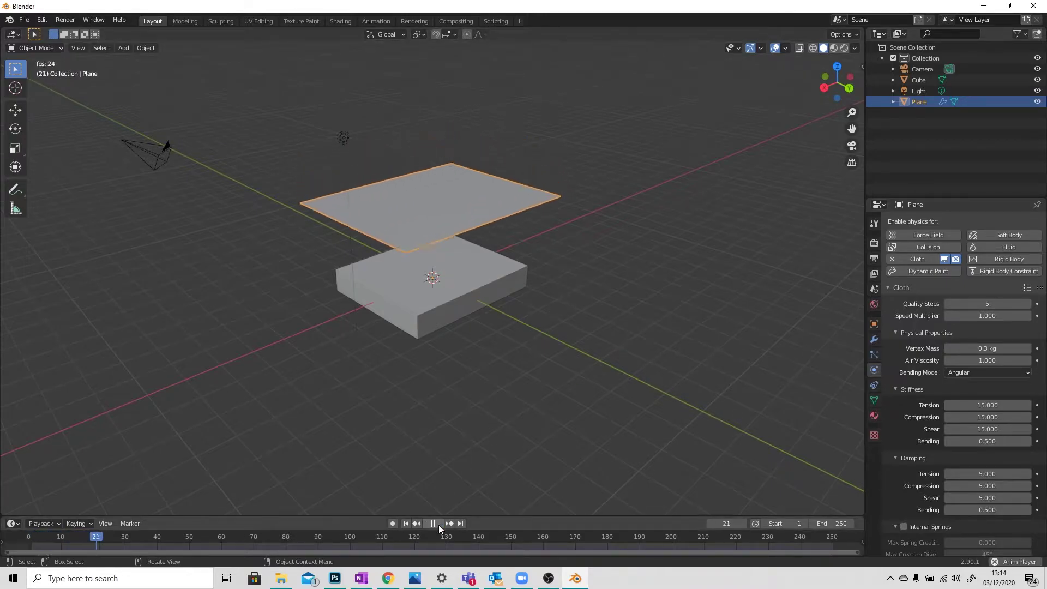
left_click(439, 525)
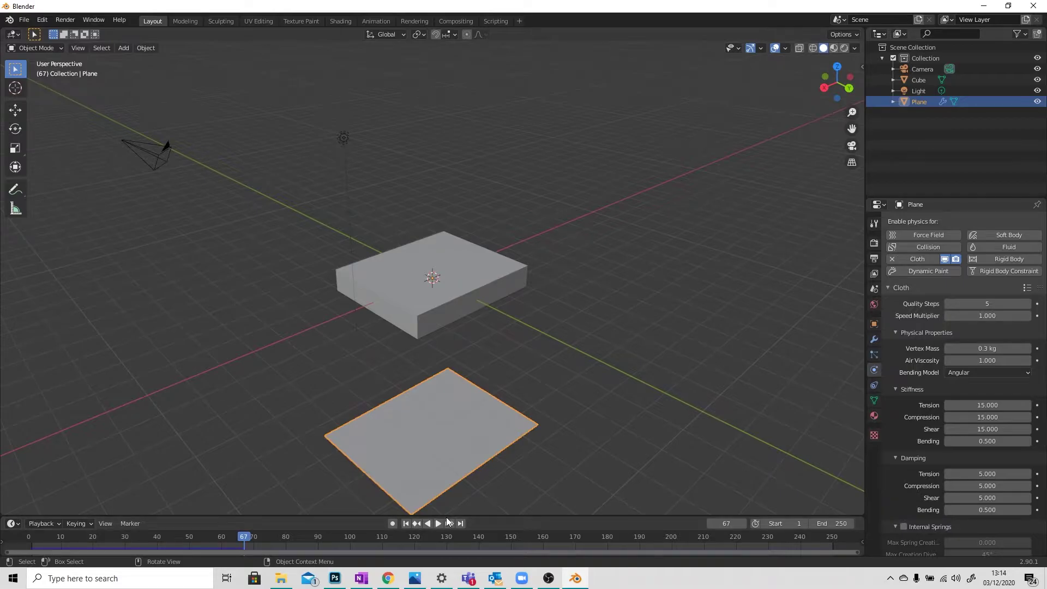
left_click(405, 523)
left_click(438, 523)
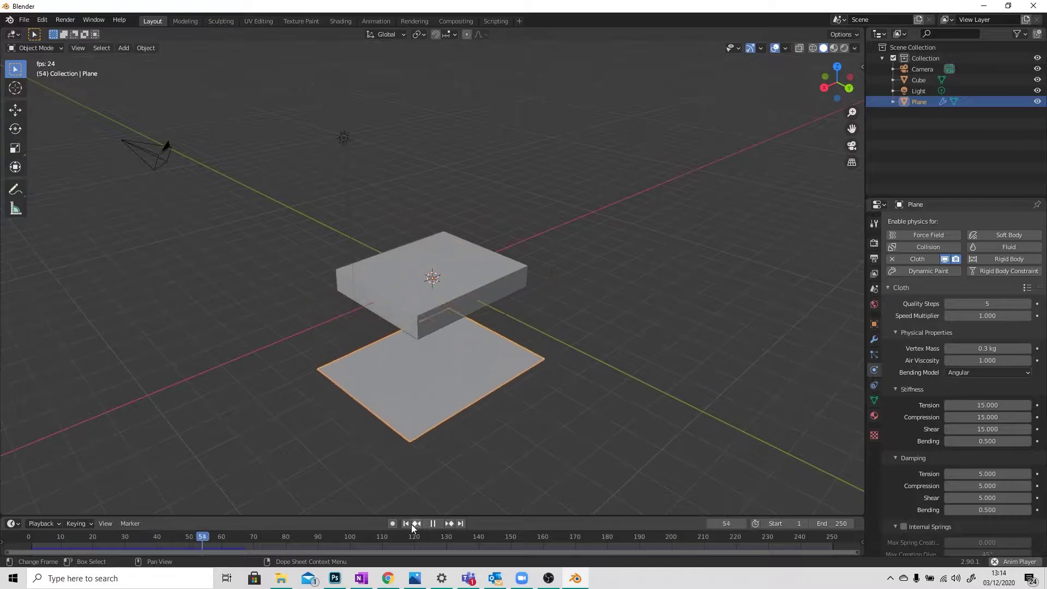
left_click(406, 522)
left_click(434, 524)
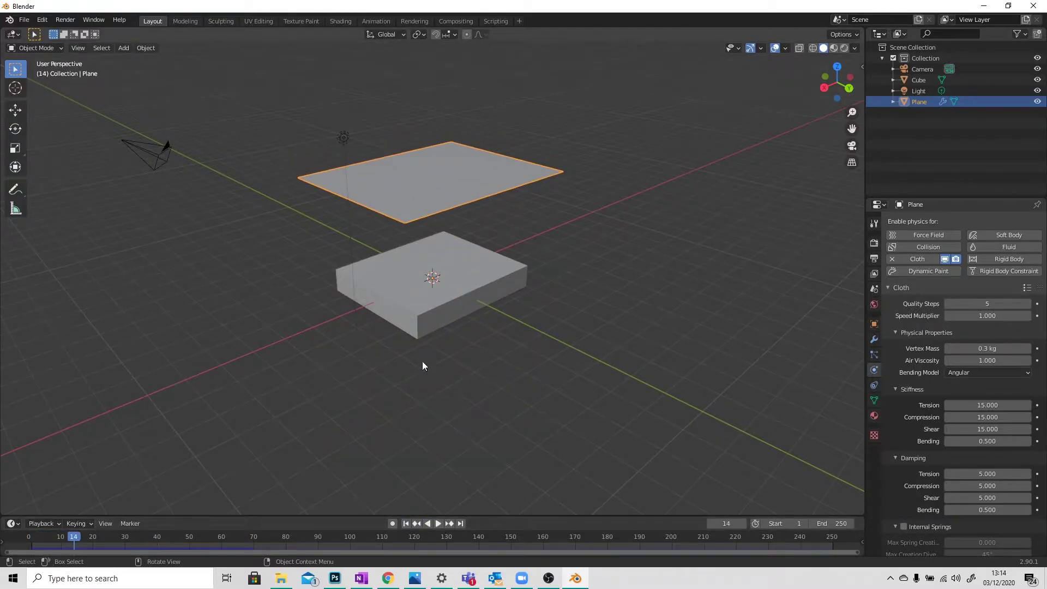
left_click(406, 523)
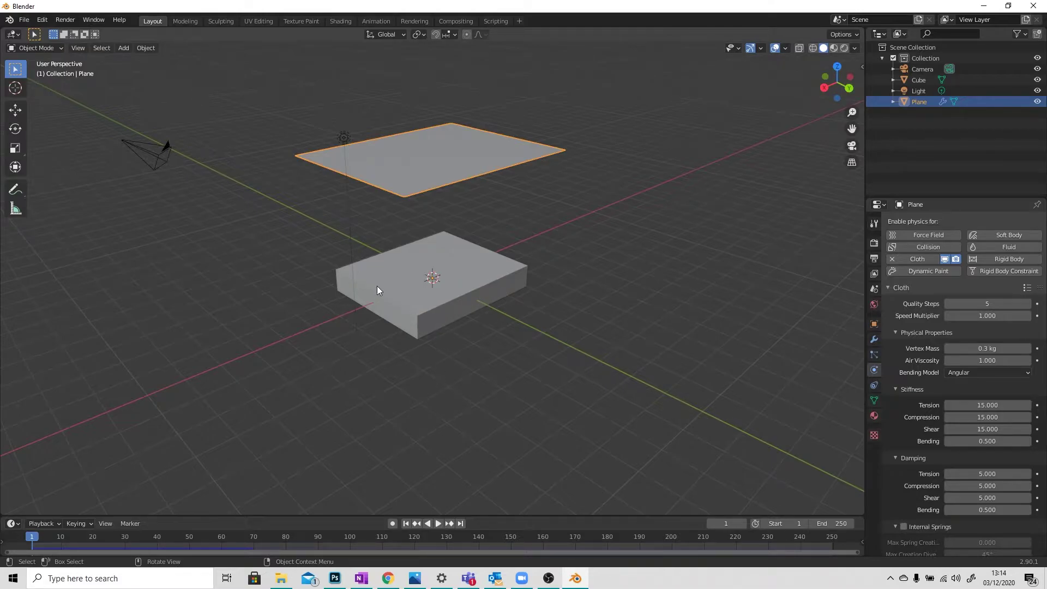
Enable Collision physics on the flattened cube.
left_click(453, 303)
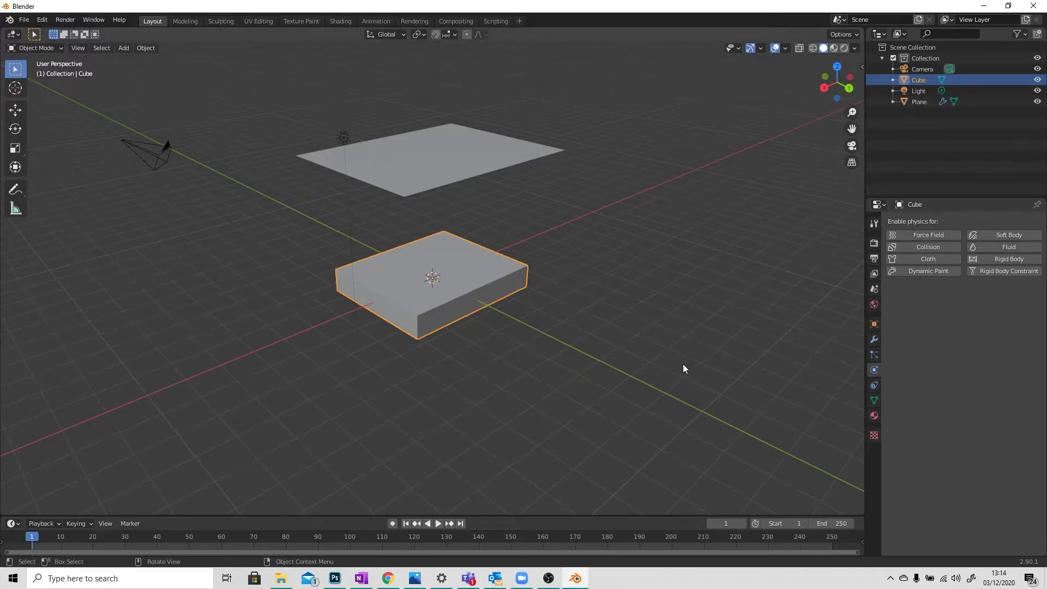
left_click(924, 246)
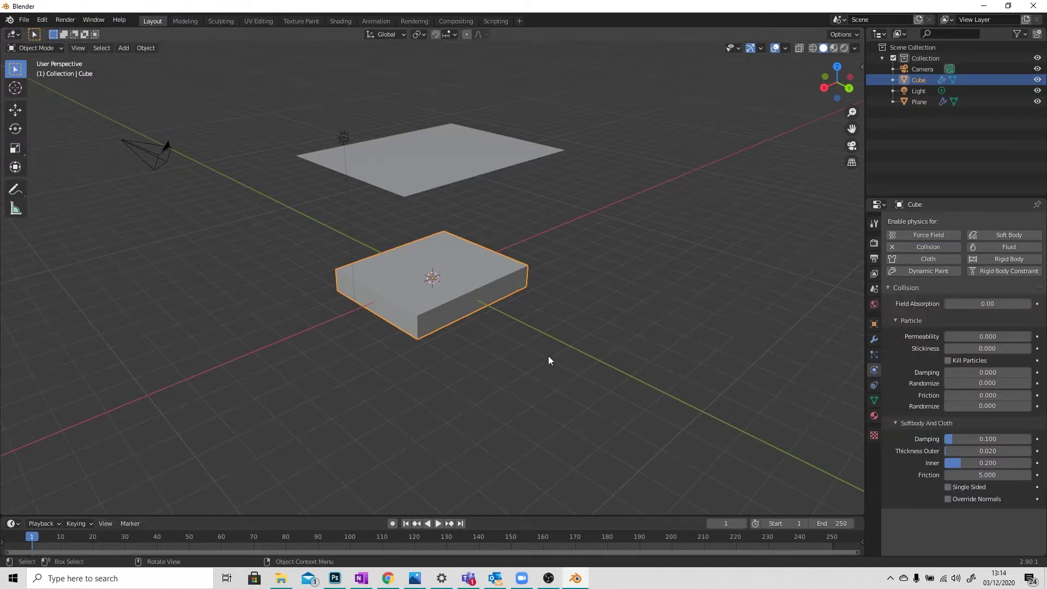
Play the simulation to check how the plane lands on the flattened cube, and return to frame 1.
left_click(437, 524)
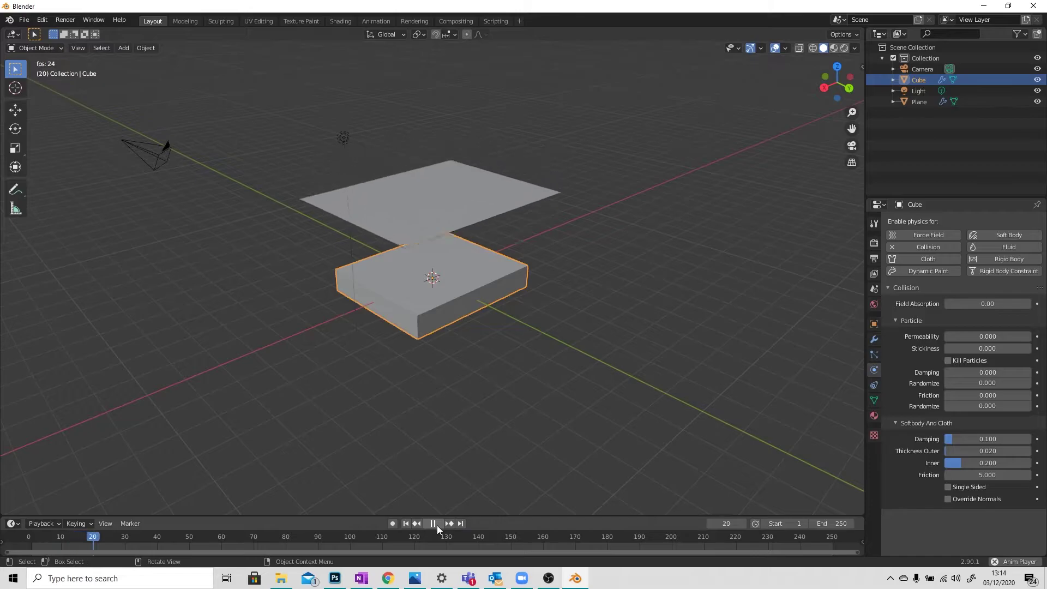
left_click(433, 524)
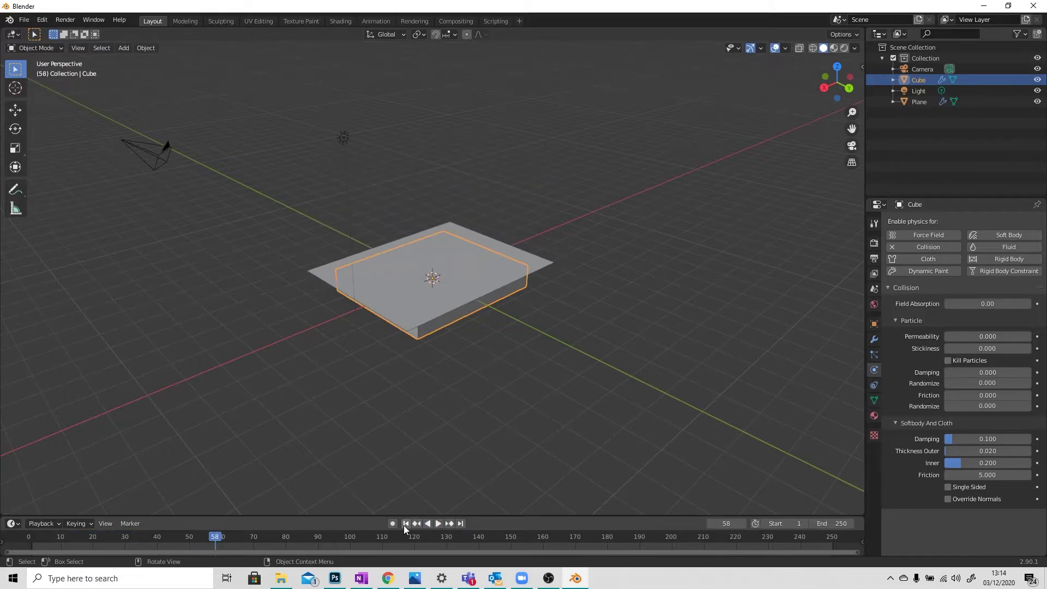
left_click(404, 524)
Select the plane above the block and switch it to Edit Mode.
scroll(439, 385, "up", 3)
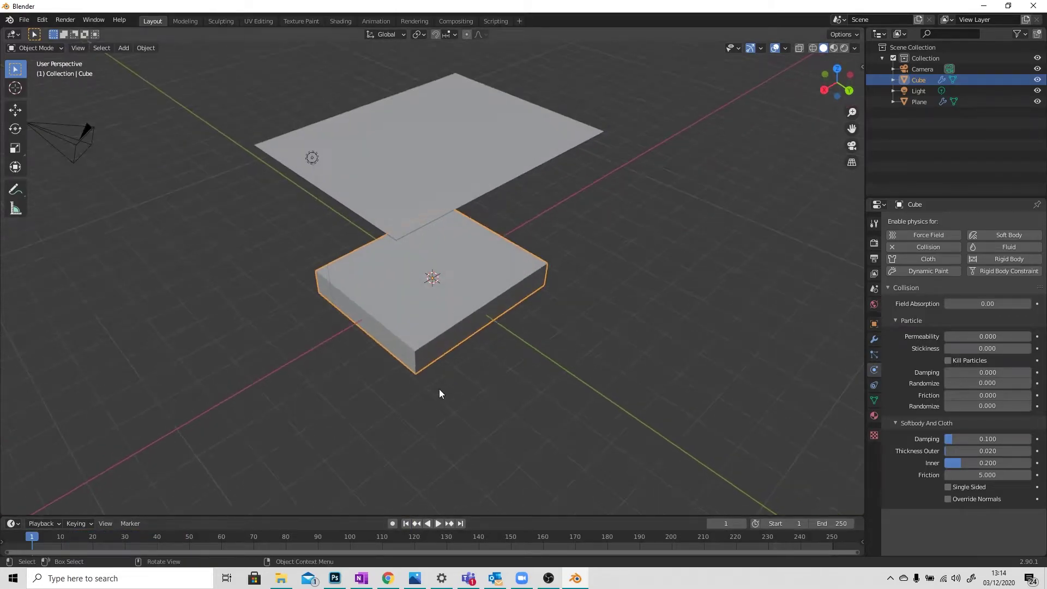
middle_click_drag(483, 367, 472, 404, "shift")
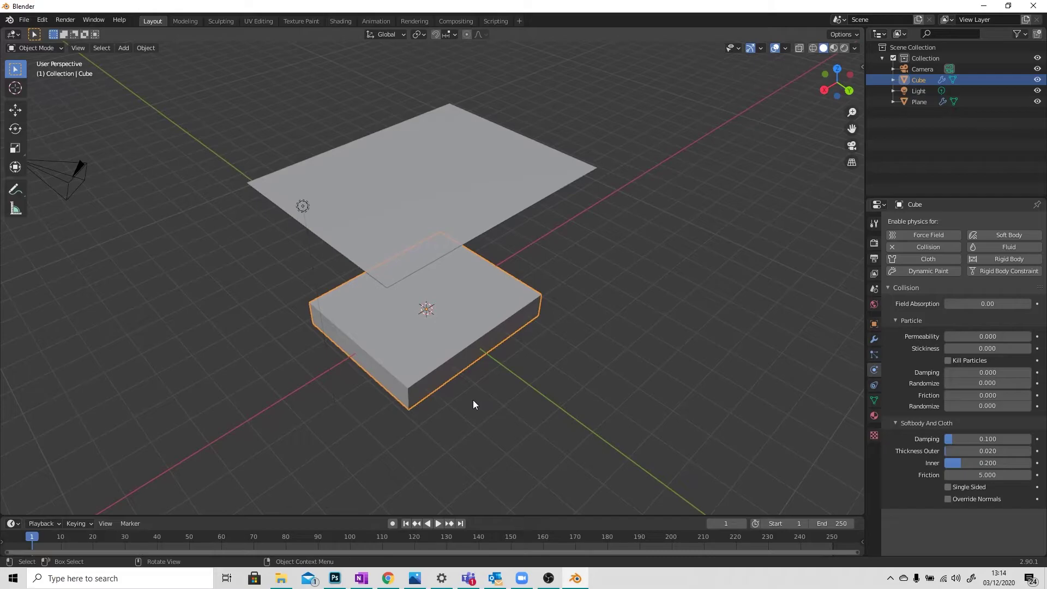
left_click(462, 198)
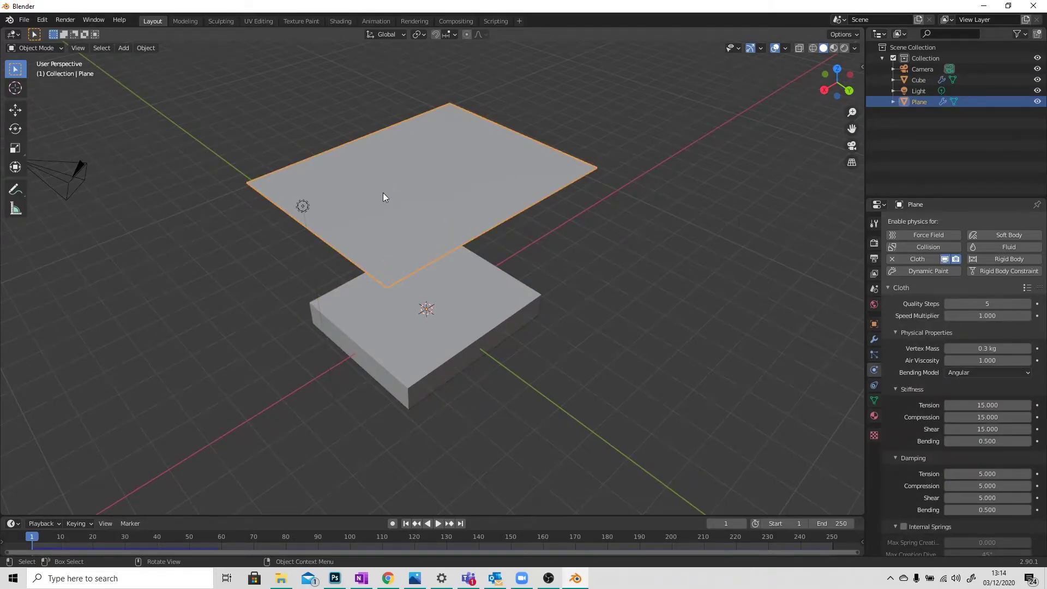
left_click(46, 50)
left_click(34, 61)
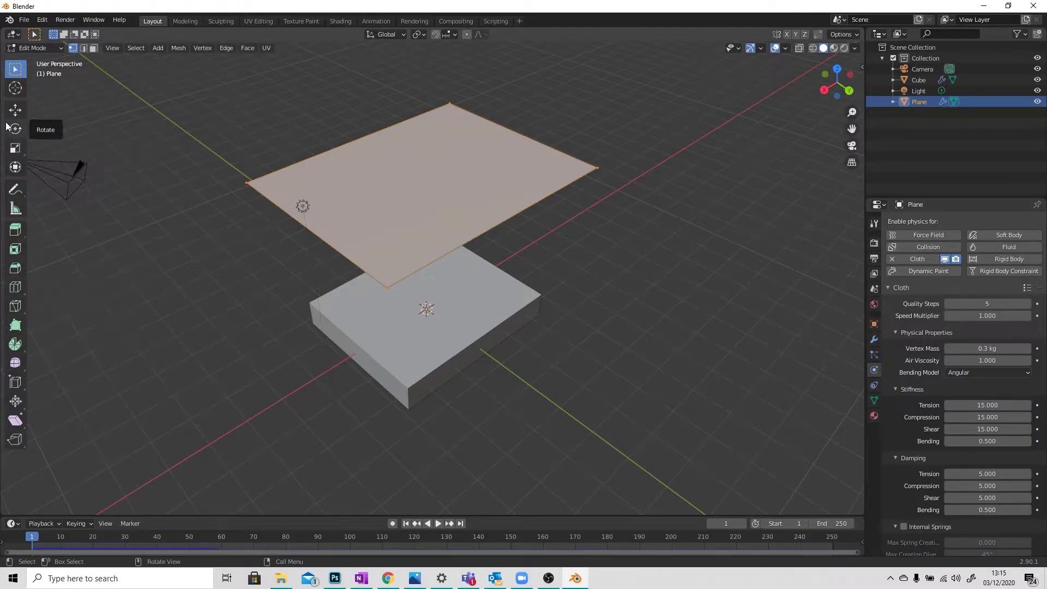
Subdivide the plane with 80 loop cuts in each direction and return to Object Mode.
left_click(16, 288)
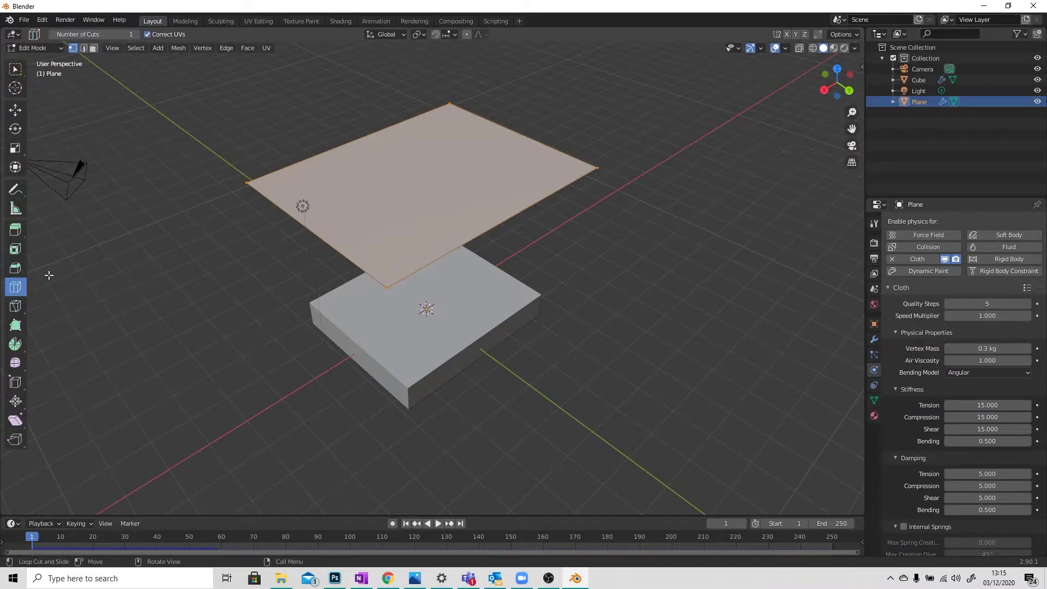
left_click(107, 35)
type("80")
key("Return")
middle_click_drag(351, 152, 361, 146)
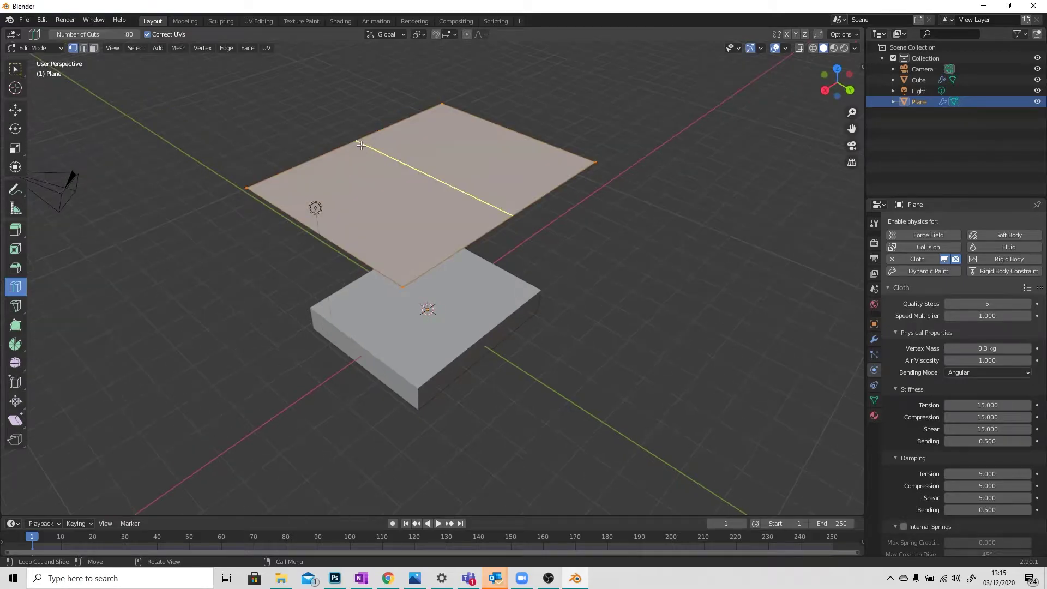
left_click(360, 145)
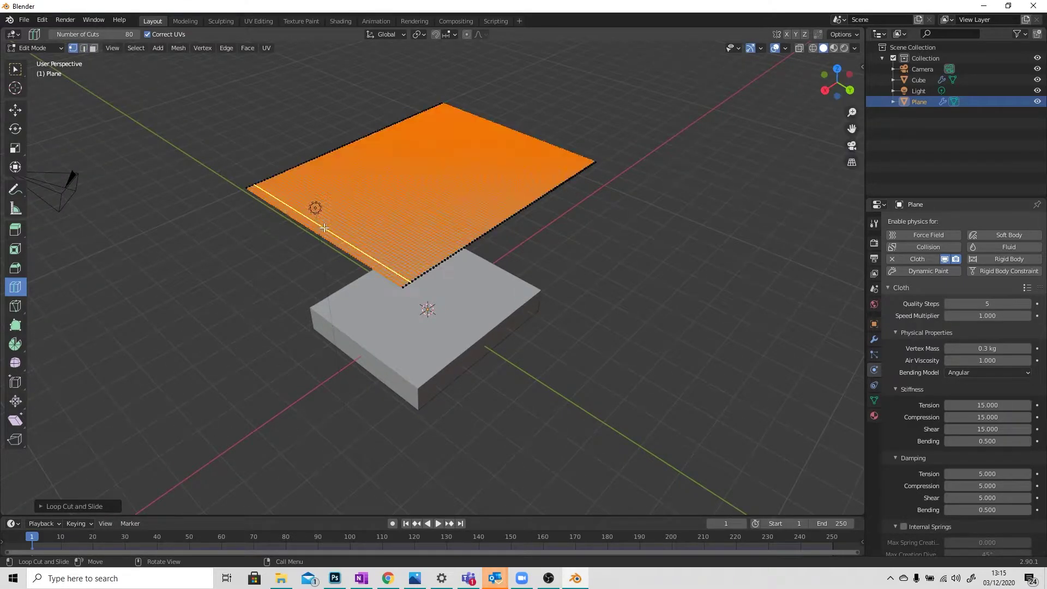
middle_click_drag(358, 230, 290, 252)
middle_click_drag(474, 244, 327, 185)
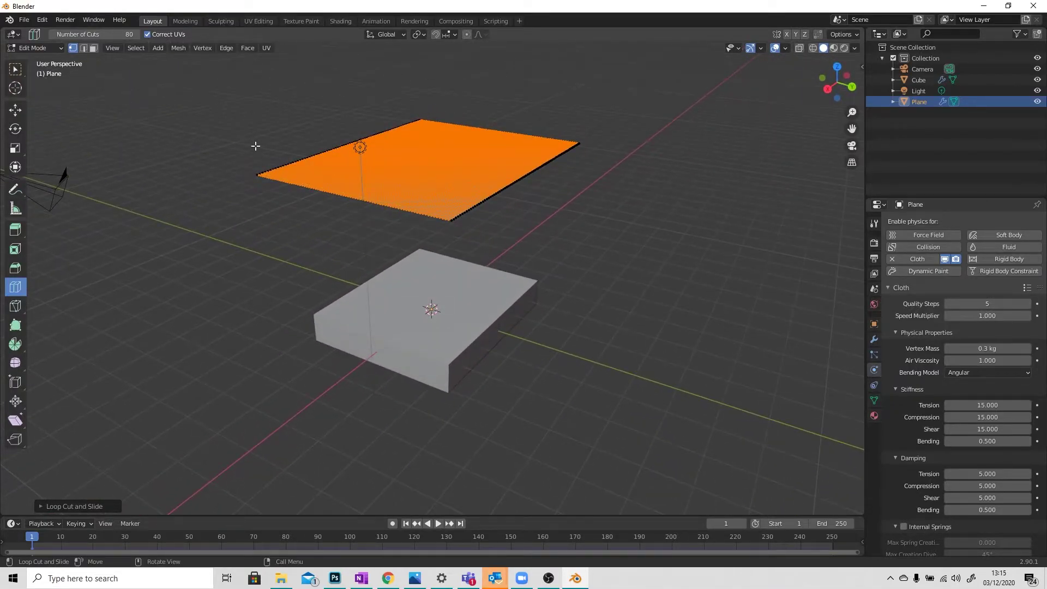
left_click(40, 48)
left_click(34, 60)
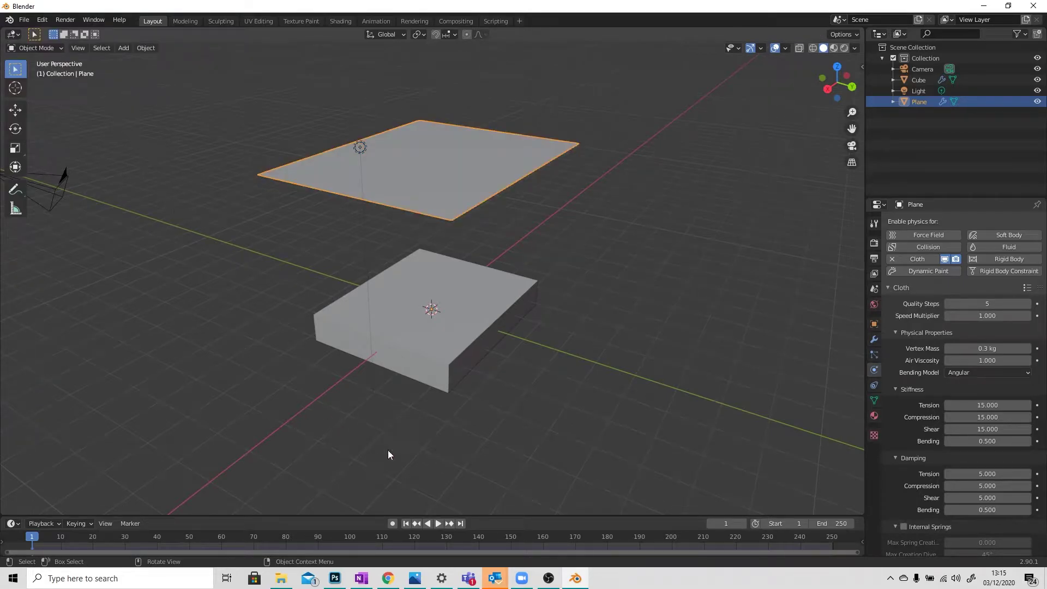
Play the simulation with the subdivided plane, pause at frame 73 and examine how the cloth drapes over the block's corner.
left_click(438, 523)
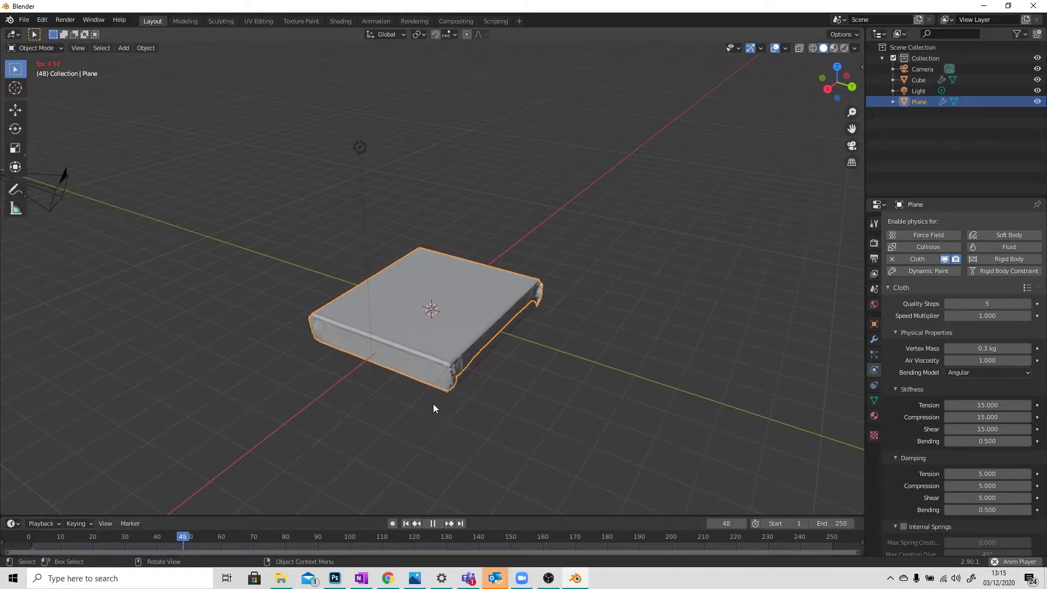
scroll(433, 404, "up", 4)
mouse_move(433, 403)
middle_mouse_down()
mouse_move(400, 374)
mouse_move(448, 394)
middle_mouse_up()
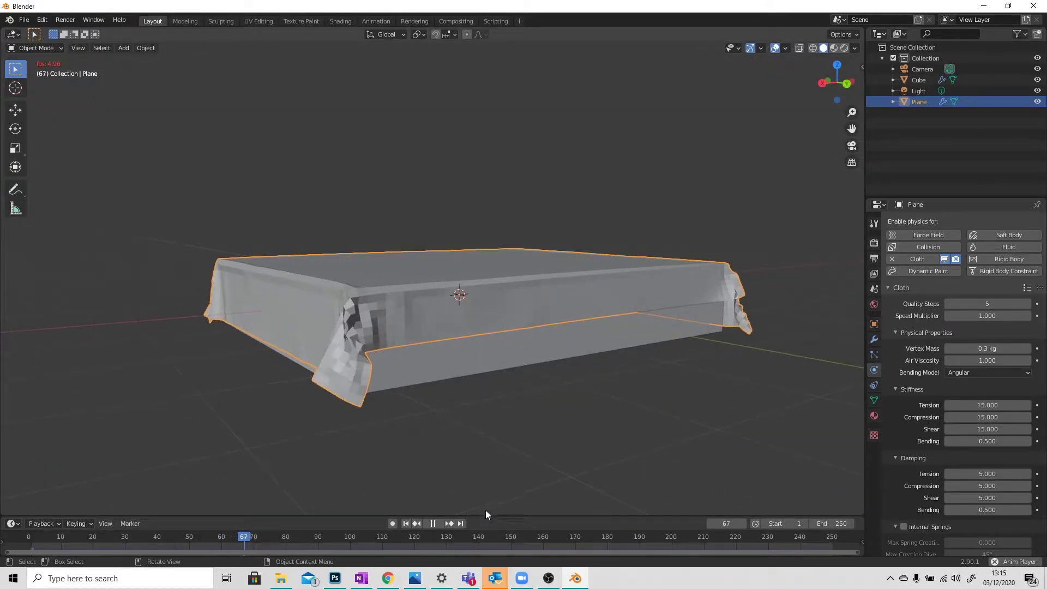
left_click(434, 522)
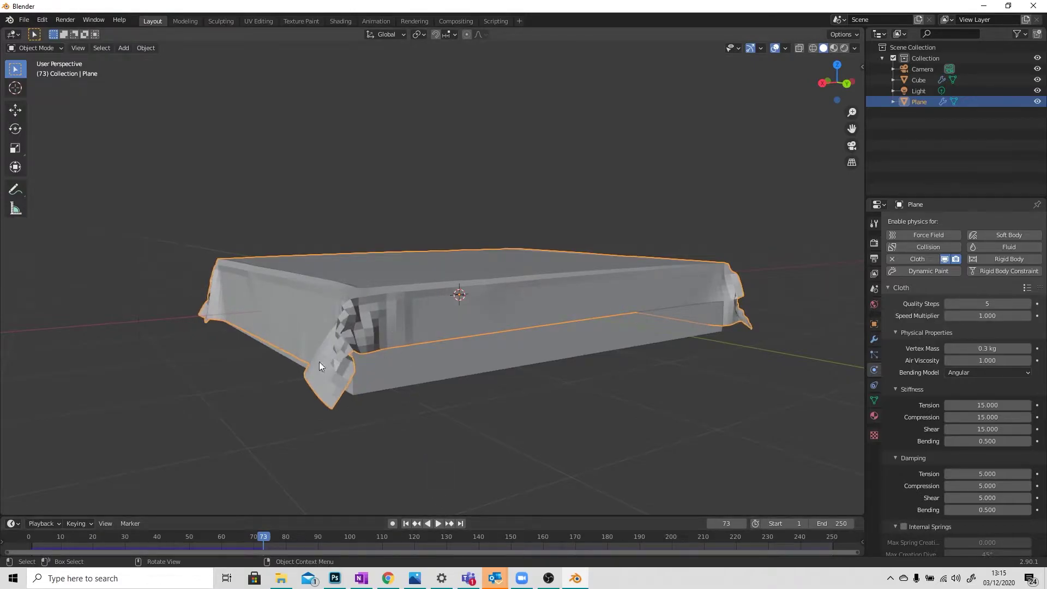
middle_click_drag(338, 368, 162, 298)
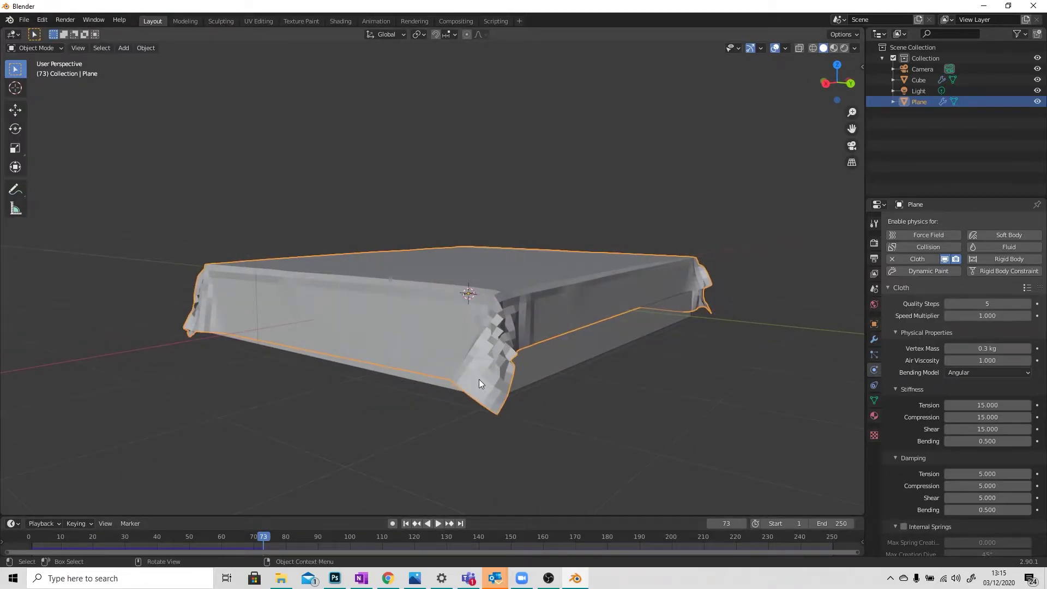
middle_click_drag(478, 380, 461, 391)
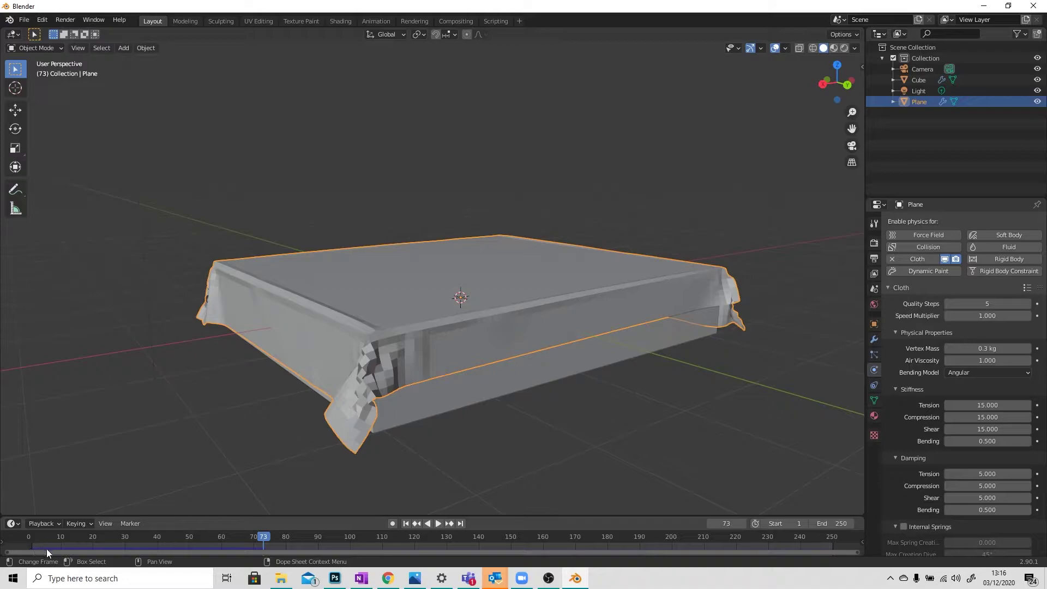
Replay the cloth simulation from frame 1, pause at frame 68 and inspect the draped cloth.
left_click(405, 523)
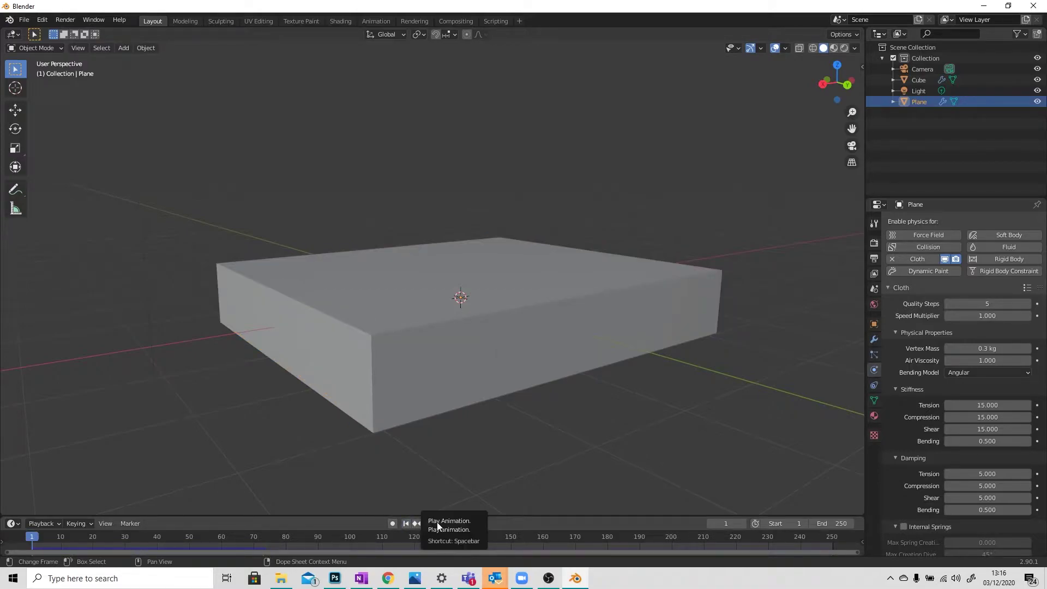
left_click(437, 521)
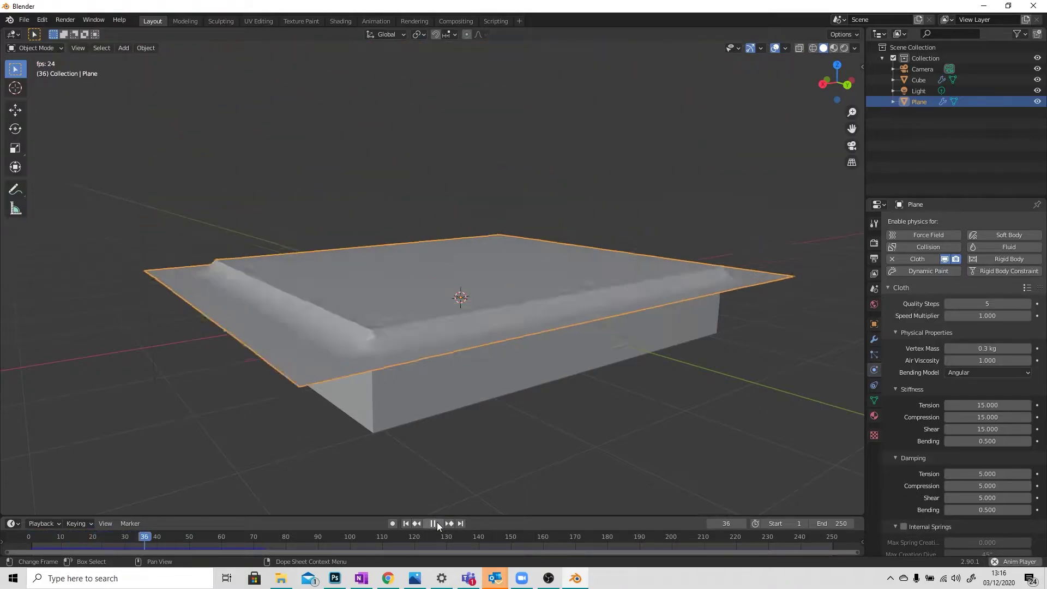
left_click(437, 522)
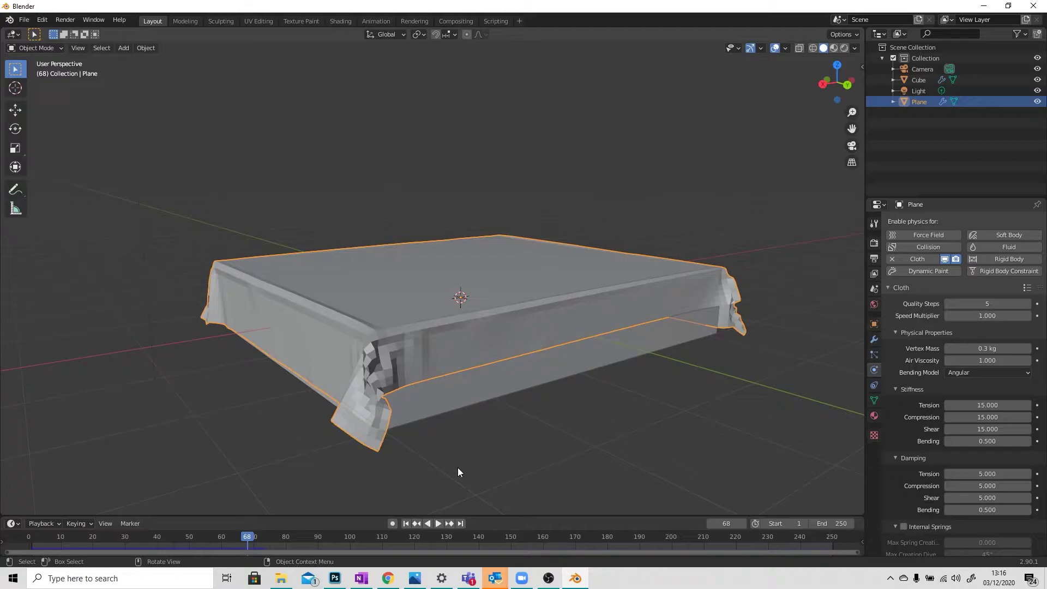
mouse_move(421, 378)
middle_mouse_down()
mouse_move(447, 375)
mouse_move(424, 385)
middle_mouse_up()
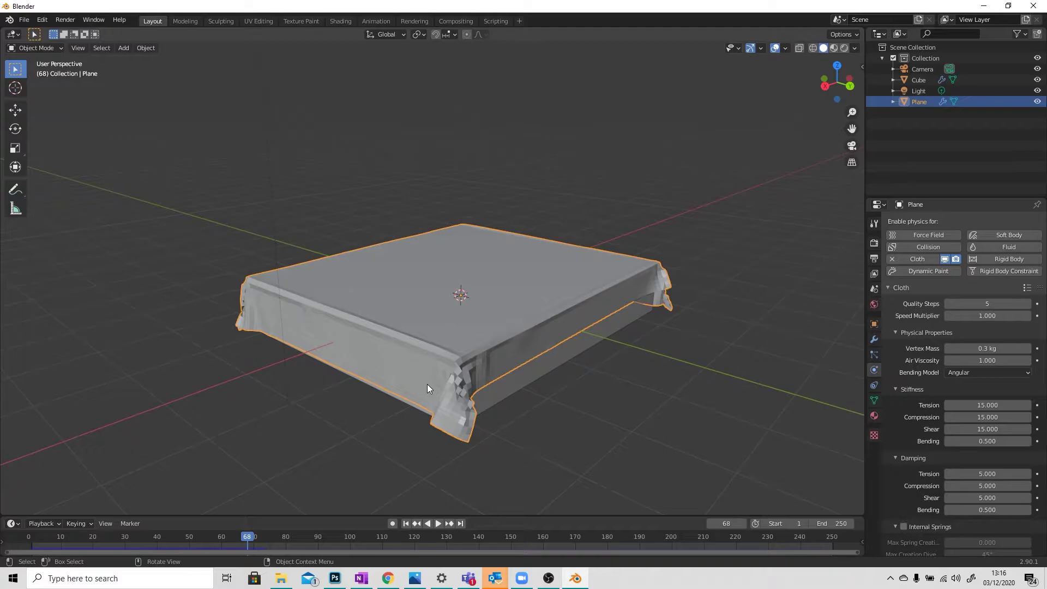
Try smoothing the draped cloth with a Subdivision Surface modifier, inspect the folds and remove the modifier.
left_click(873, 339)
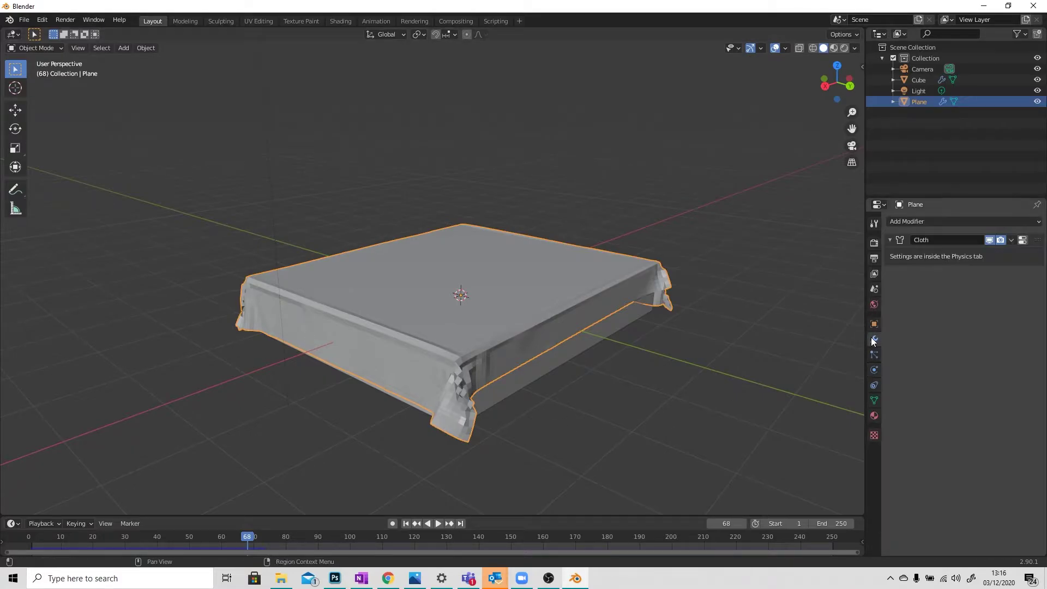
left_click(912, 223)
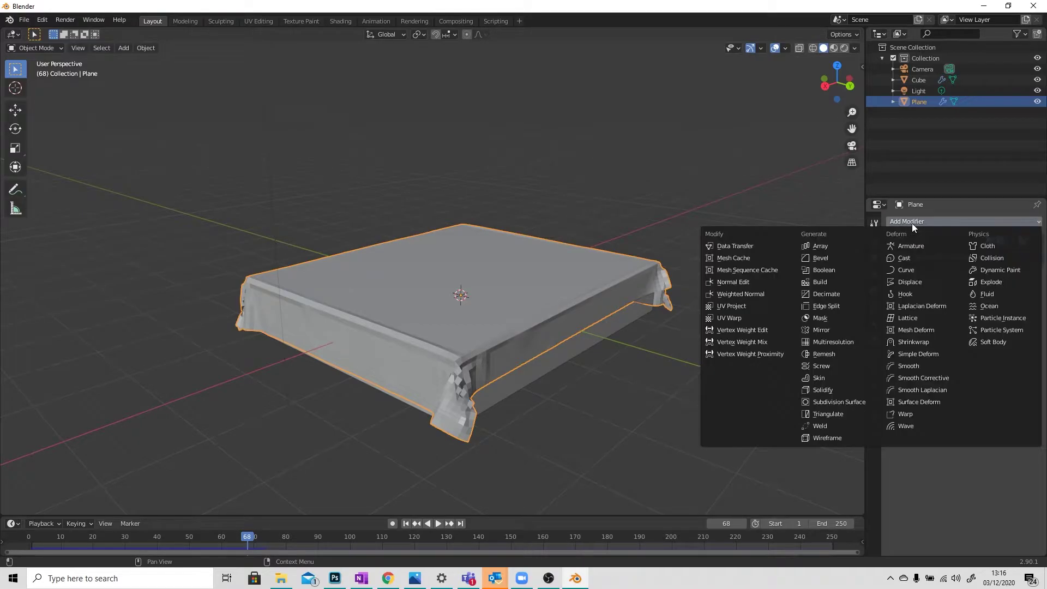
left_click(853, 402)
middle_click_drag(440, 364, 489, 280)
scroll(414, 375, "up", 2)
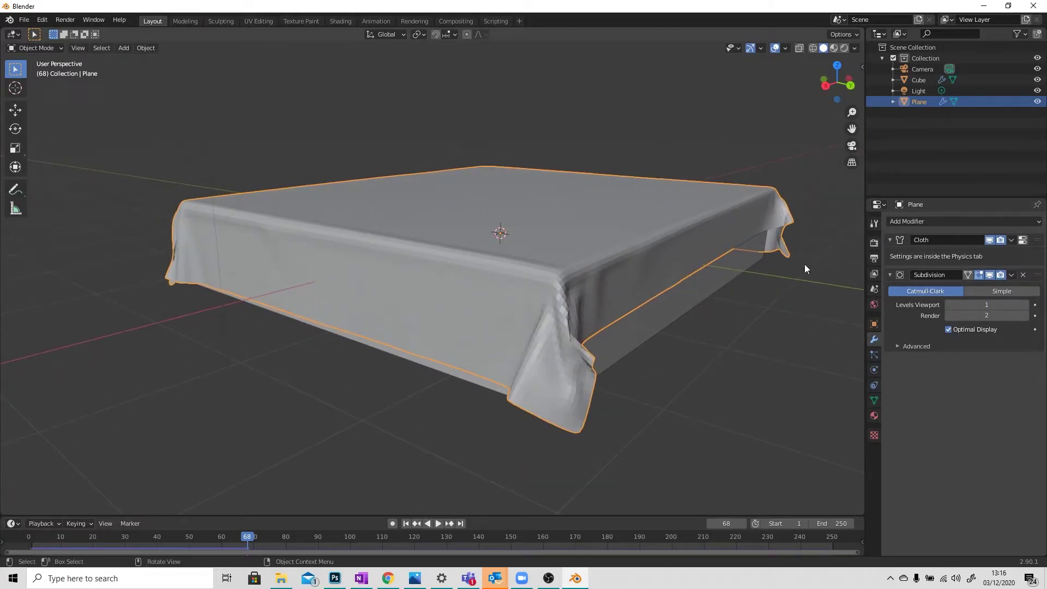
left_click(1022, 275)
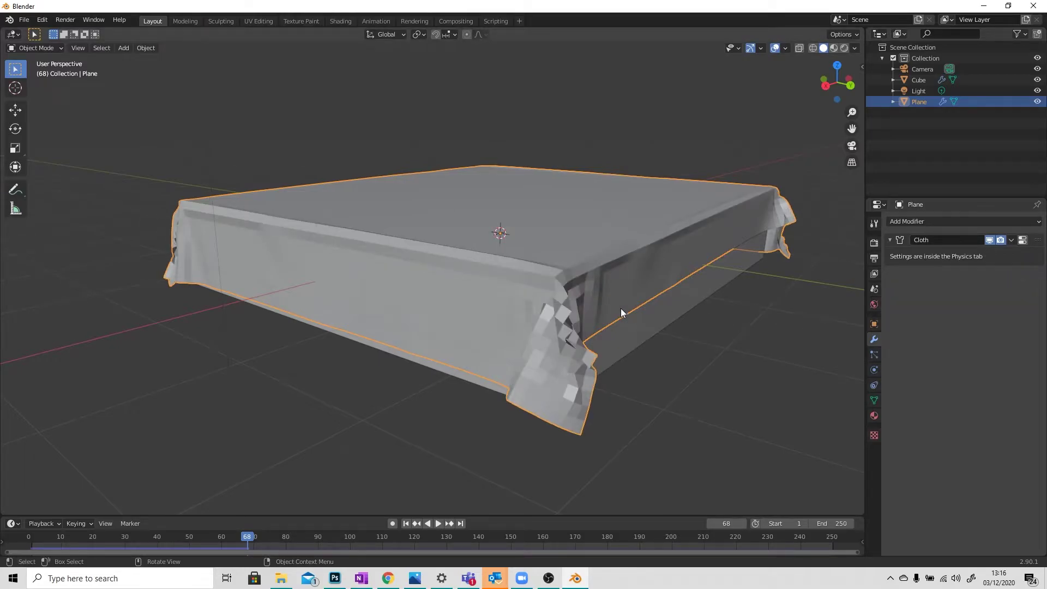
Apply Shade Smooth to the draped cloth and inspect its folds up close.
right_click(544, 290)
left_click(502, 291)
mouse_move(428, 304)
middle_mouse_down()
mouse_move(539, 306)
mouse_move(421, 312)
middle_mouse_up()
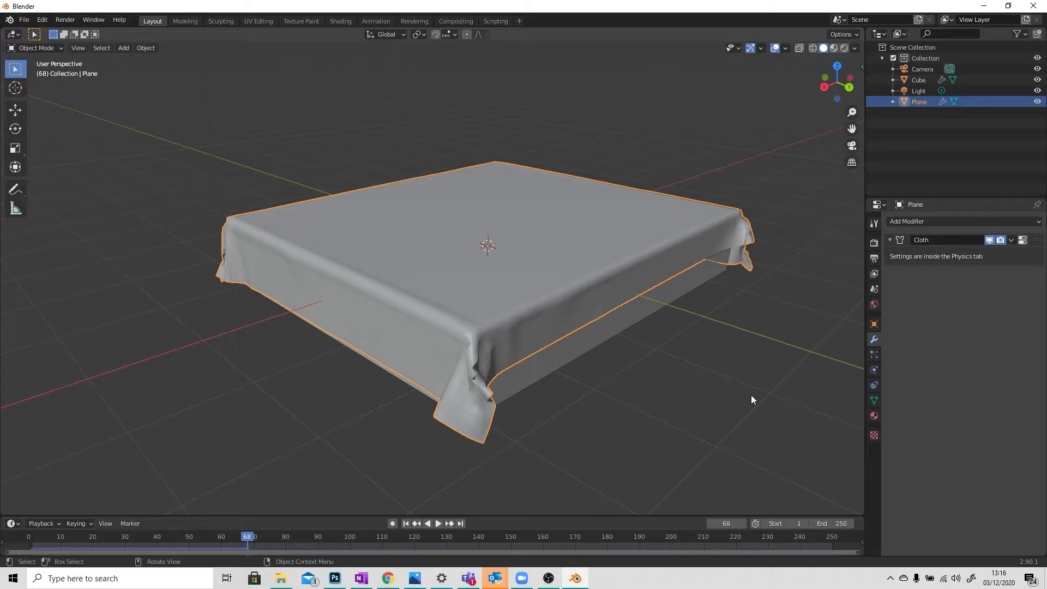
scroll(679, 395, "up", 2)
right_click(444, 350)
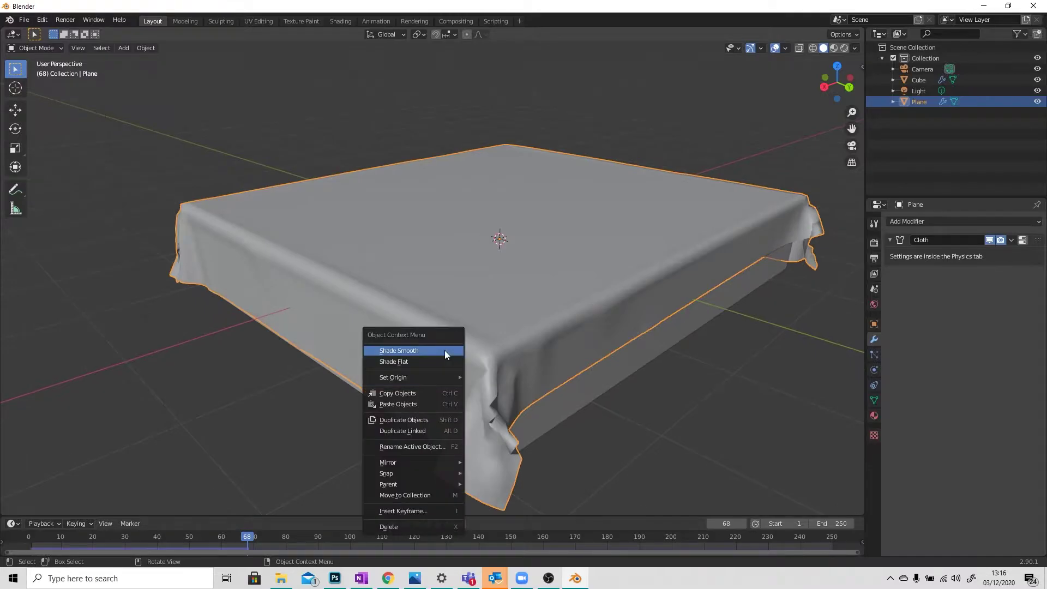
left_click(605, 415)
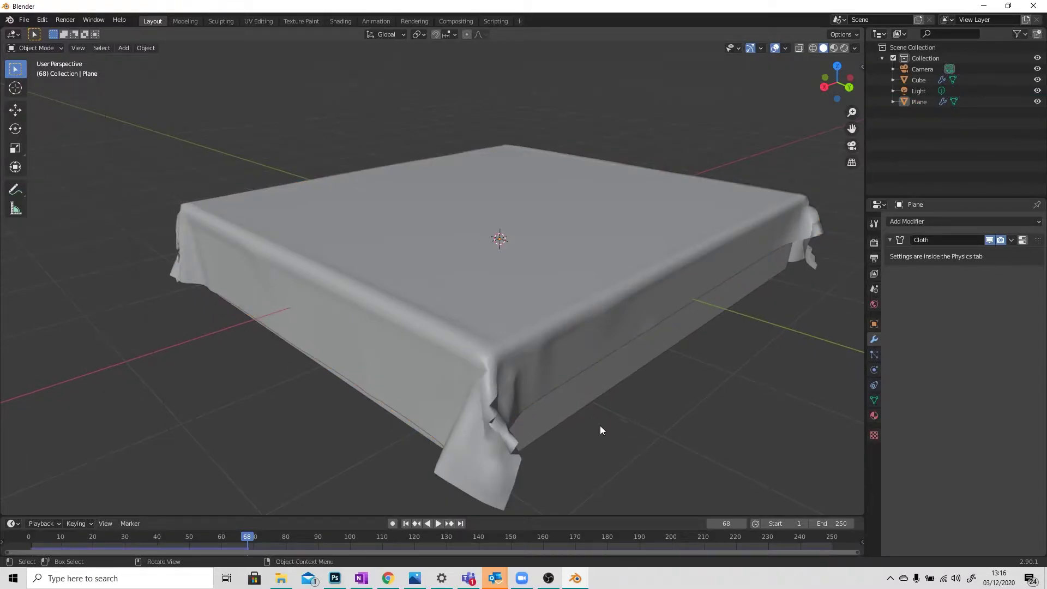
Set the draped cloth back to Shade Flat and inspect the faceted corner, keeping the plane selected.
left_click(440, 354)
right_click(440, 354)
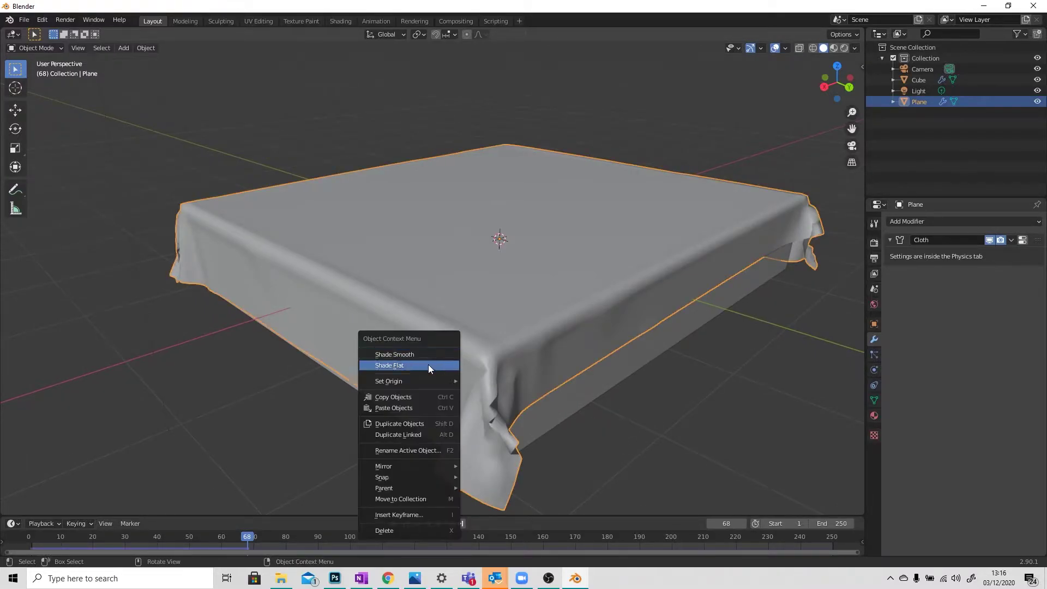
left_click(428, 364)
scroll(442, 324, "down", 2)
middle_click_drag(469, 374, 472, 364)
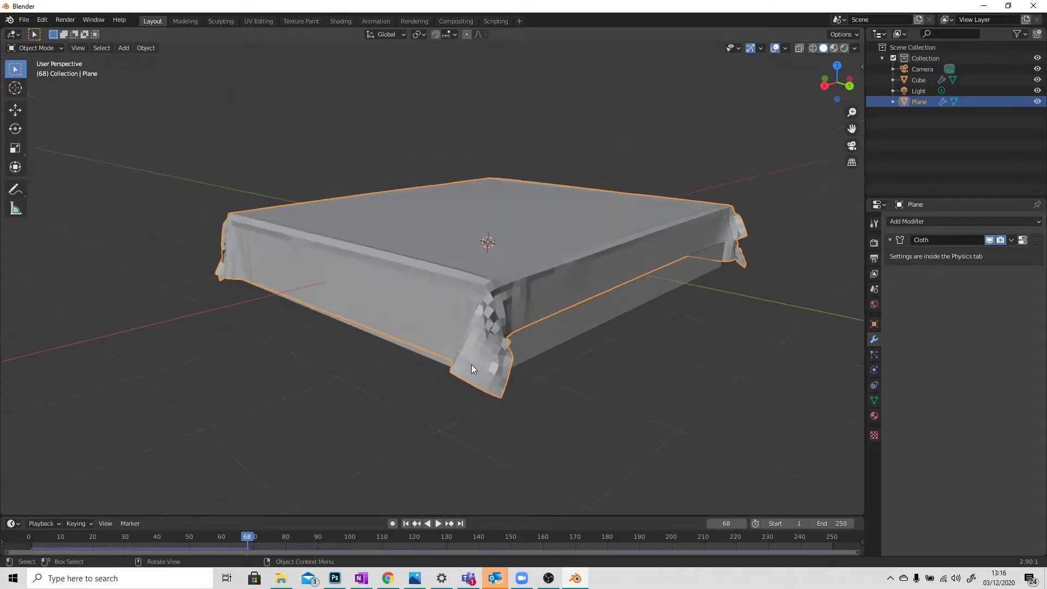
left_click(487, 360)
left_click(502, 344)
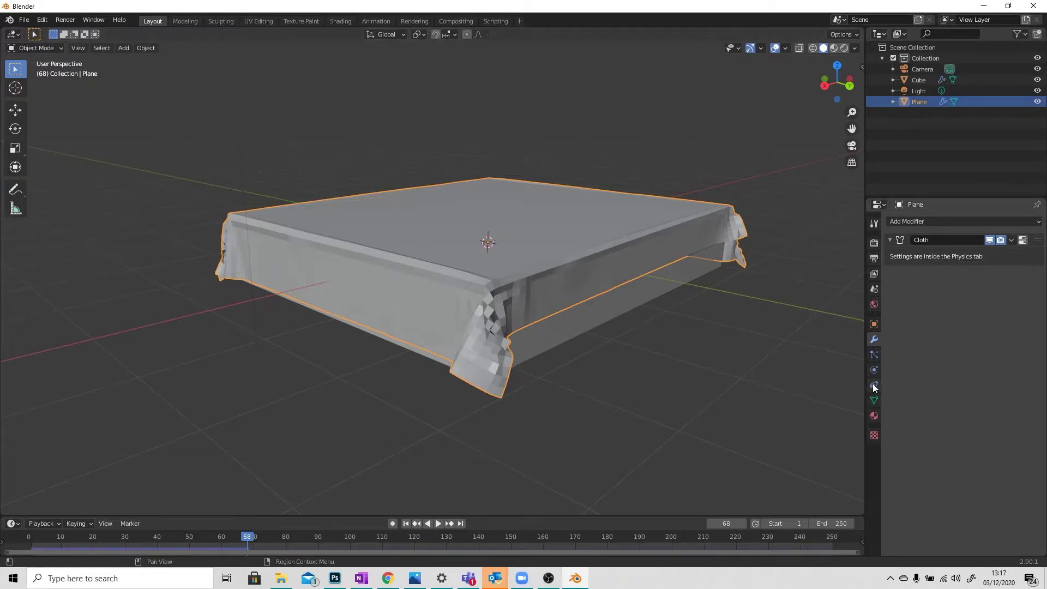
Set the Quality Steps of the plane's cloth simulation to 6.
left_click(874, 369)
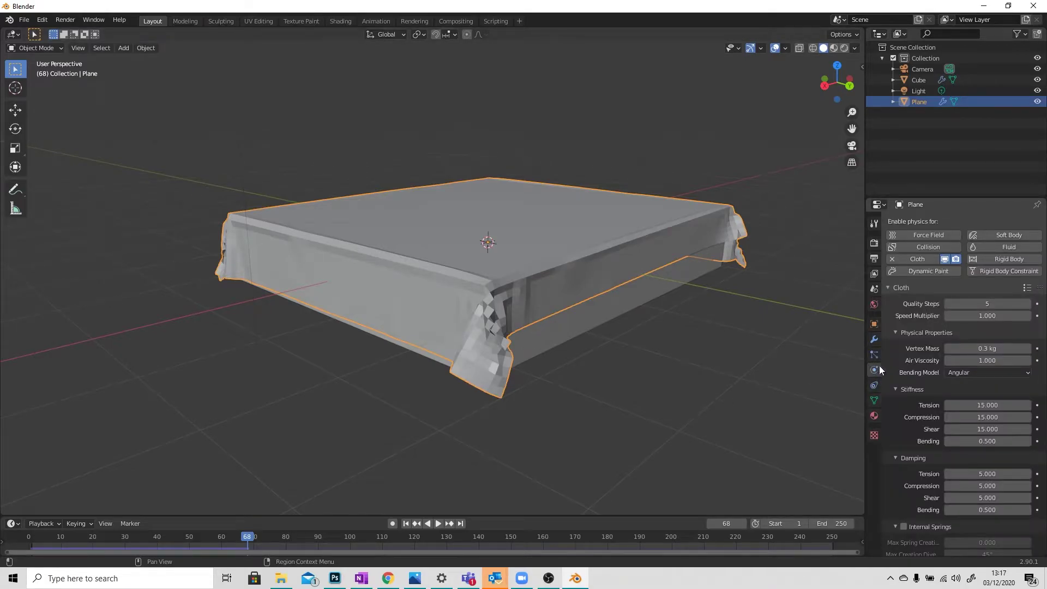
scroll(925, 348, "down", 4)
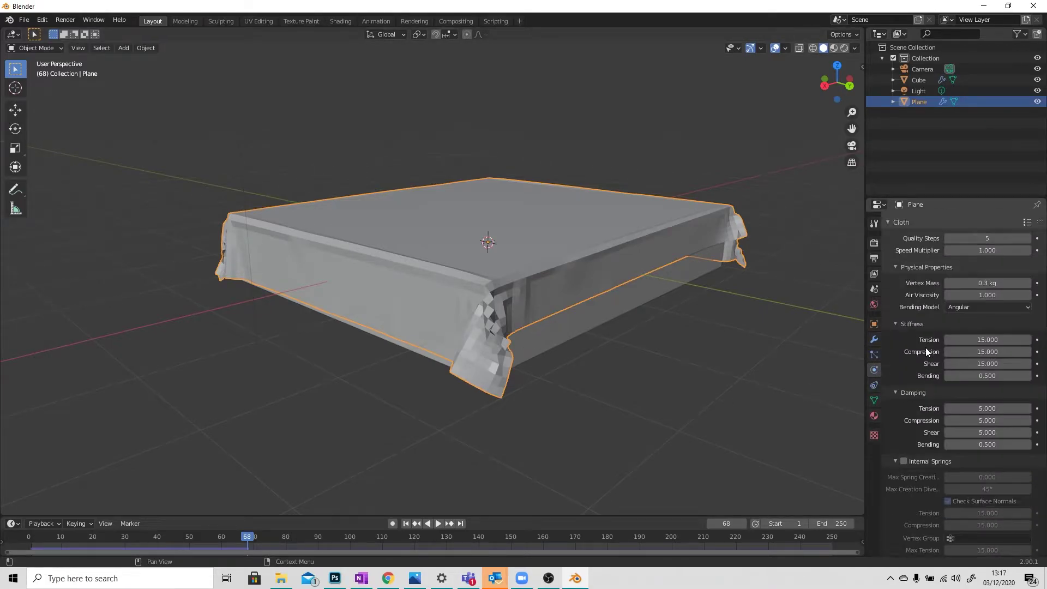
scroll(924, 348, "up", 4)
scroll(899, 354, "down", 5)
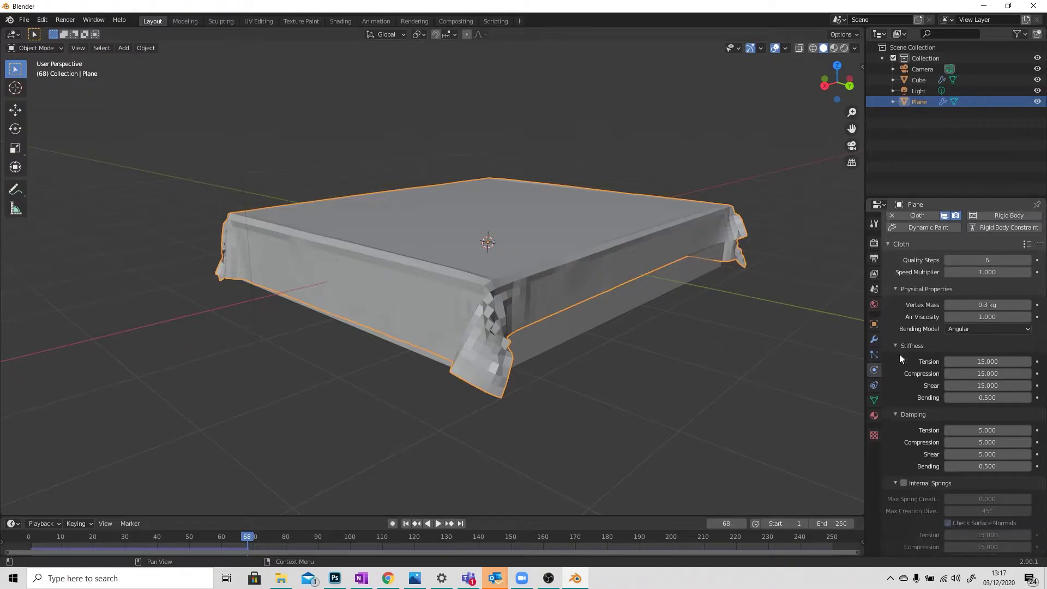
Enable Self Collisions in the collision settings of the plane's cloth simulation.
scroll(935, 397, "down", 6)
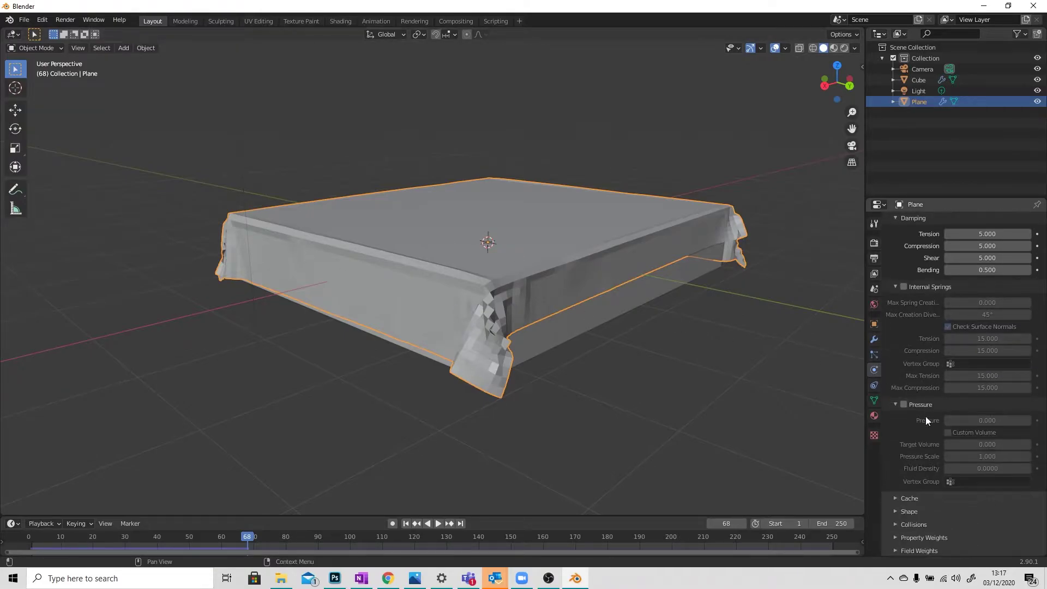
left_click(897, 524)
scroll(899, 516, "down", 6)
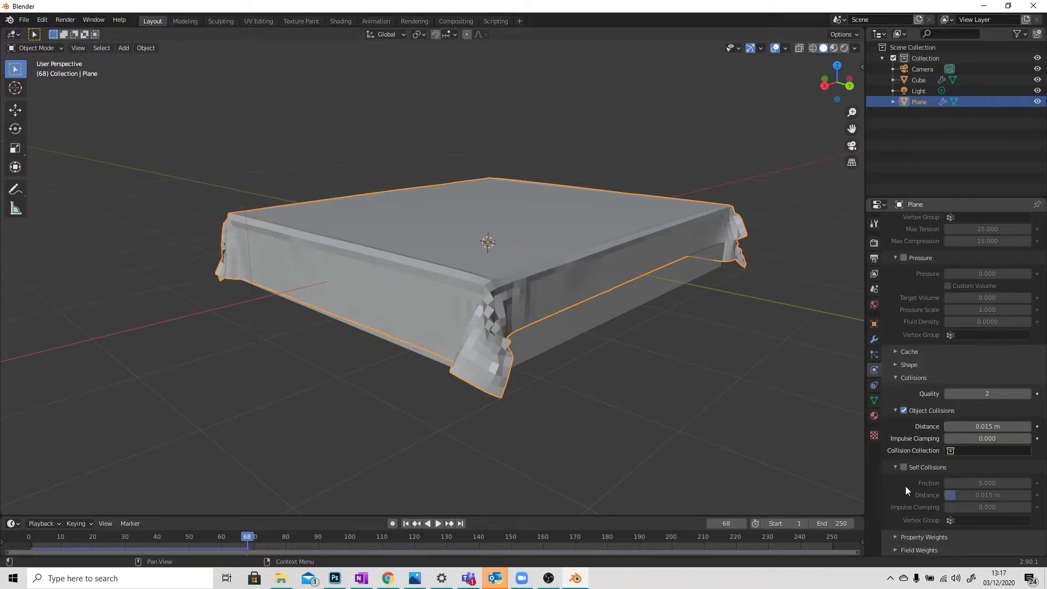
left_click(902, 467)
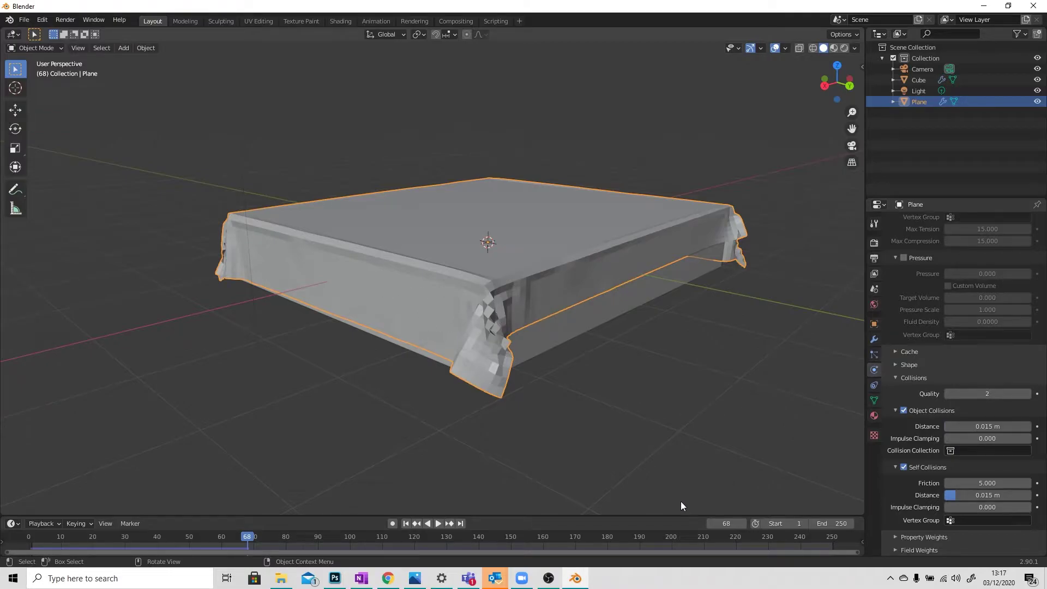
Replay the cloth simulation from frame 1, stop it around frame 57 and inspect the folds at the front corner.
left_click(405, 524)
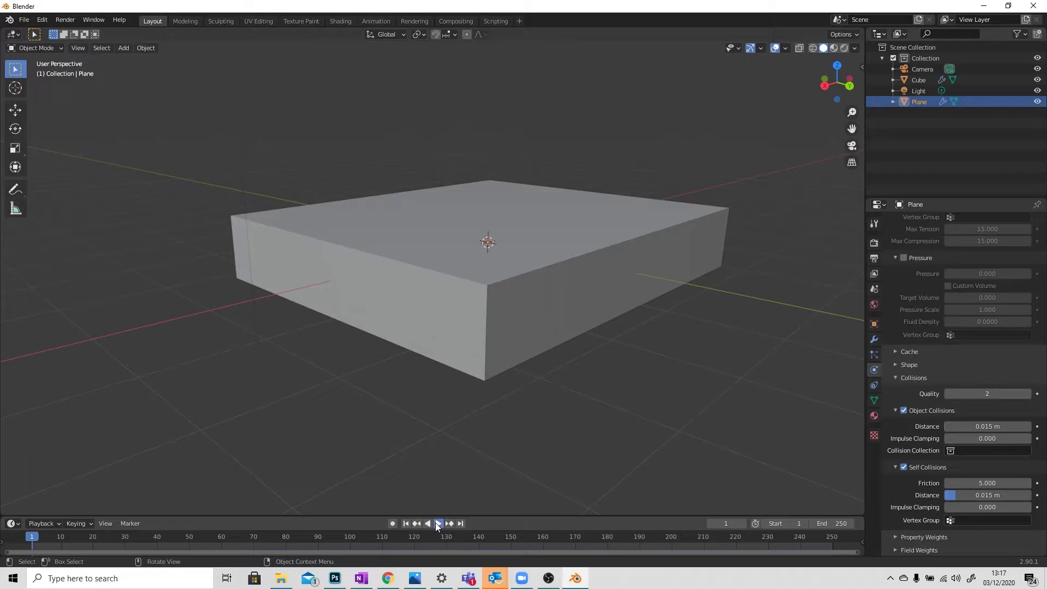
left_click(436, 523)
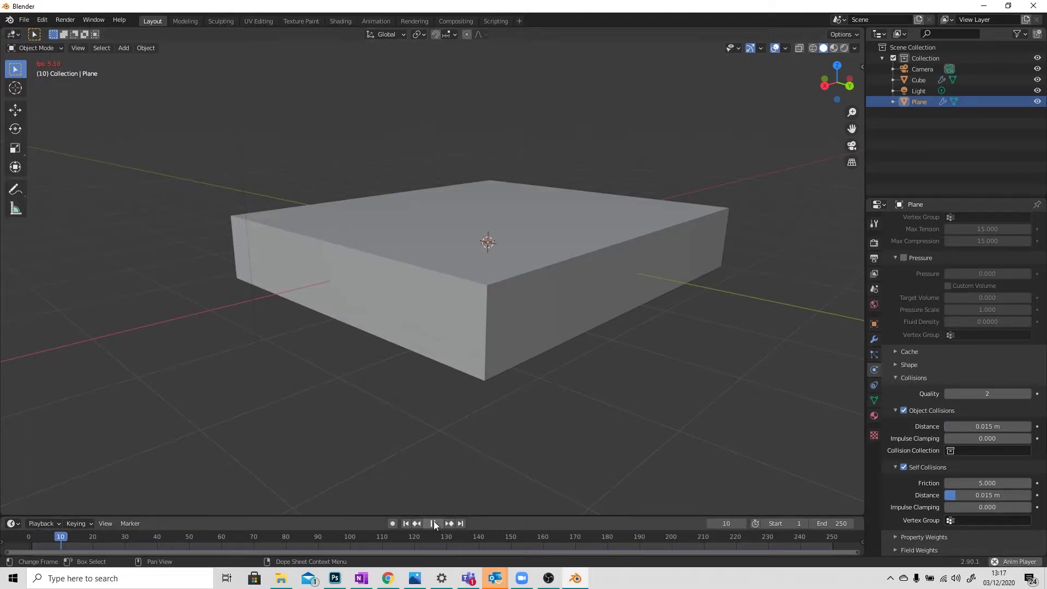
scroll(460, 448, "down", 2)
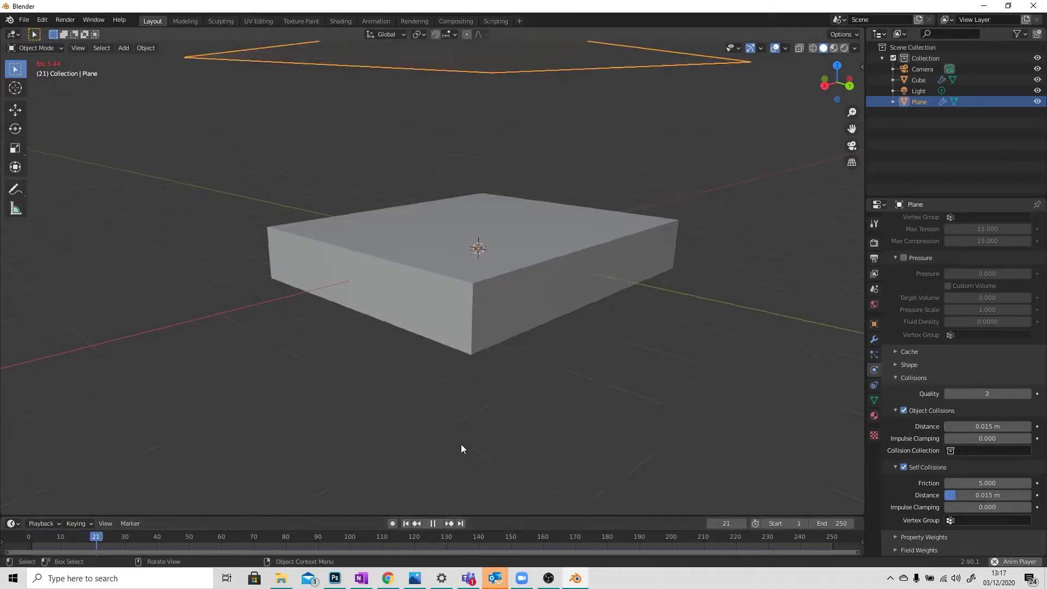
scroll(464, 452, "down", 2)
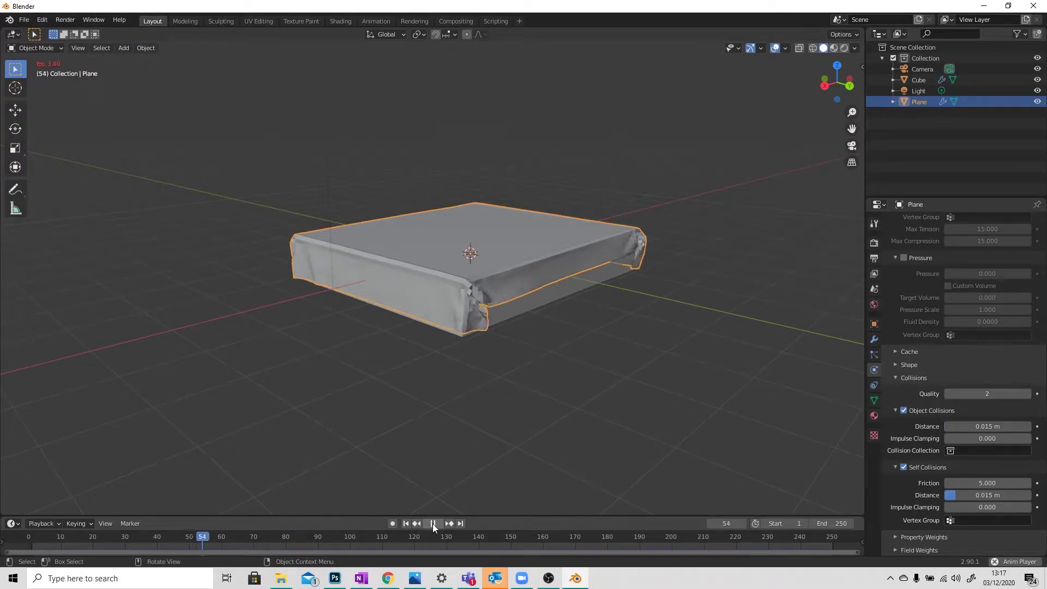
left_click(433, 523)
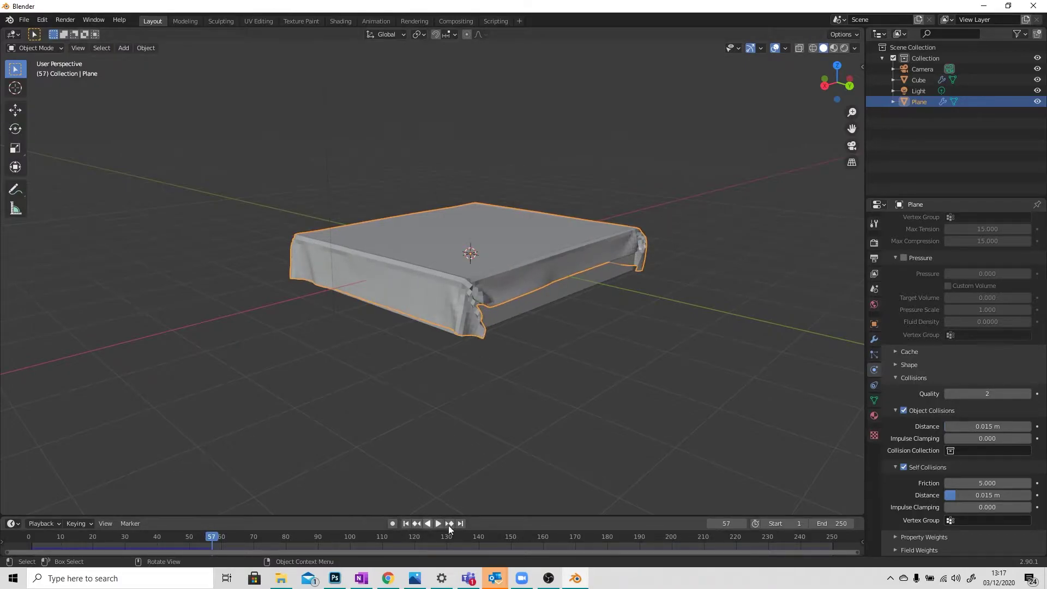
scroll(486, 329, "up", 8)
middle_click_drag(472, 328, 566, 173)
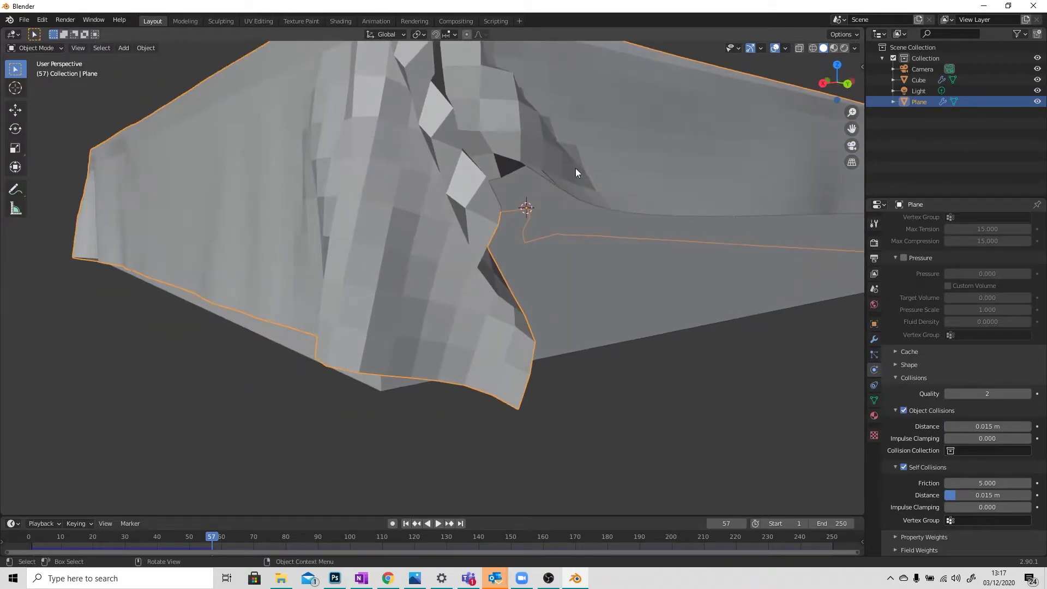
middle_click_drag(596, 299, 584, 312)
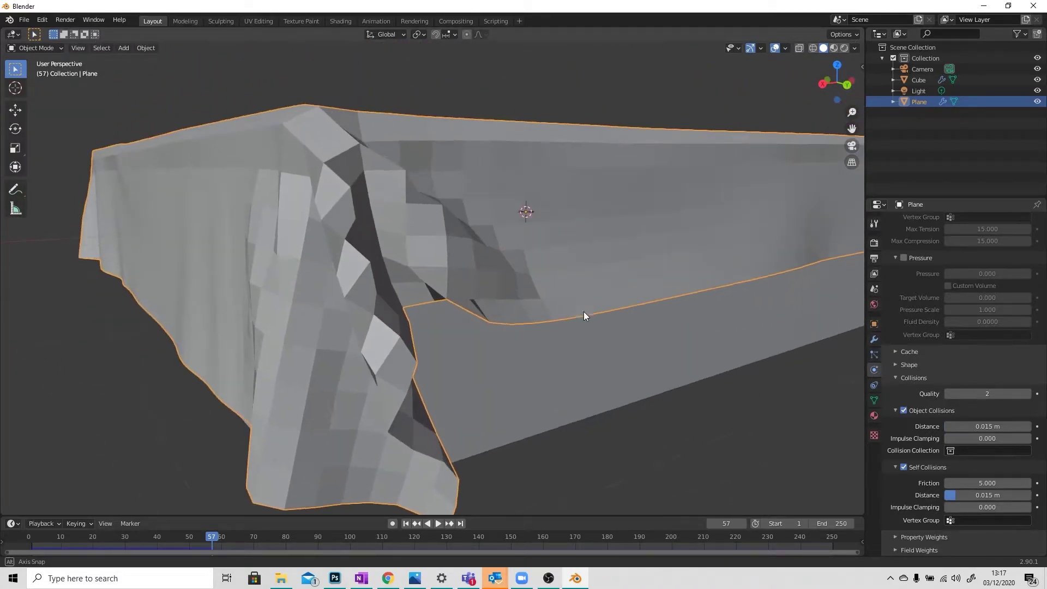
Add a Solidify modifier to the draped cloth and set its thickness to -0.01 m, checking the cloth's edges.
left_click(873, 339)
left_click(909, 221)
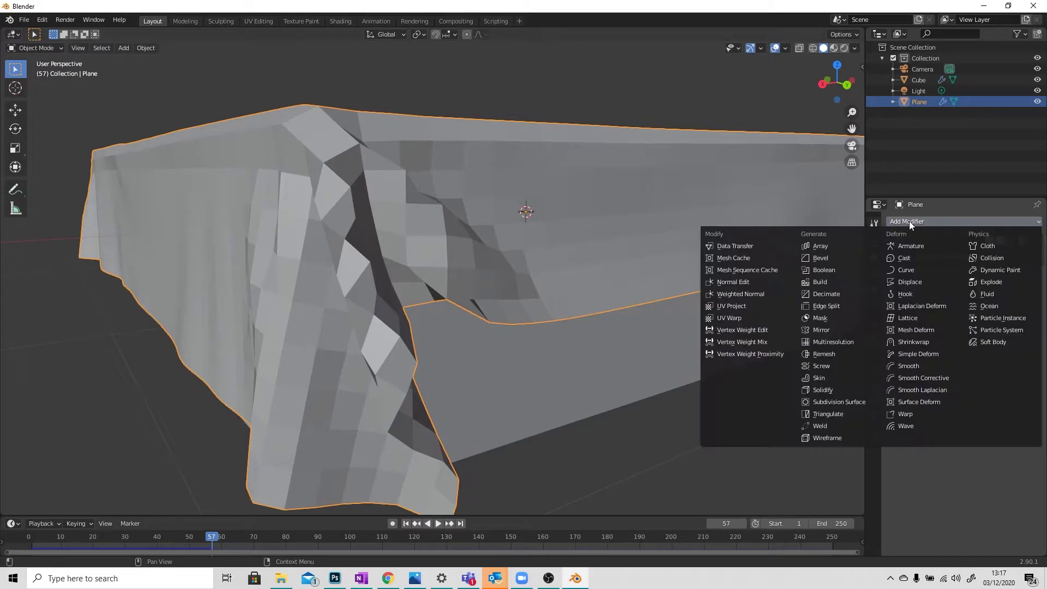
left_click(832, 389)
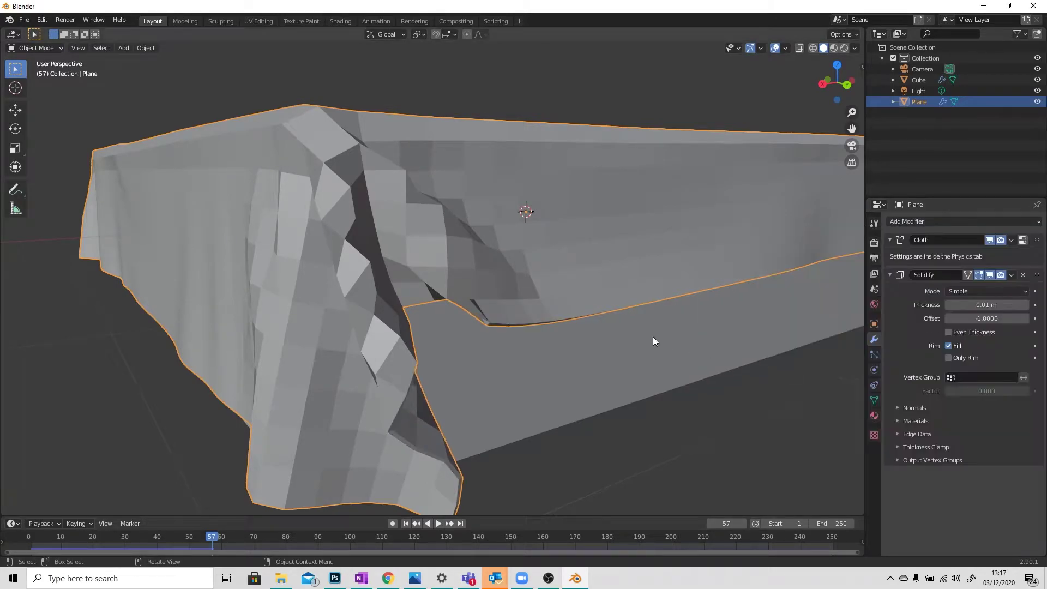
scroll(576, 337, "up", 4)
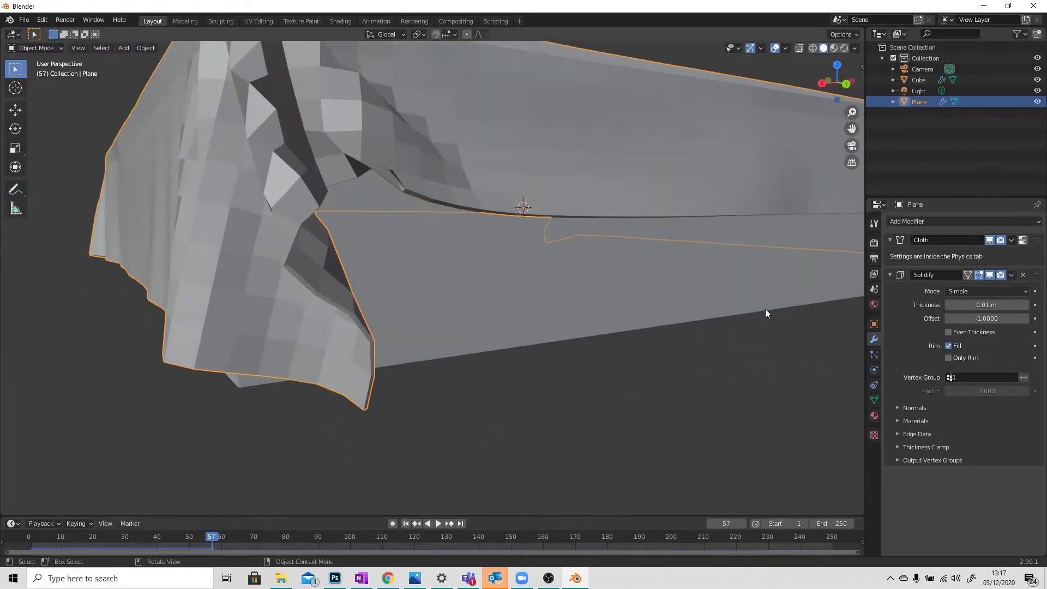
mouse_move(970, 303)
left_mouse_down()
mouse_move(878, 303)
mouse_move(1015, 304)
mouse_move(932, 303)
mouse_move(960, 303)
left_mouse_up()
scroll(676, 308, "down", 2)
mouse_move(673, 307)
middle_mouse_down()
mouse_move(678, 328)
mouse_move(680, 319)
middle_mouse_up()
scroll(679, 328, "down", 2)
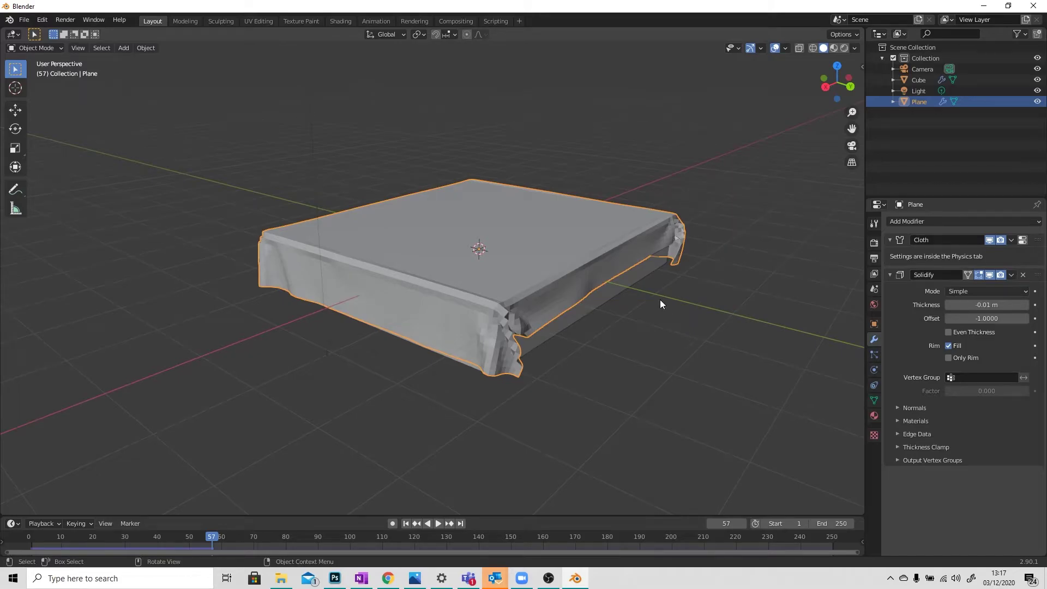
middle_click_drag(539, 295, 545, 335)
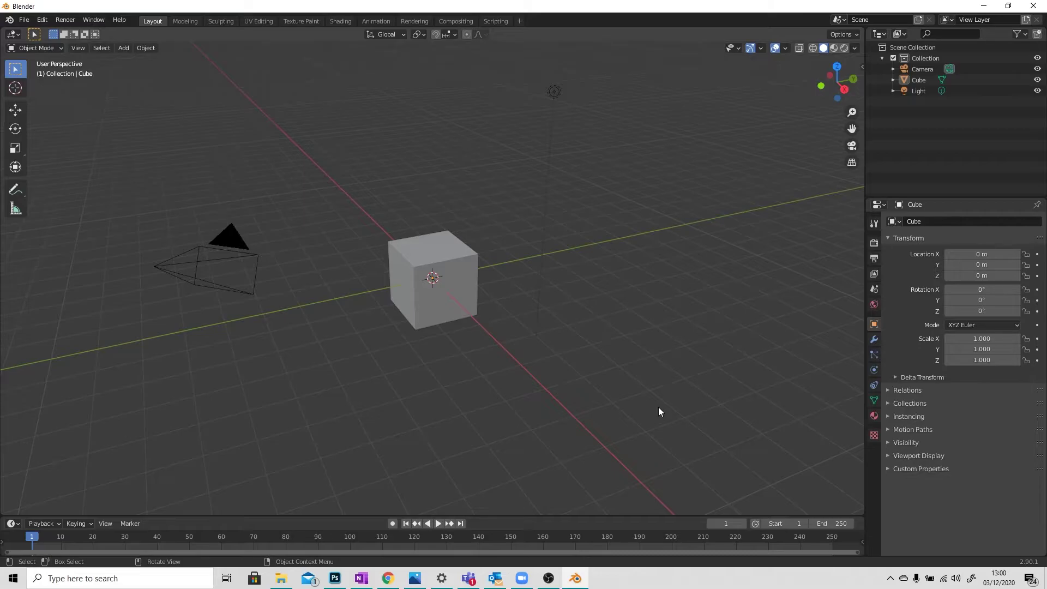
Delete the default cube in the new scene and add a plane mesh at the origin.
left_click(441, 314)
key("x")
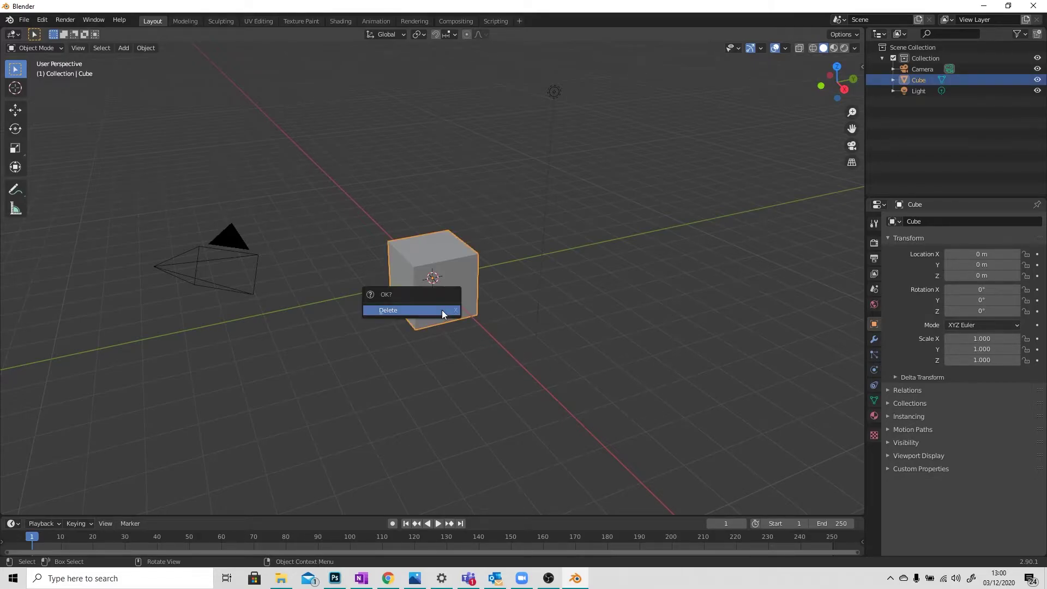
left_click(441, 310)
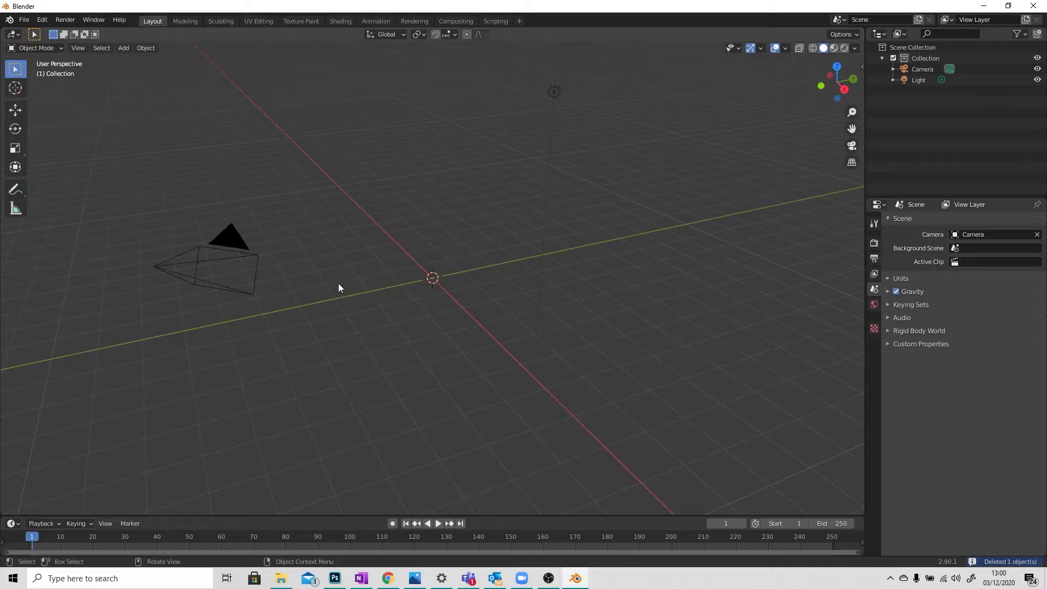
left_click(125, 50)
mouse_move(136, 60)
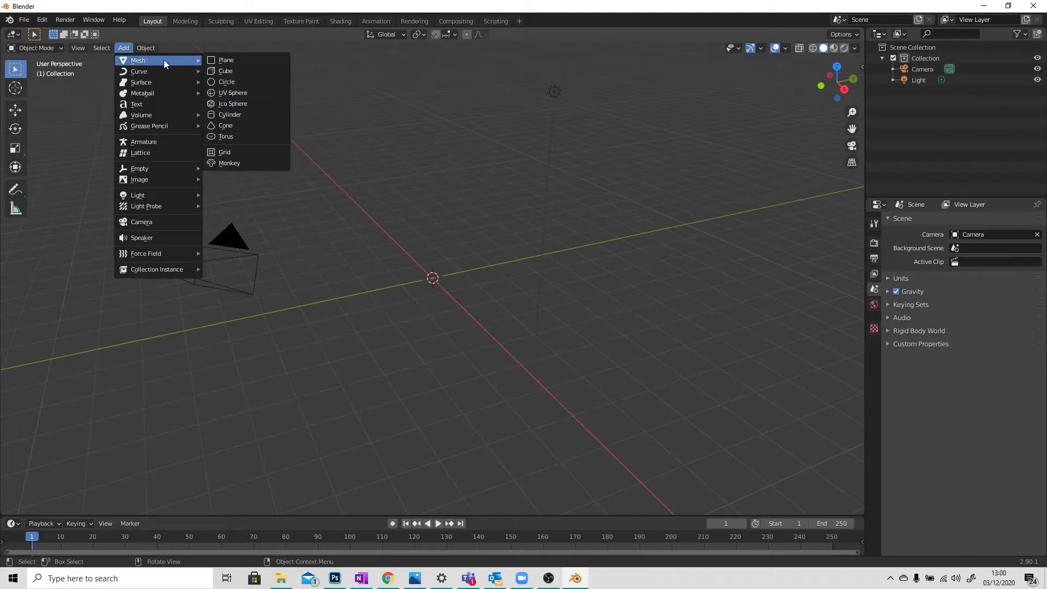
left_click(229, 64)
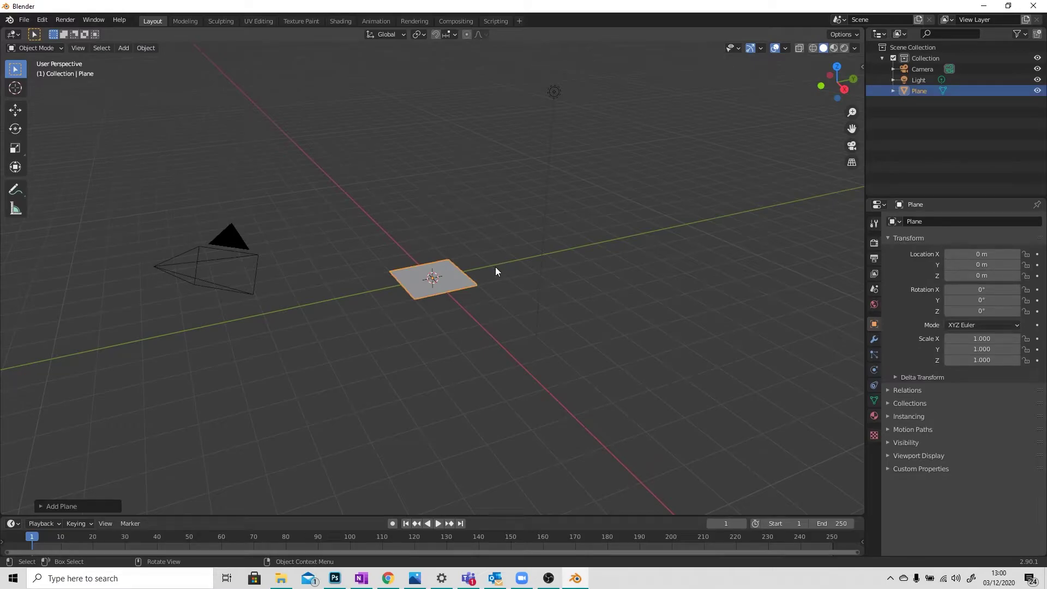
Scale the plane up to about 3.24 and stand it upright by rotating it 90° about the Y axis.
key("s")
left_click(636, 243)
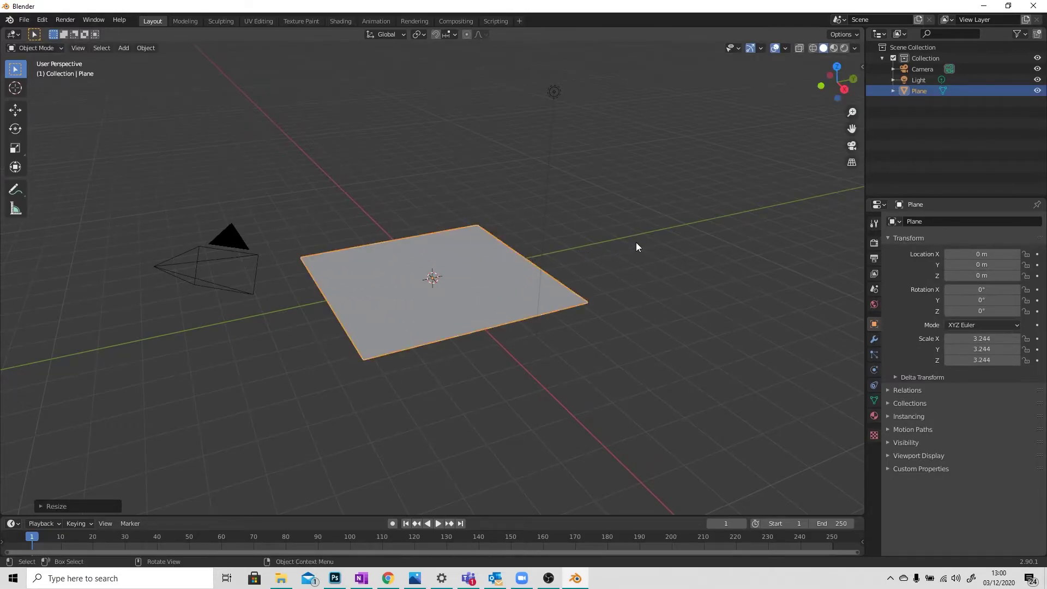
key("r")
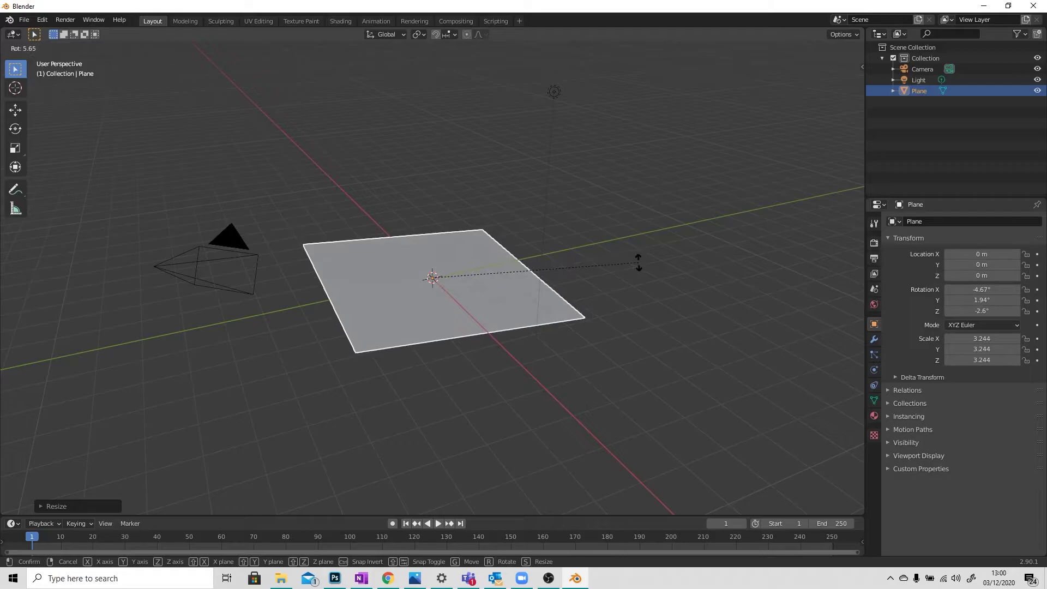
key("y")
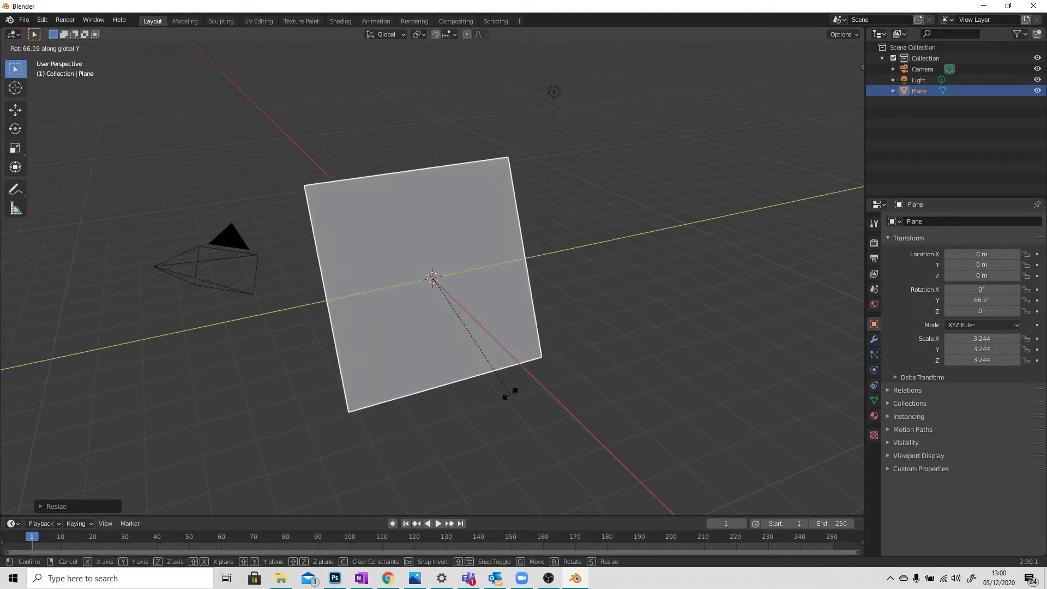
type("90")
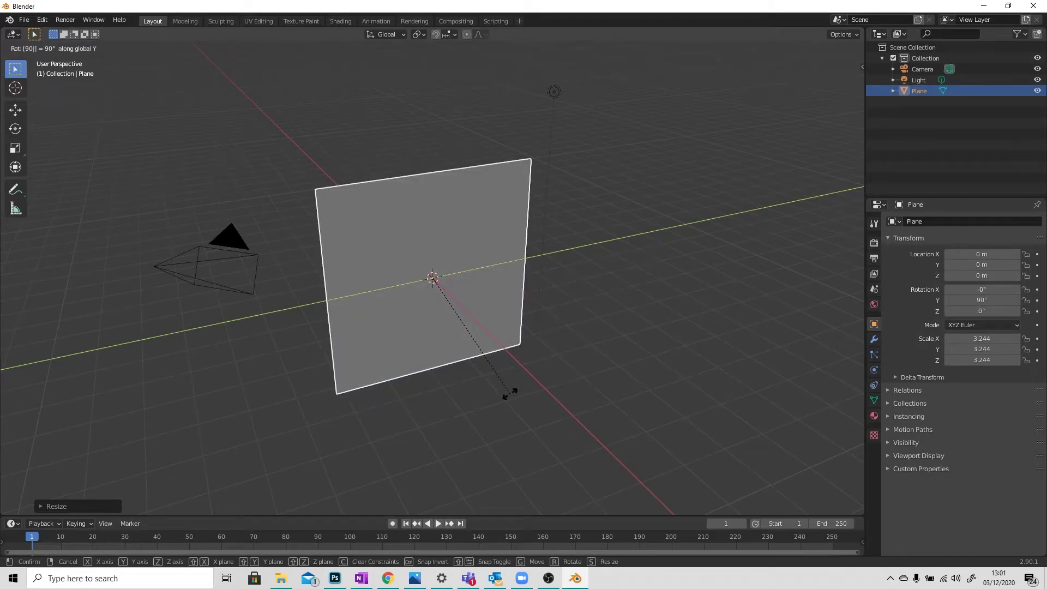
key("Return")
Raise the upright plane about 3.39 m along the Z axis so it sits just above the grid.
mouse_move(507, 359)
middle_mouse_down()
mouse_move(467, 345)
mouse_move(500, 359)
middle_mouse_up()
key("g")
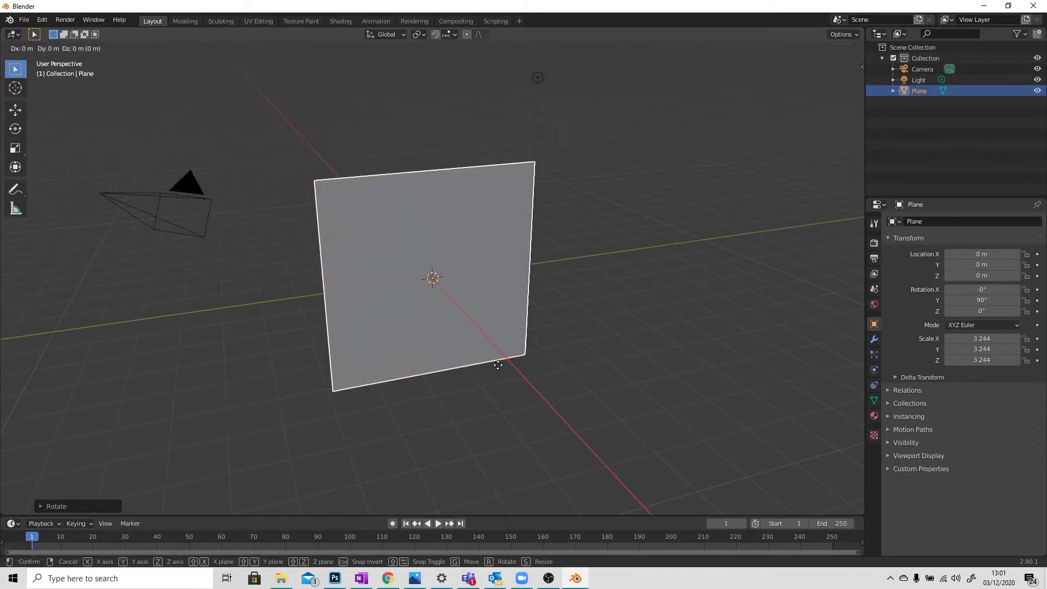
key("z")
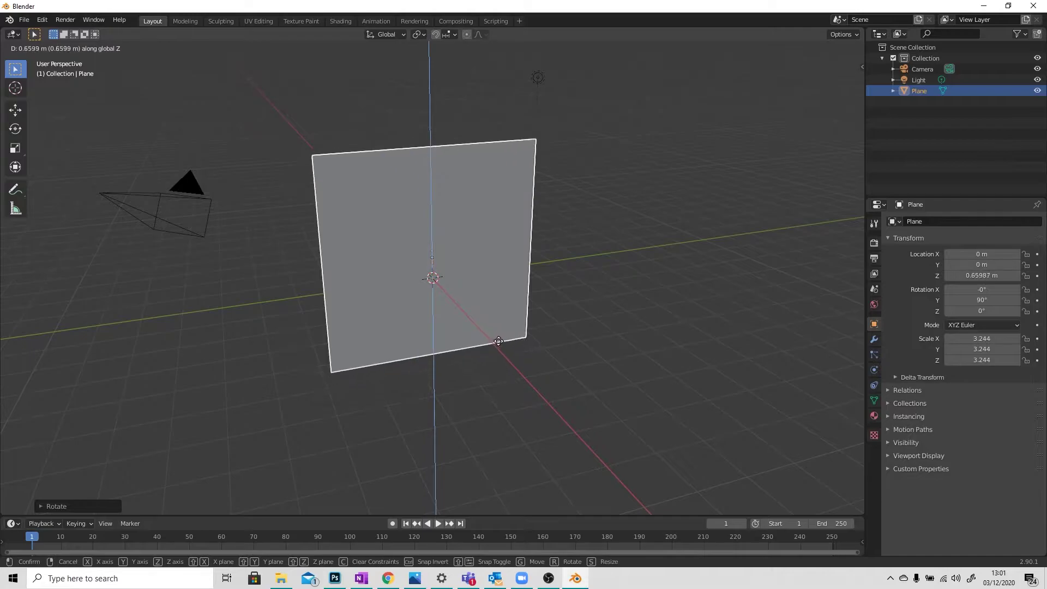
left_click(499, 252)
middle_click_drag(517, 305, 518, 375)
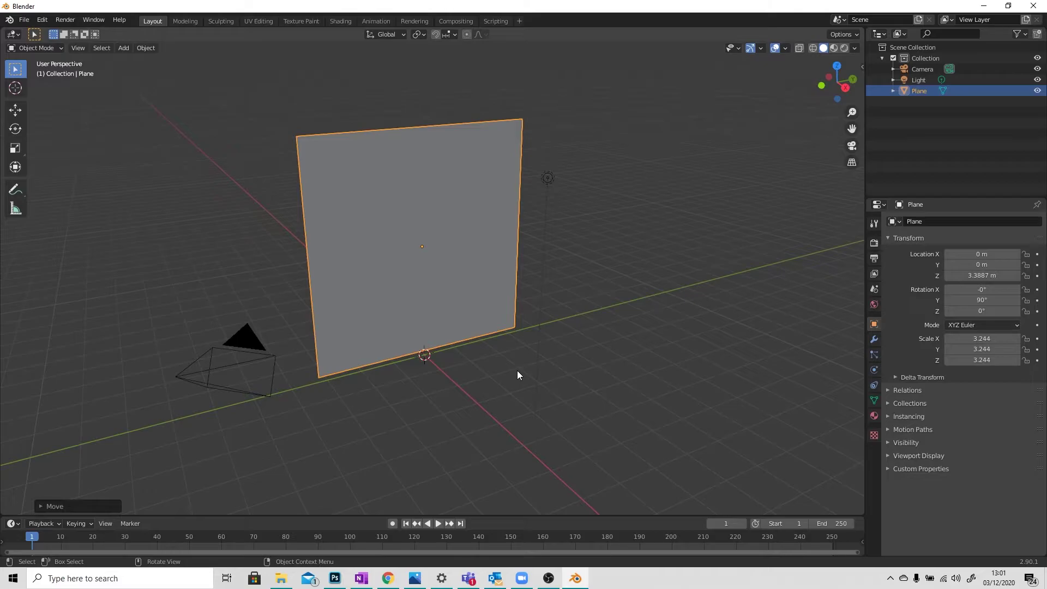
Apply all transforms to the upright plane.
key("ctrl")
key("ctrl+a")
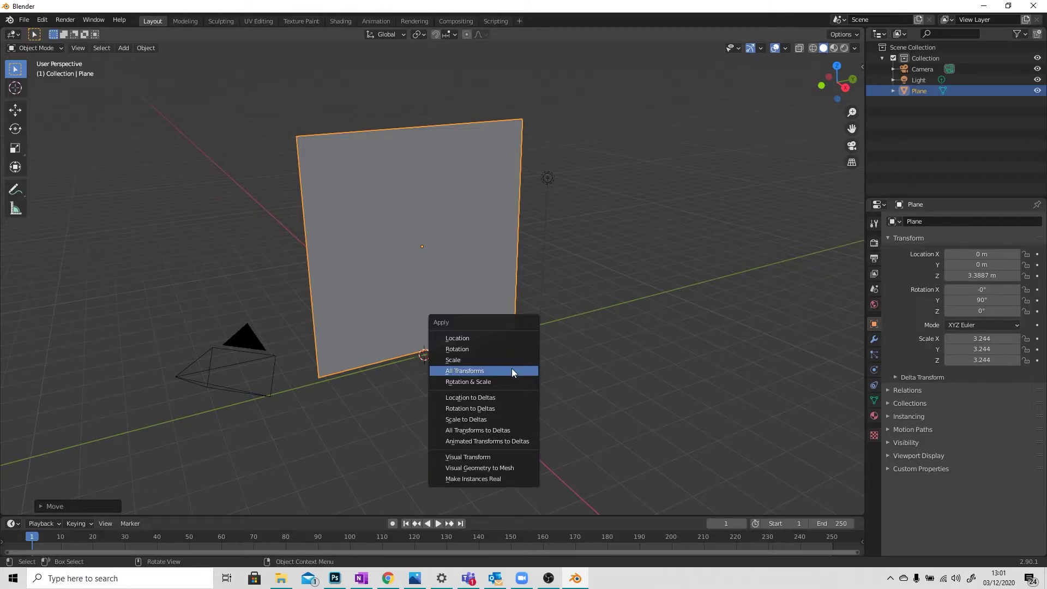
left_click(491, 373)
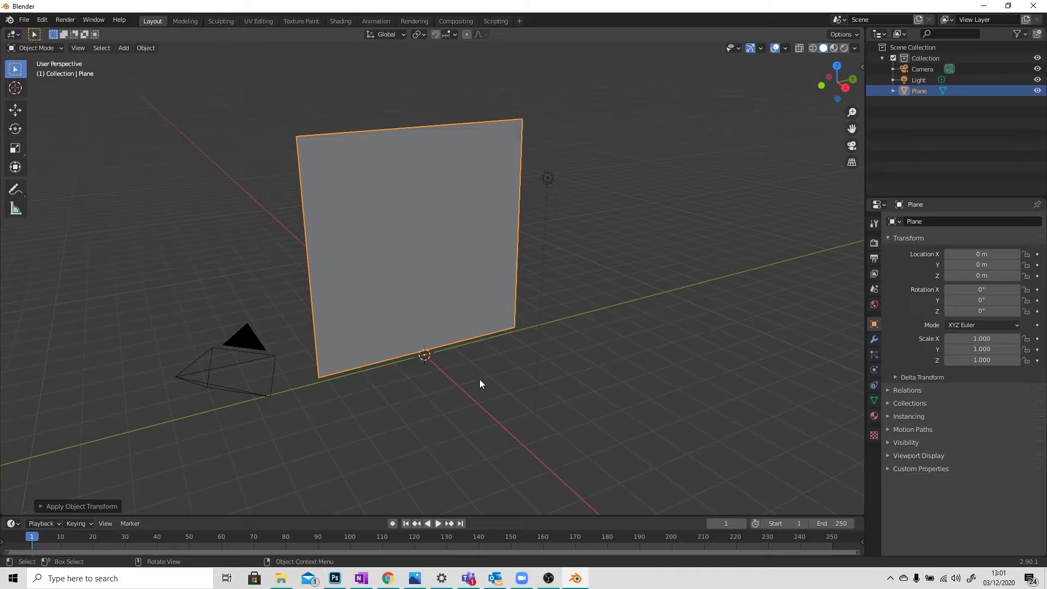
Subdivide the plane in Edit Mode with 40 vertical and 40 horizontal loop cuts.
middle_click_drag(515, 371, 372, 237)
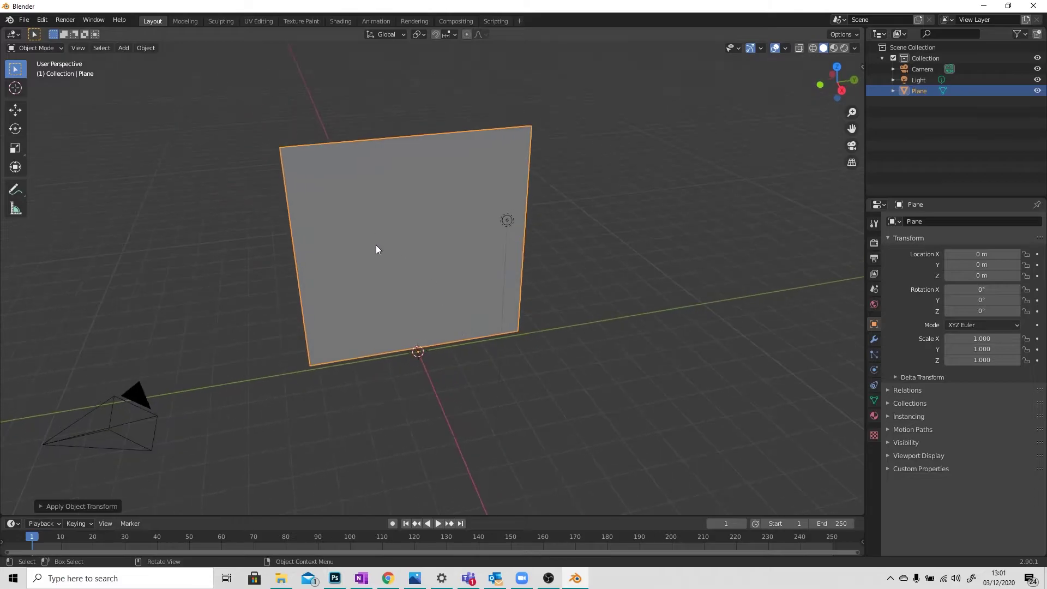
left_click(46, 50)
left_click(42, 72)
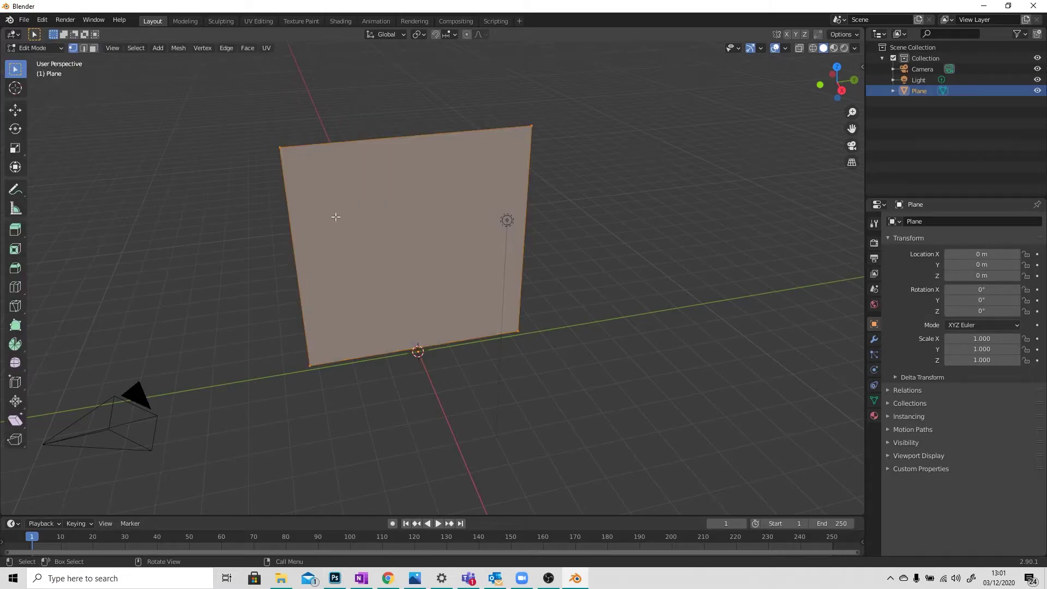
scroll(362, 238, "up", 2)
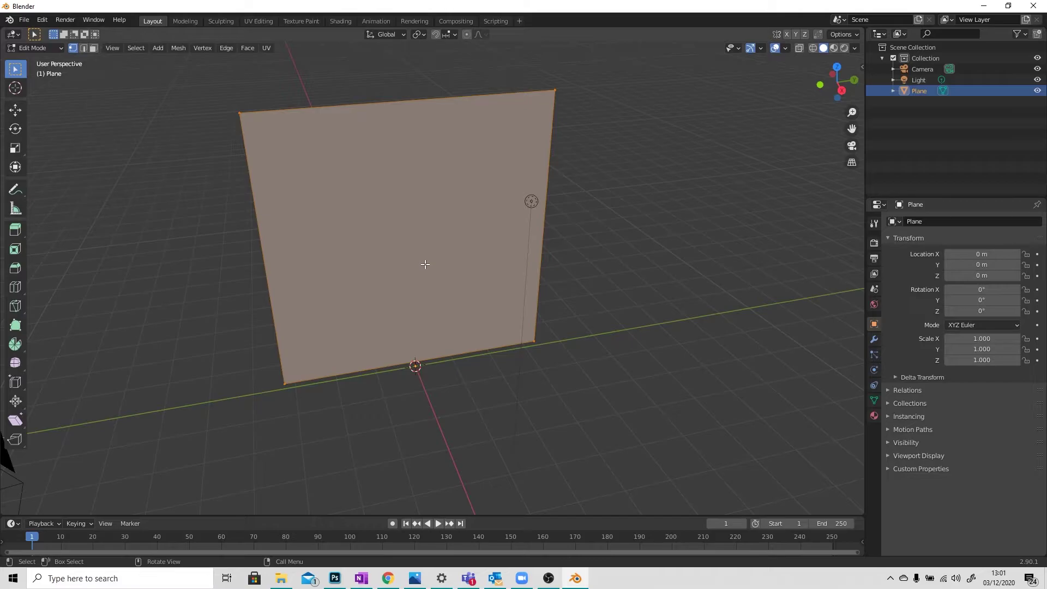
left_click(11, 290)
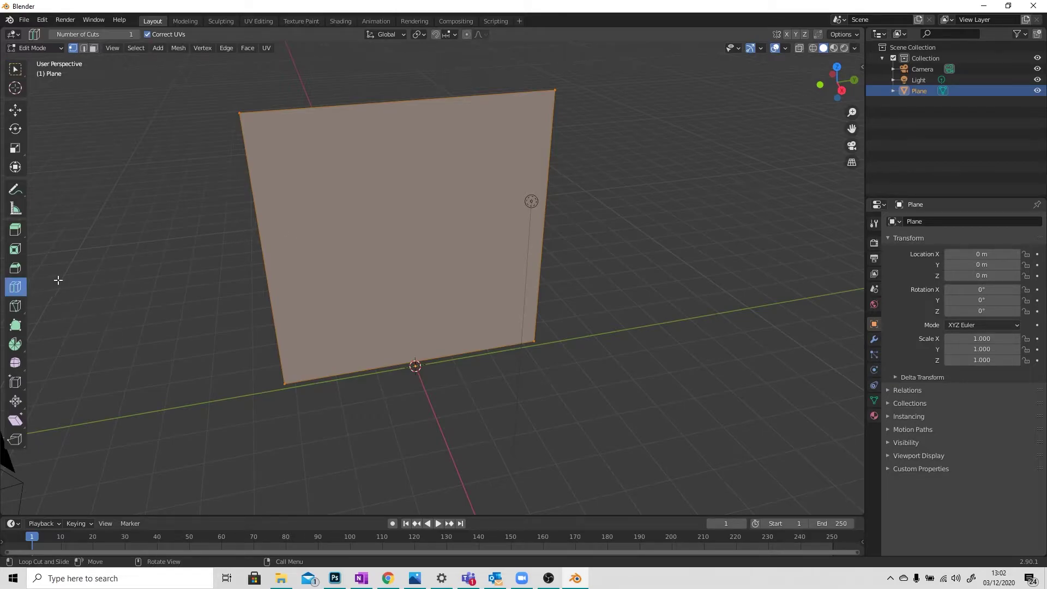
left_click(104, 34)
type("40")
key("Return")
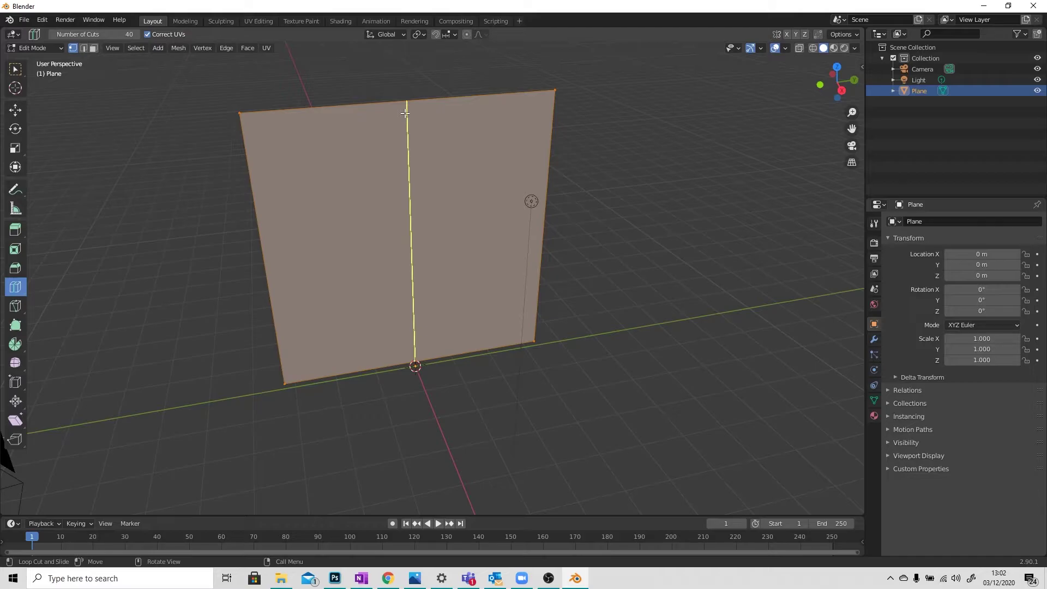
left_click(429, 108)
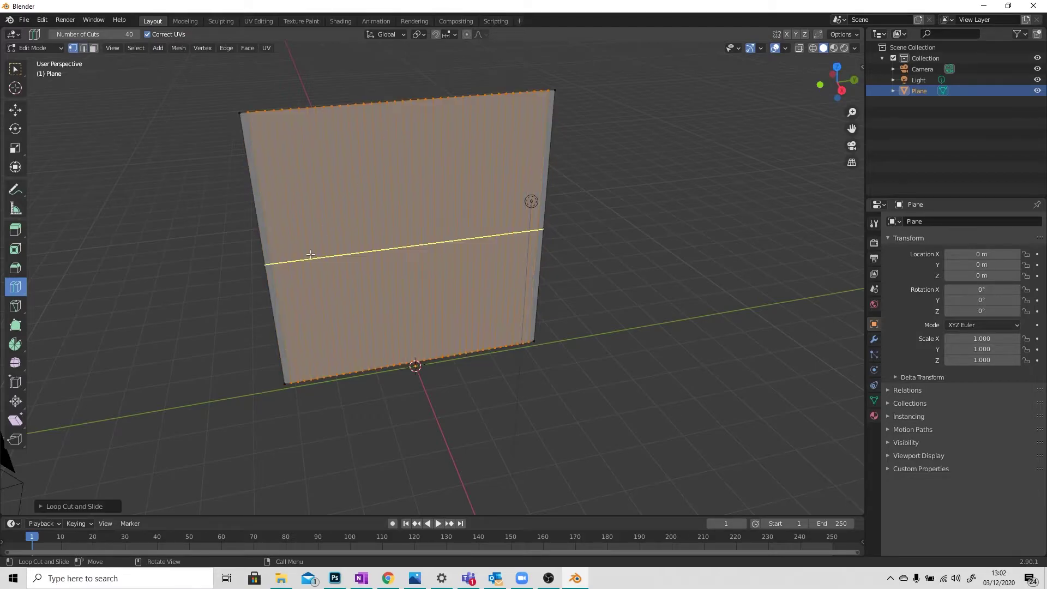
left_click(292, 256)
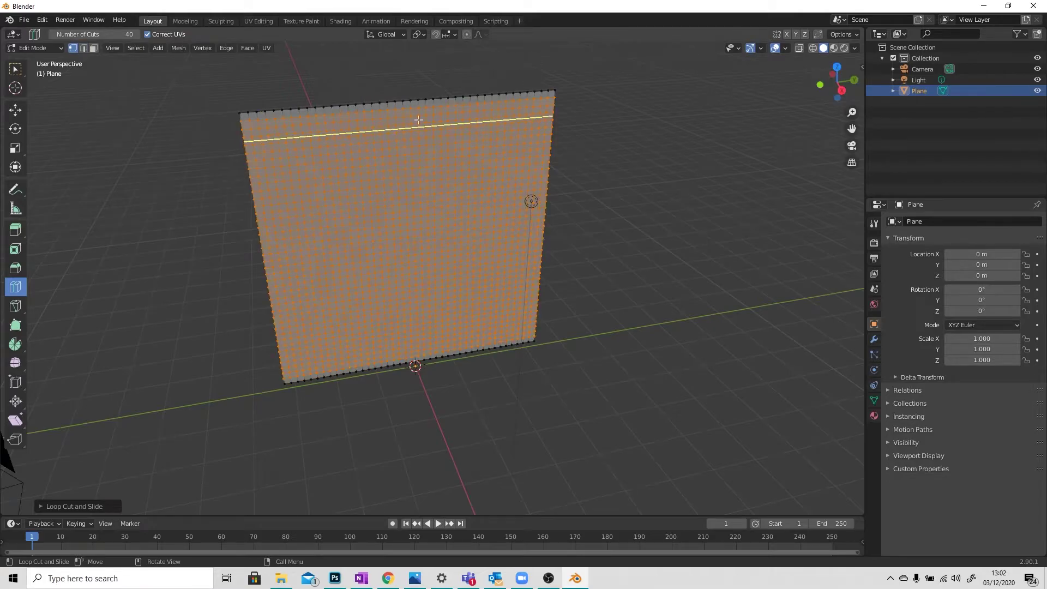
Hook the vertex beside the plane's upper-left corner to a new empty object.
middle_click_drag(471, 256, 512, 344)
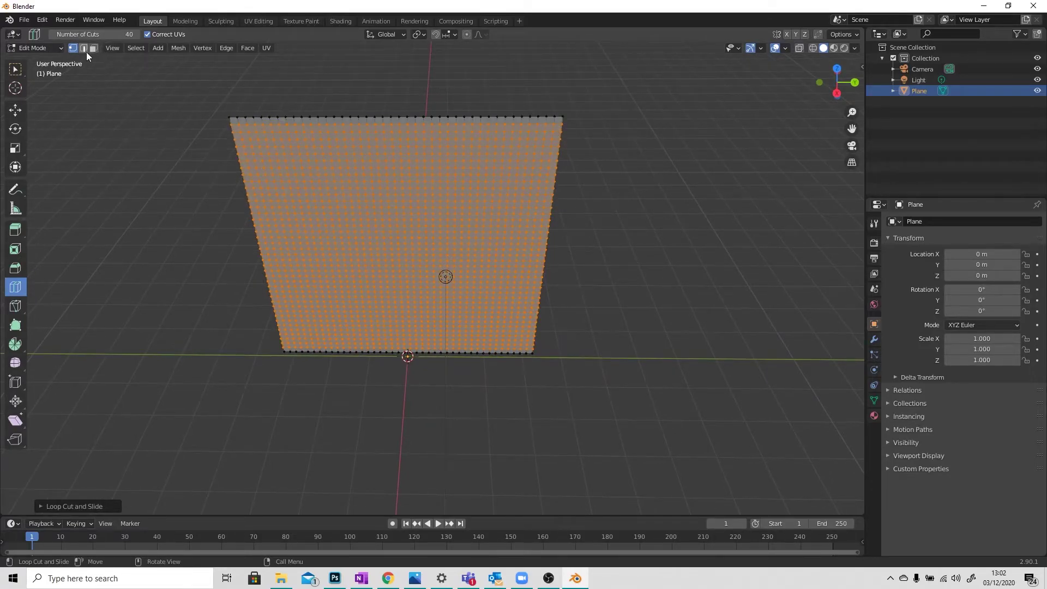
left_click(15, 70)
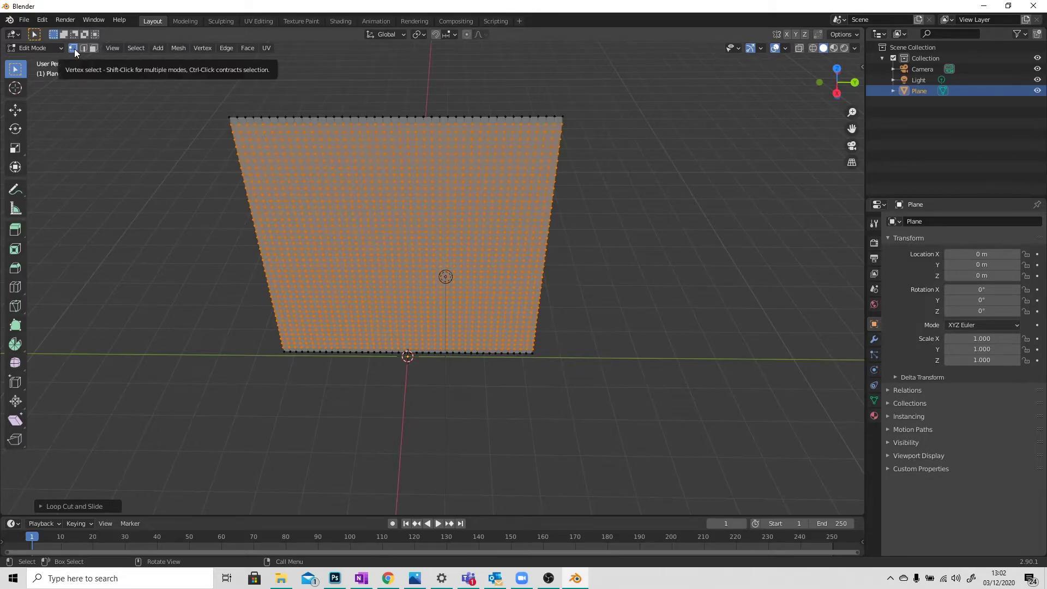
scroll(276, 131, "up", 3)
middle_click_drag(325, 217, 328, 219, "shift")
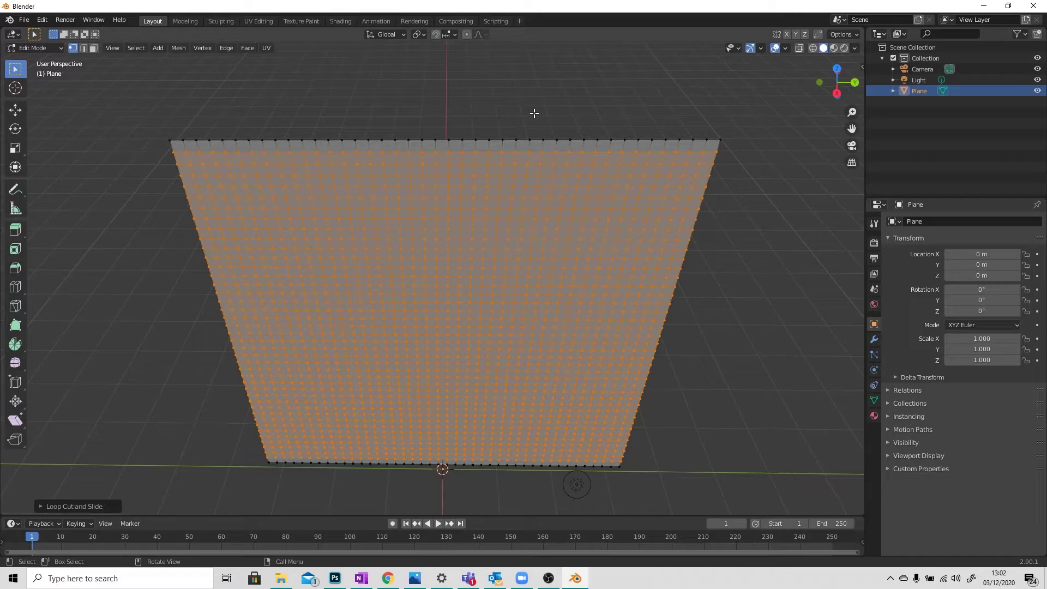
left_click(183, 140)
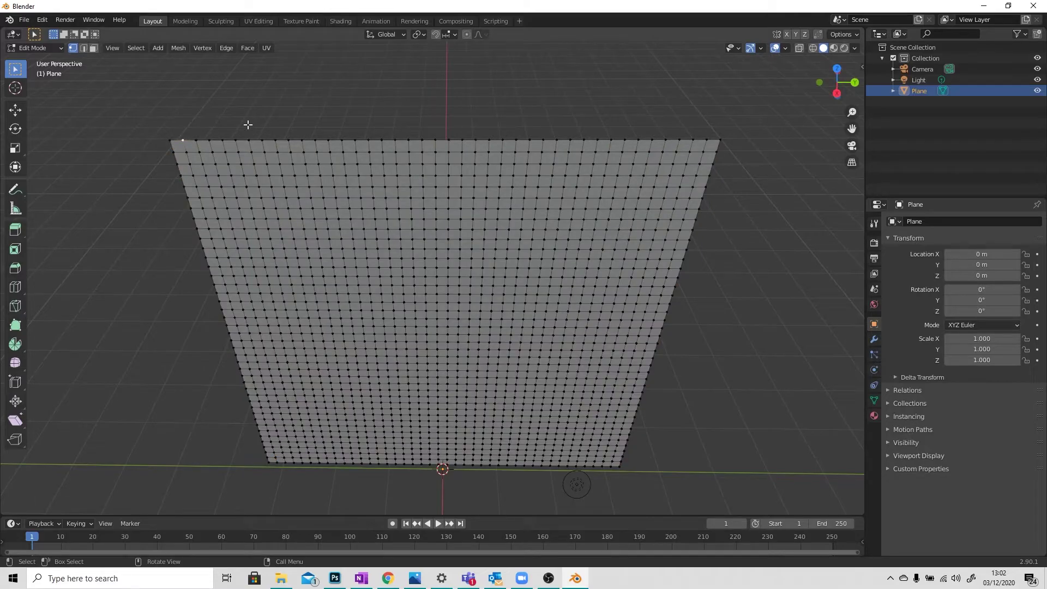
key("ctrl+h")
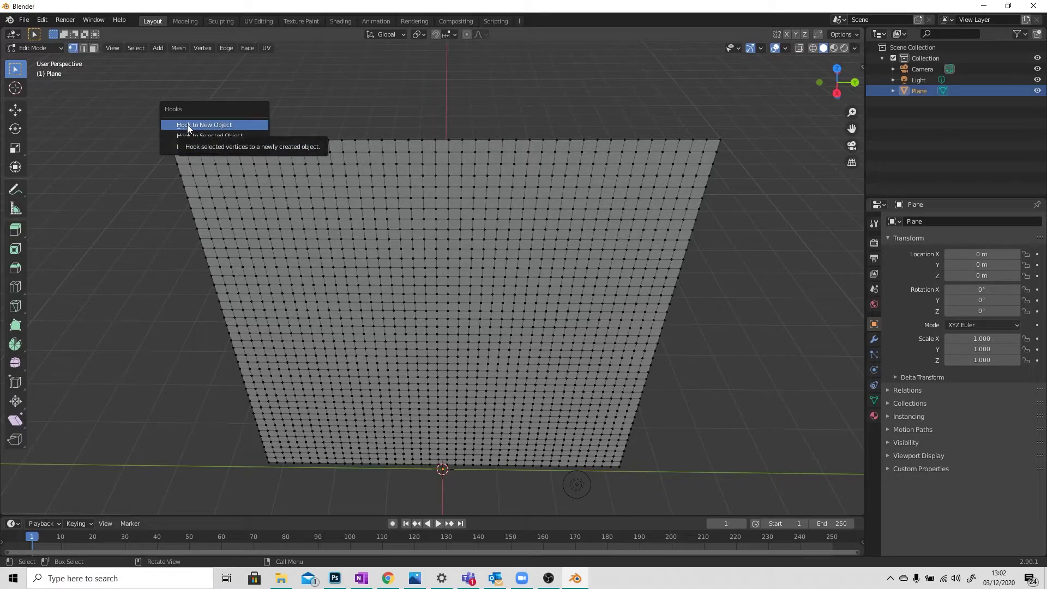
left_click(214, 125)
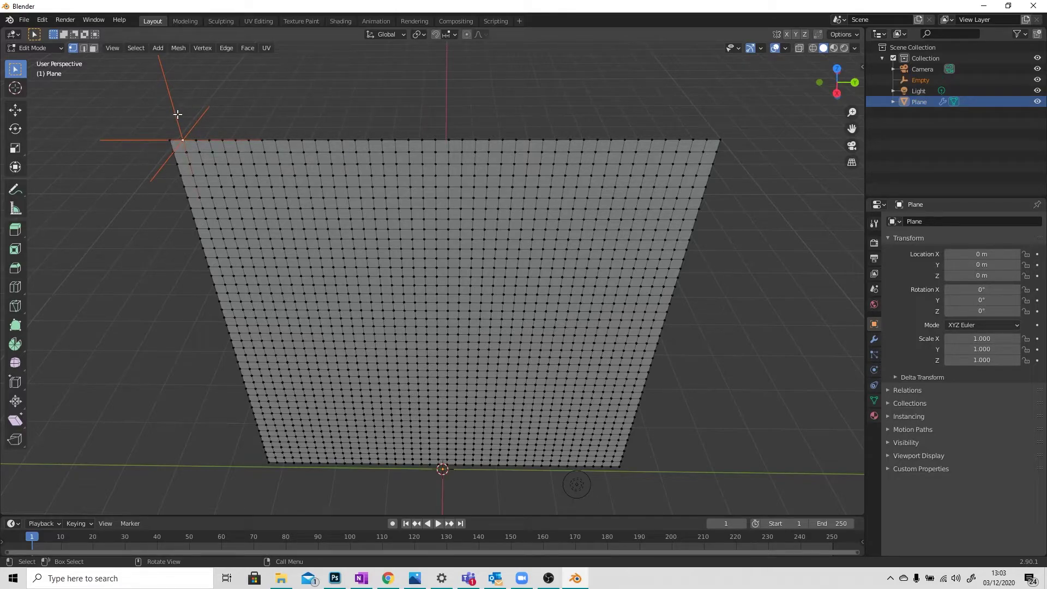
Hook four more vertices, spaced along the plane's top edge to near the opposite corner, each to its own new empty.
key("ctrl+h")
left_click(297, 142)
left_click(409, 140)
key("ctrl+h")
left_click(410, 142)
left_click(543, 140)
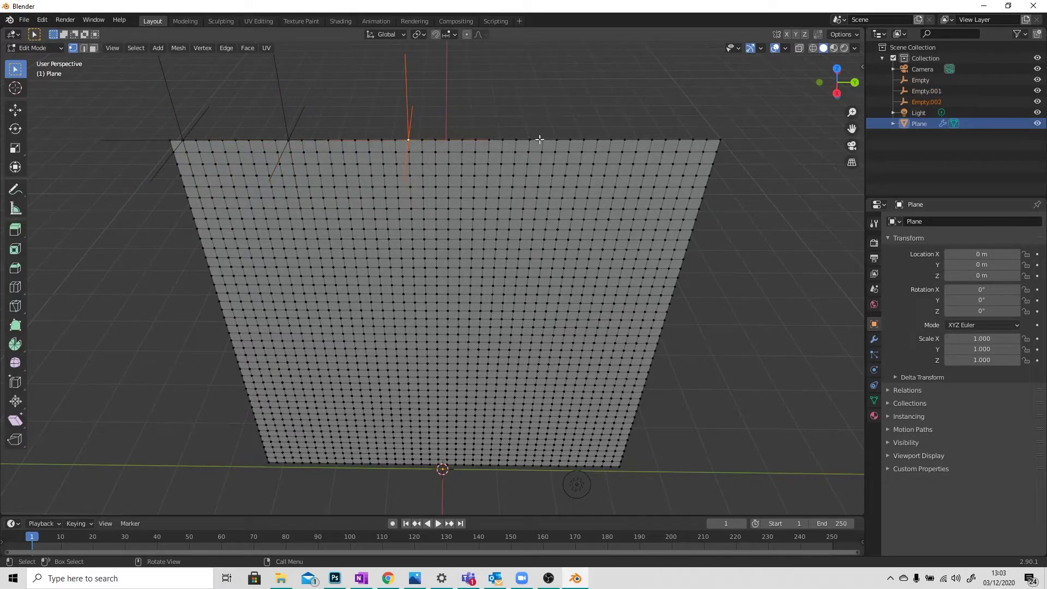
key("ctrl+h")
left_click(540, 141)
left_click(704, 140)
key("ctrl+h")
left_click(703, 143)
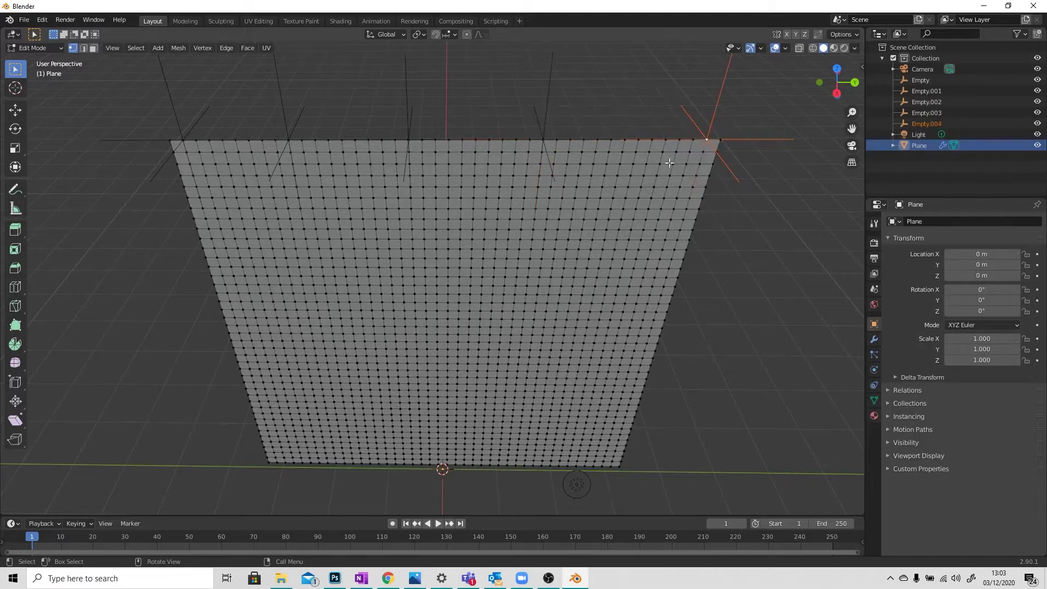
Select the five hooked vertices along the top edge and assign them to a new vertex group at weight 1.
middle_click_drag(559, 221, 494, 225)
scroll(520, 224, "down", 1)
middle_click_drag(500, 186, 457, 228, "shift")
scroll(457, 227, "up", 3)
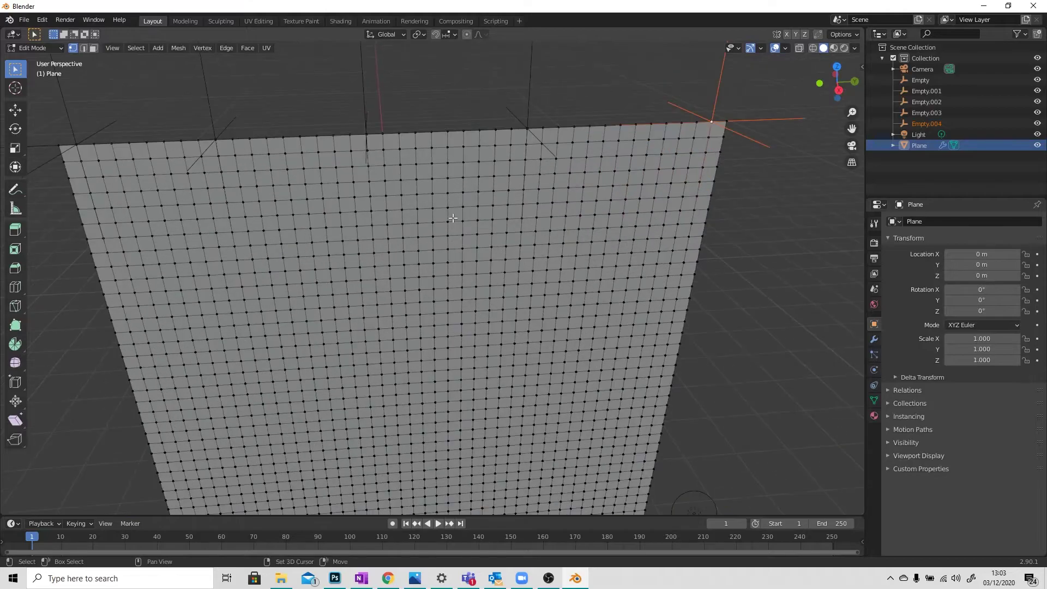
scroll(447, 218, "down", 1)
middle_click_drag(399, 258, 451, 225, "shift")
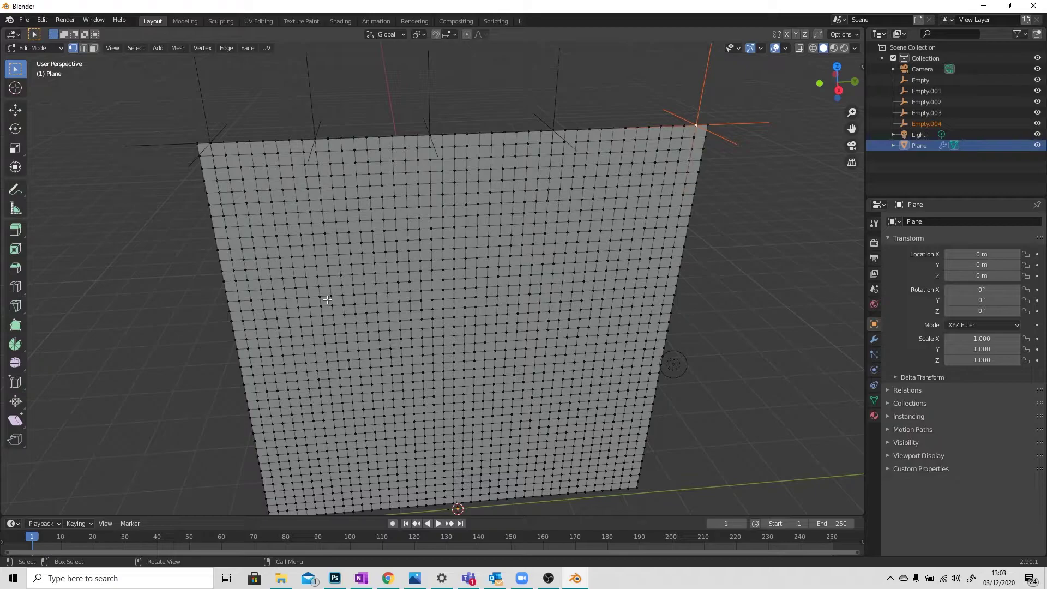
left_click(210, 143)
left_click(315, 139, "shift")
left_click(429, 135, "shift")
left_click(553, 131, "shift")
left_click(696, 124, "shift")
left_click(878, 402)
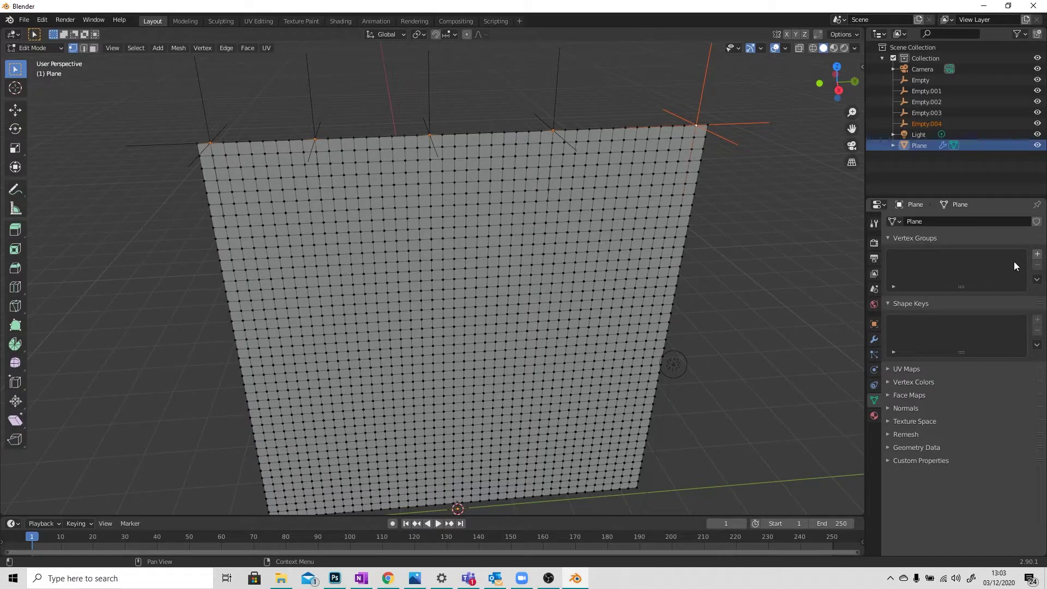
left_click(1037, 254)
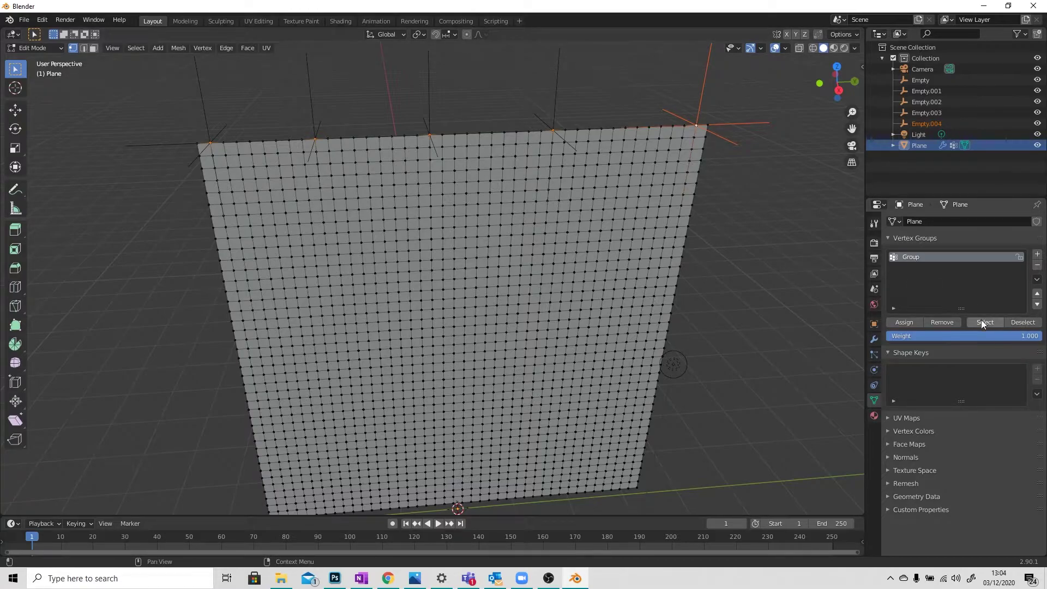
Check the vertex group's membership by deselecting and reselecting its vertices.
left_click(1022, 323)
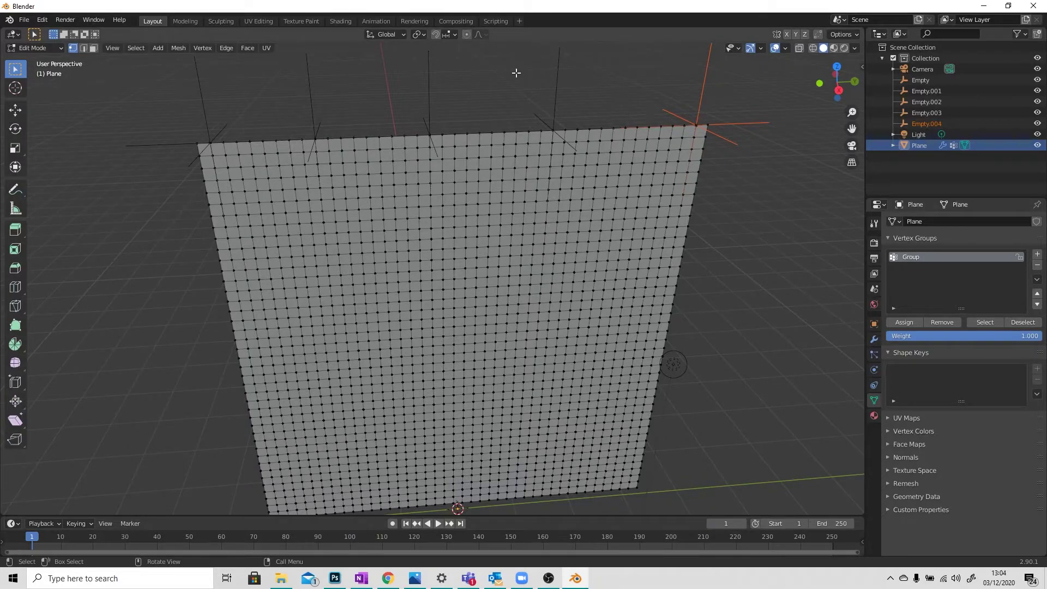
left_click(997, 324)
scroll(524, 311, "down", 1)
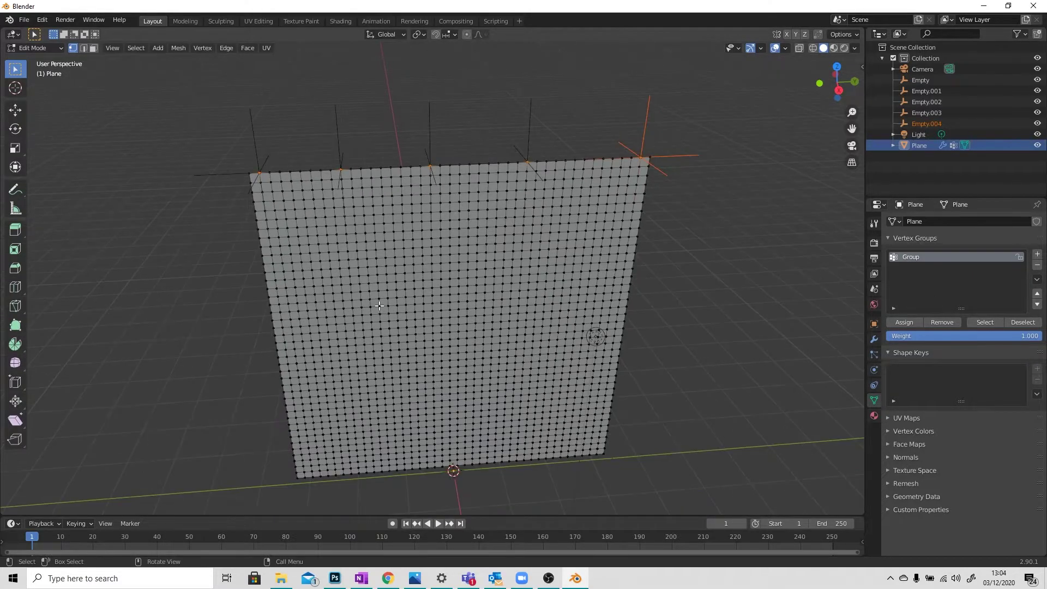
Return to Object Mode and enable Cloth physics on the plane with the Silk preset.
left_click(40, 48)
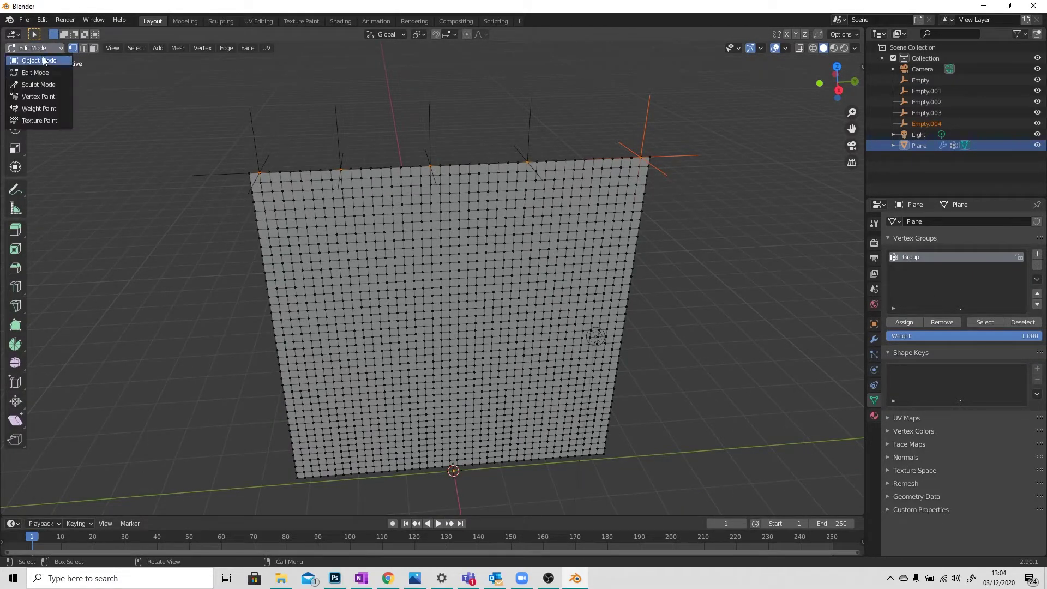
left_click(33, 60)
left_click(491, 297)
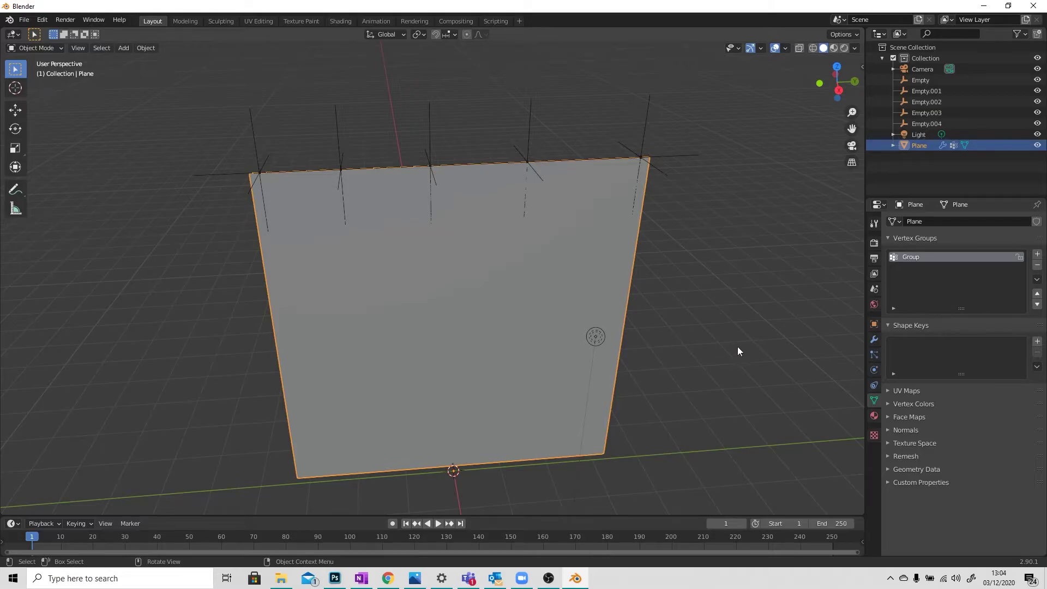
left_click(873, 369)
left_click(920, 259)
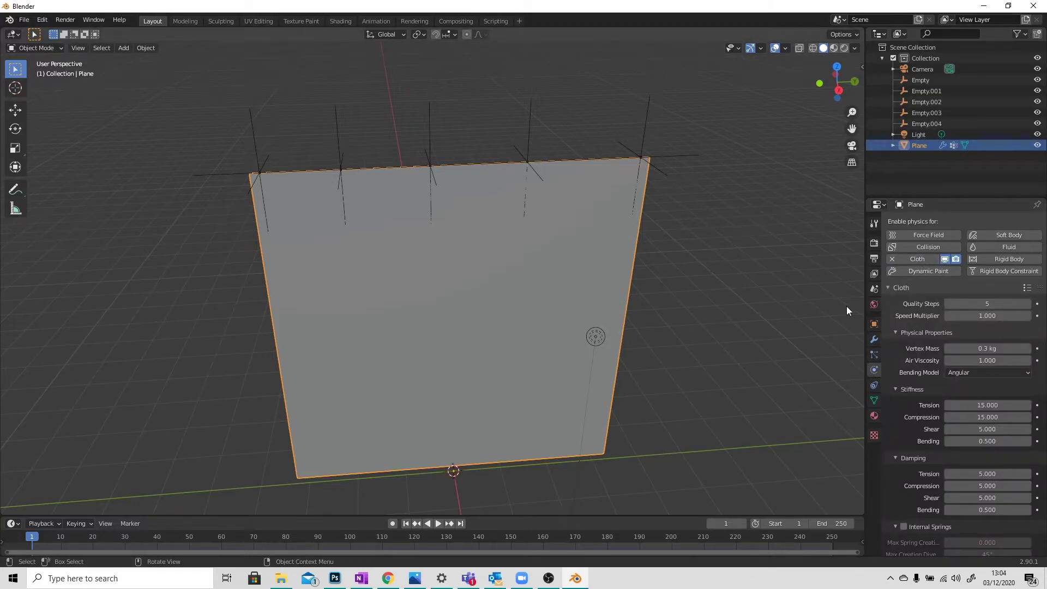
left_click(1027, 288)
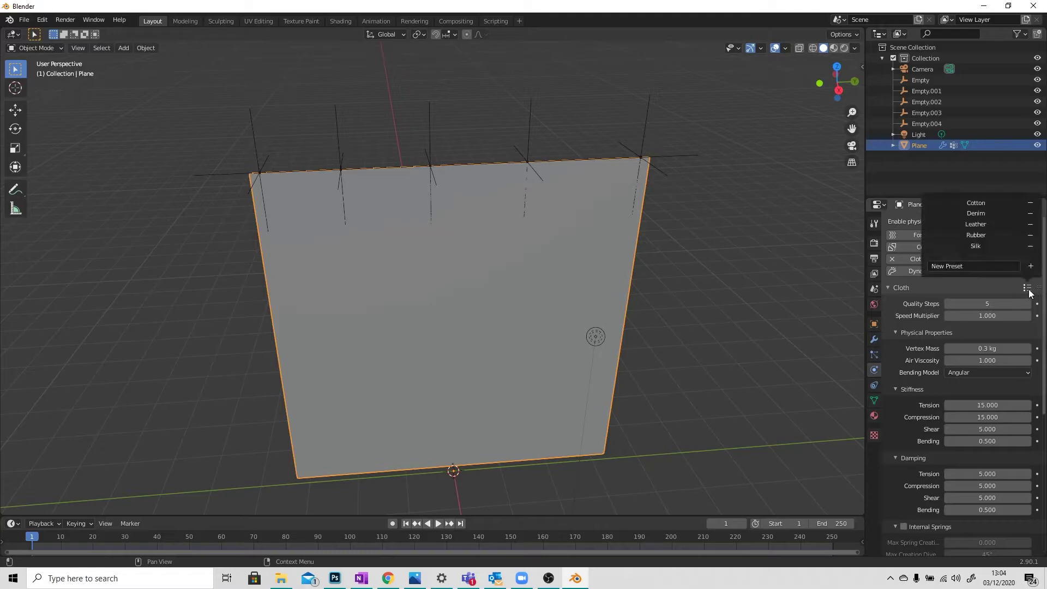
left_click(977, 246)
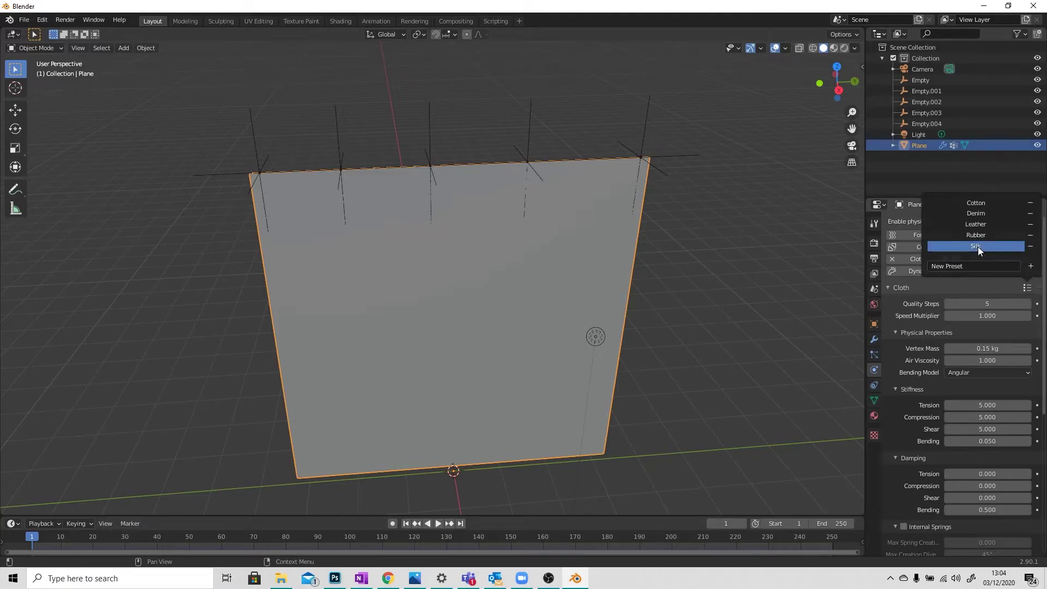
Set the vertex group "Group" as the pin group in the cloth's Shape settings.
left_click(921, 287)
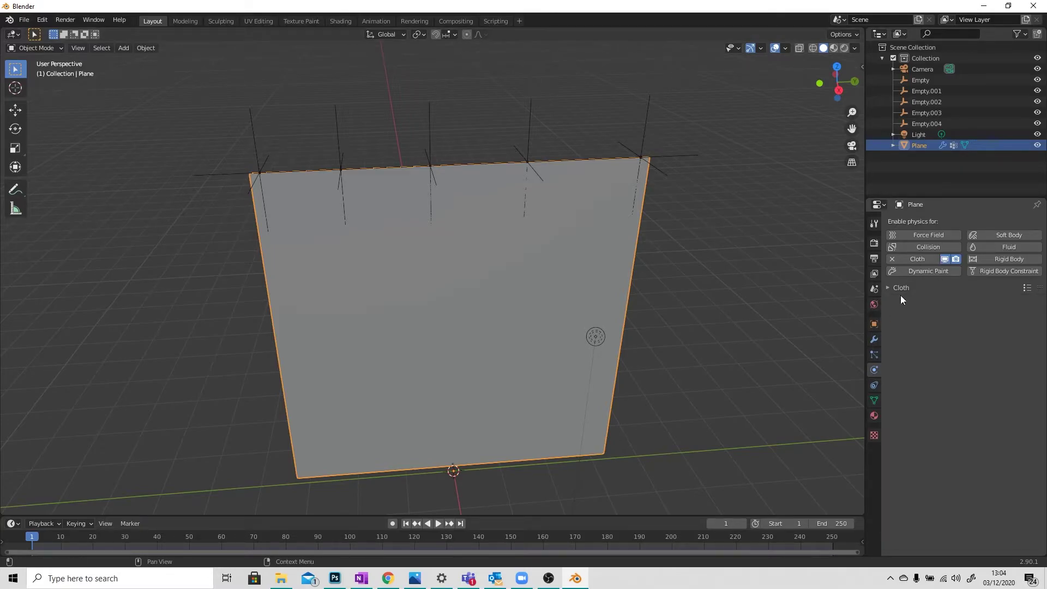
middle_click_drag(779, 338, 758, 333)
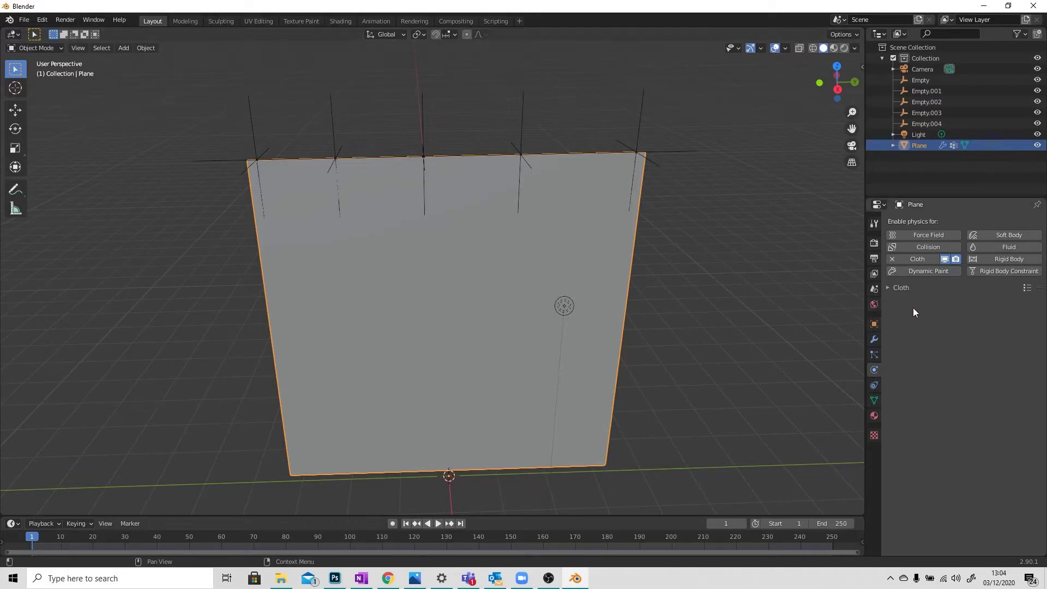
left_click(893, 288)
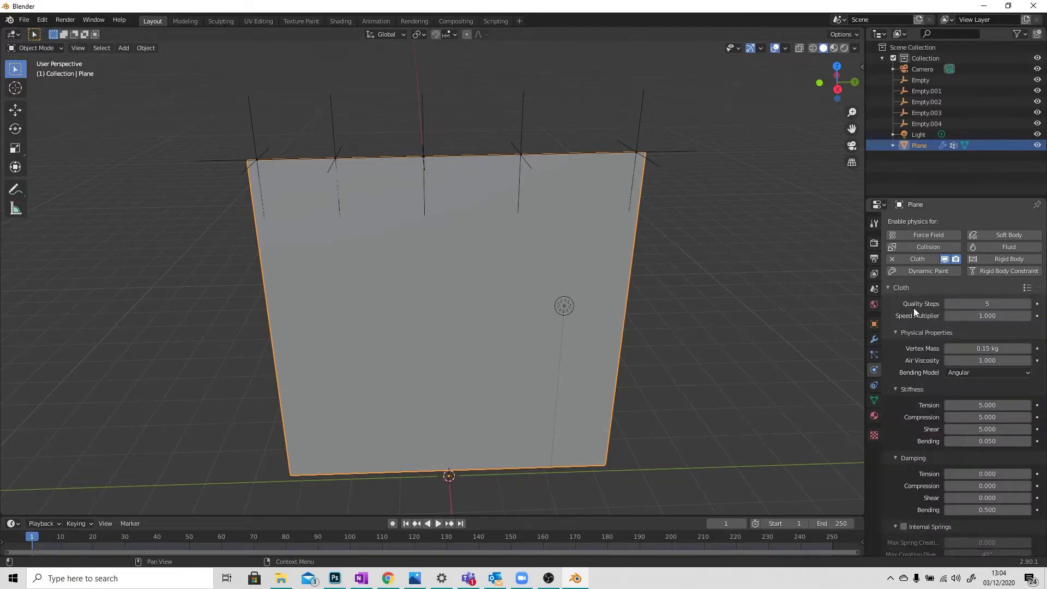
scroll(915, 316, "down", 11)
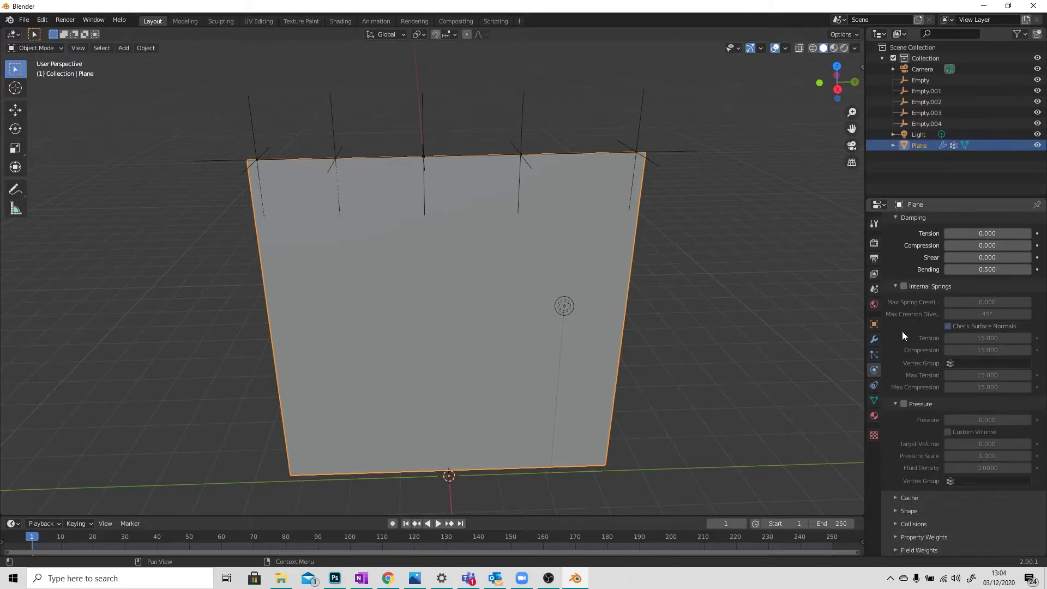
left_click(907, 511)
scroll(907, 511, "down", 4)
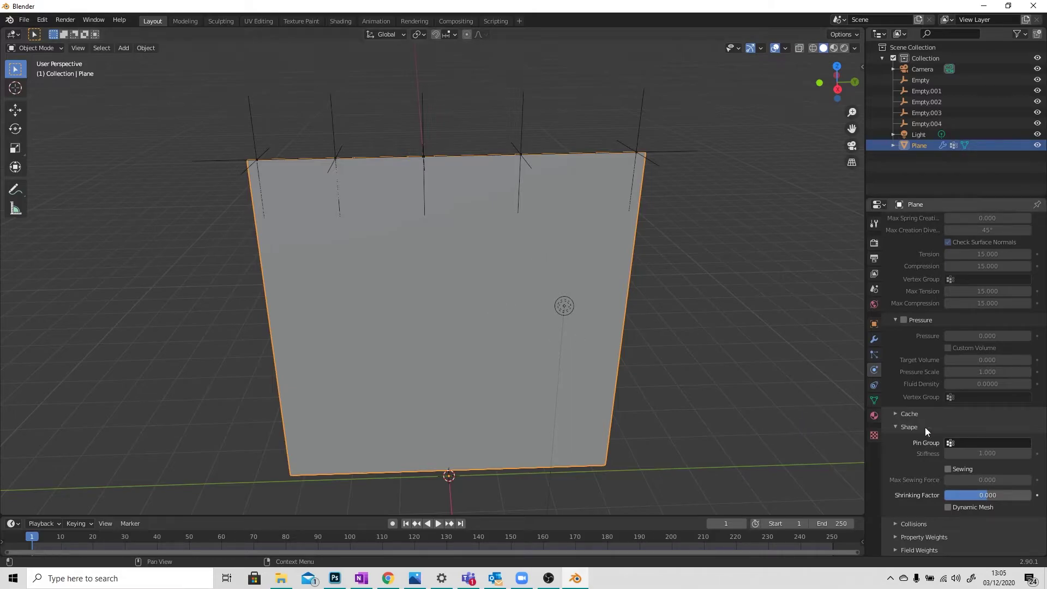
left_click(970, 443)
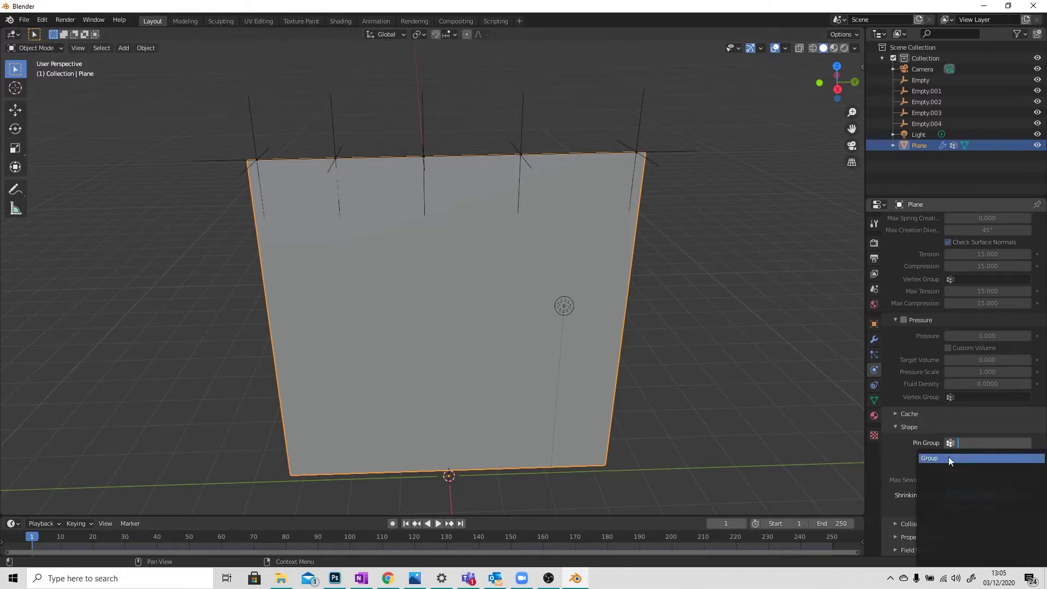
left_click(949, 458)
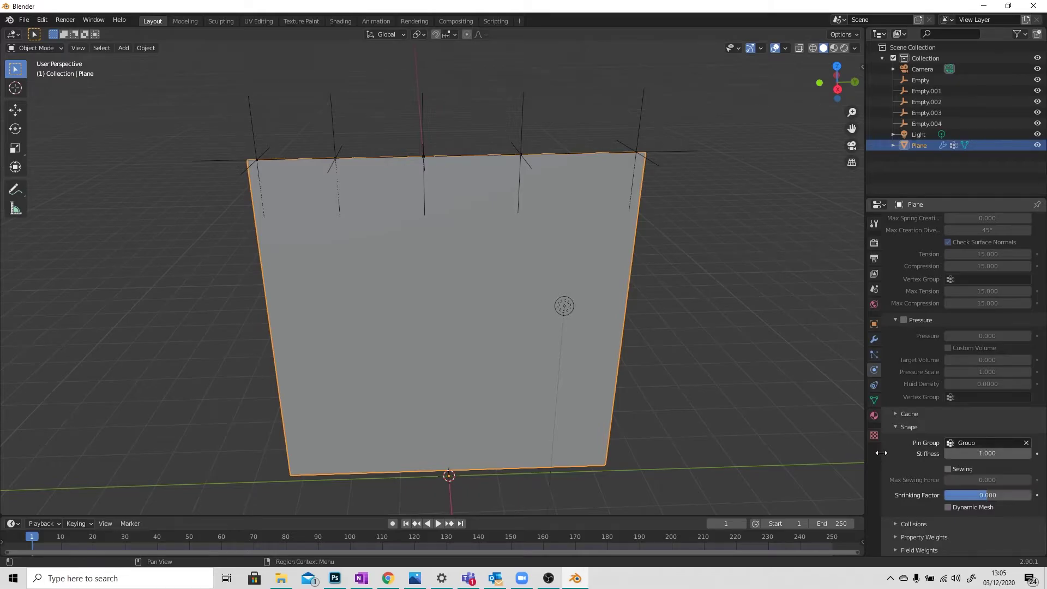
Enable Self Collisions for the plane's cloth simulation.
left_click(906, 523)
scroll(908, 504, "down", 6)
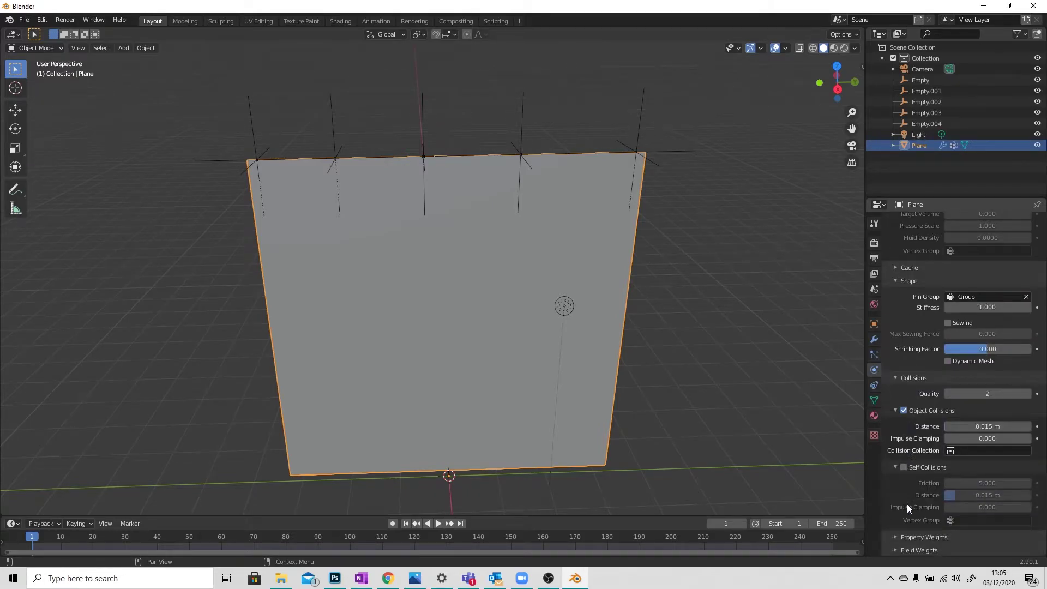
left_click(904, 467)
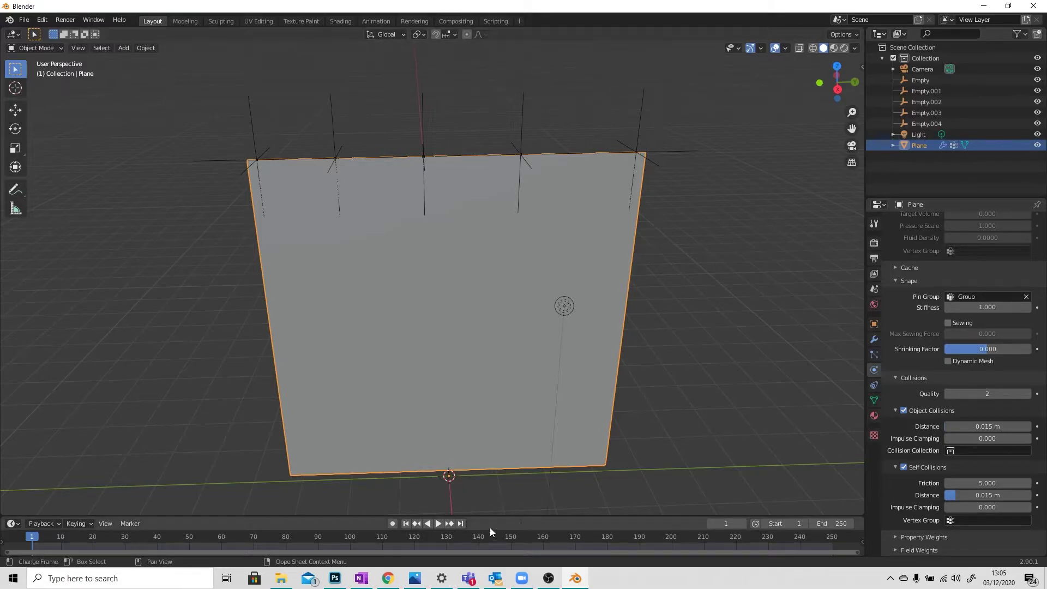
Play the pinned cloth simulation to check how it hangs, then stop and rewind to frame 1.
left_click(438, 524)
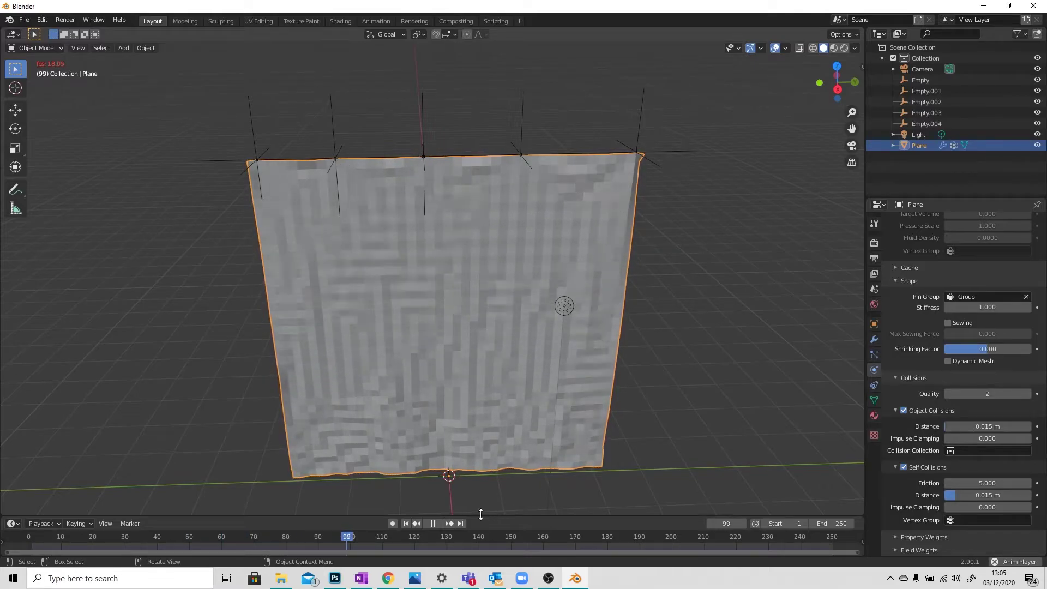
left_click(437, 523)
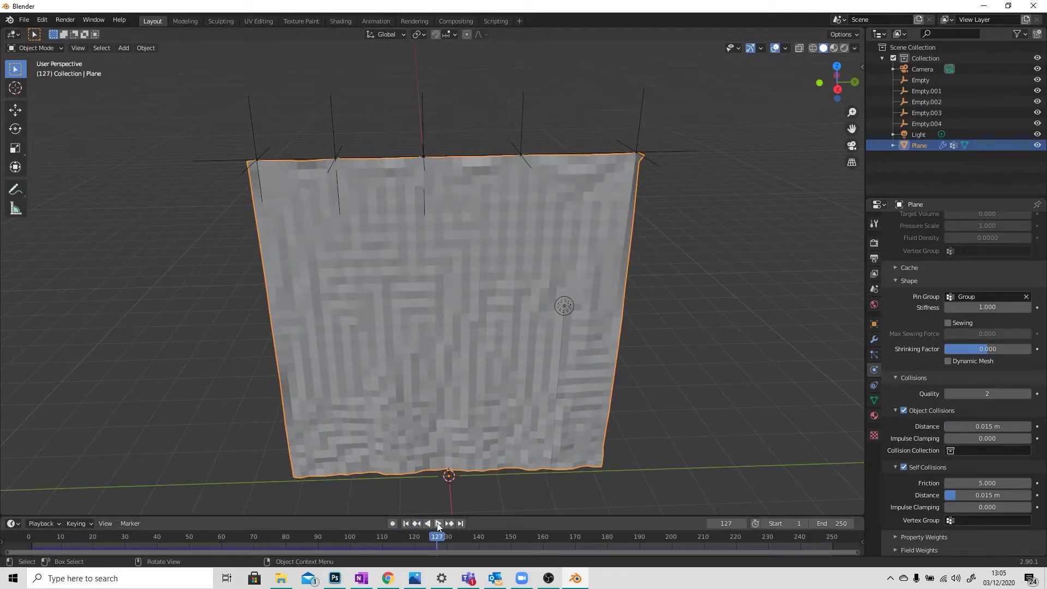
left_click(405, 524)
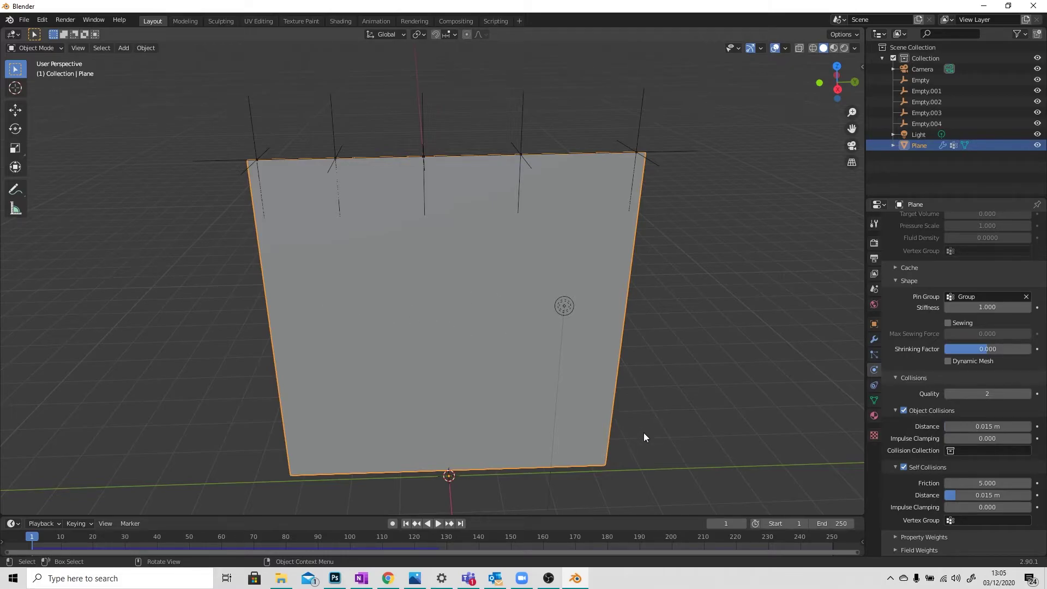
Enlarge the timeline and insert a Location keyframe at frame 1 for all five empties along the plane's top edge.
left_click_drag(529, 516, 520, 389)
scroll(488, 259, "down", 1)
scroll(486, 253, "up", 2)
scroll(486, 253, "down", 2)
middle_click_drag(585, 233, 577, 239, "shift")
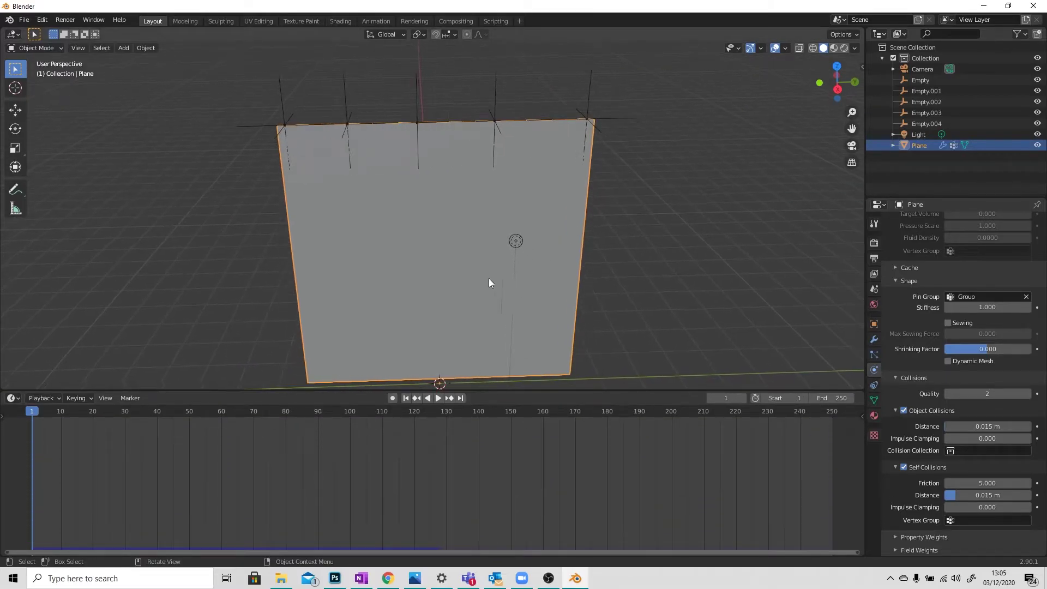
left_click_drag(248, 70, 711, 106)
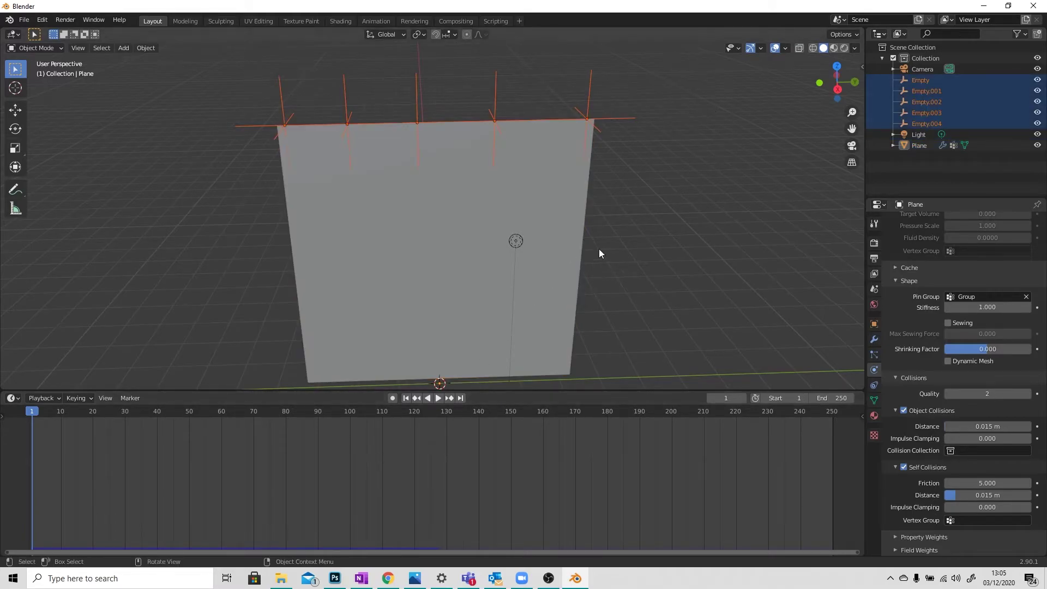
key("i")
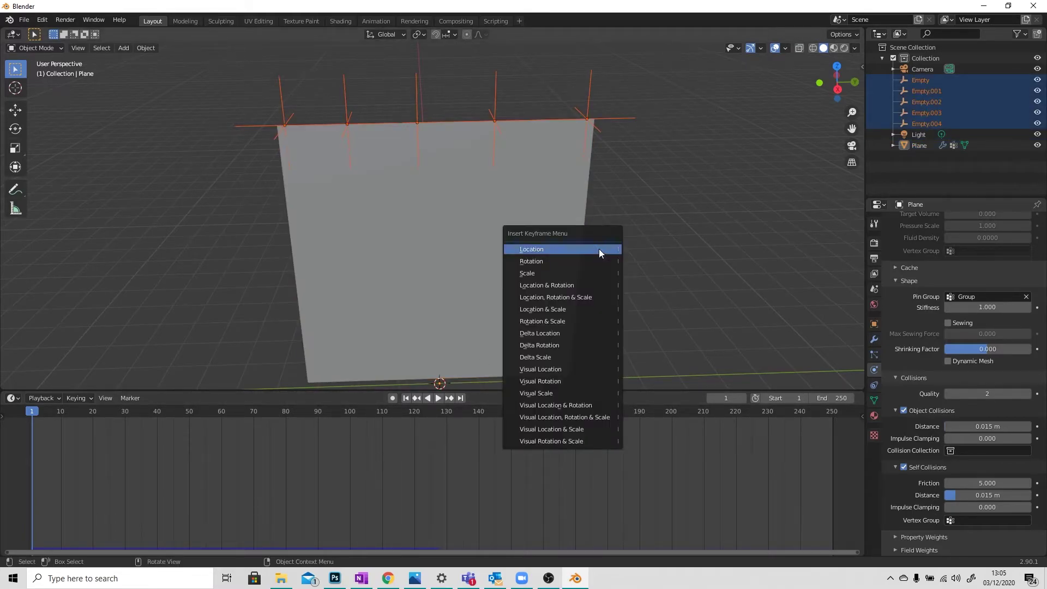
left_click(527, 250)
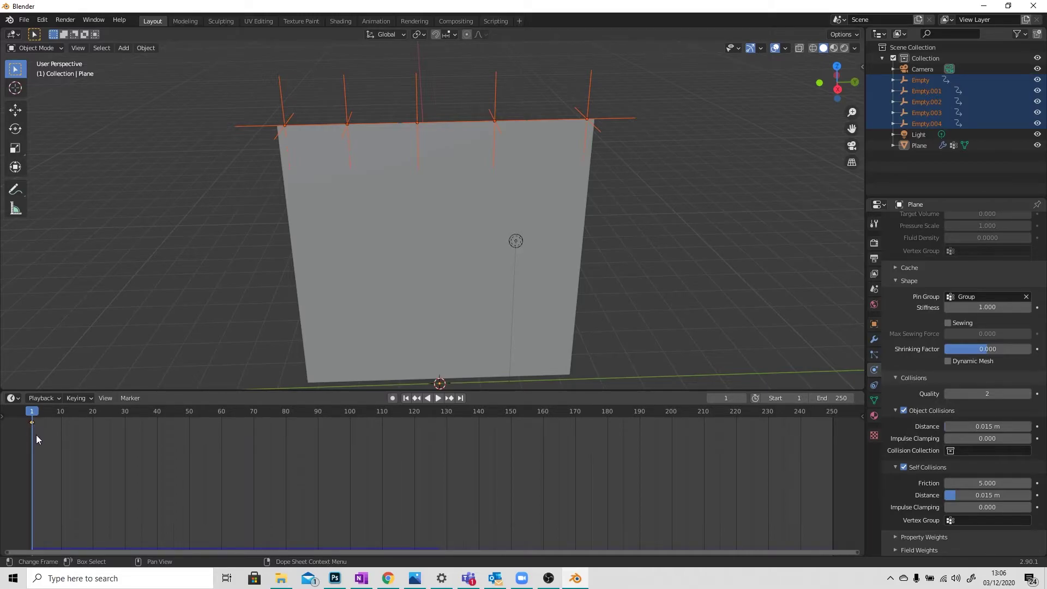
At frame 100, slide Empty.001 through Empty.004 along Y close to Empty, and move Empty.002 through Empty.004 close to Empty.001.
left_click_drag(32, 416, 351, 420)
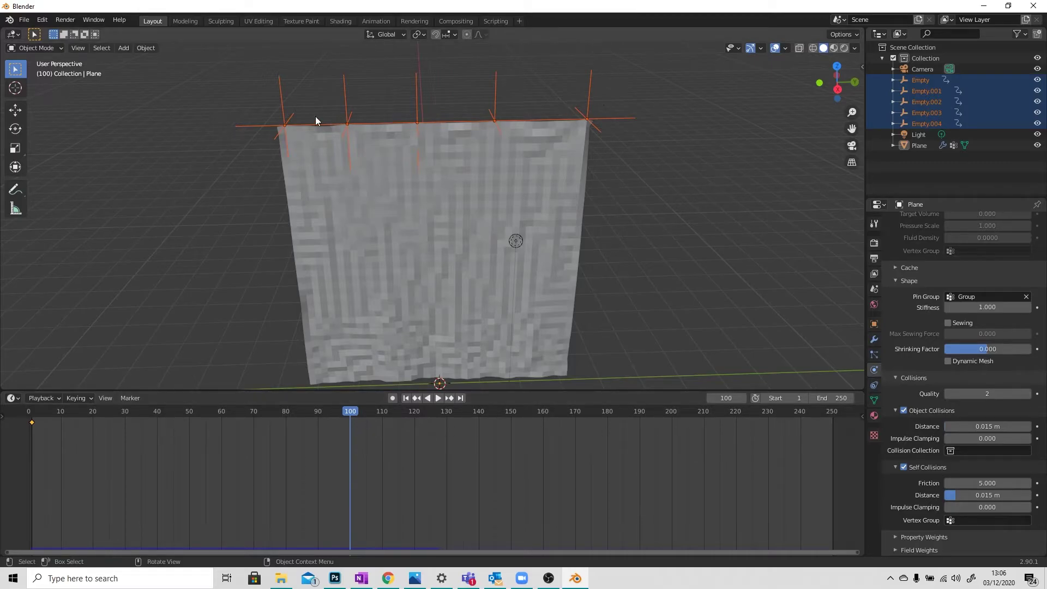
left_click_drag(329, 80, 646, 101)
key("g")
key("y")
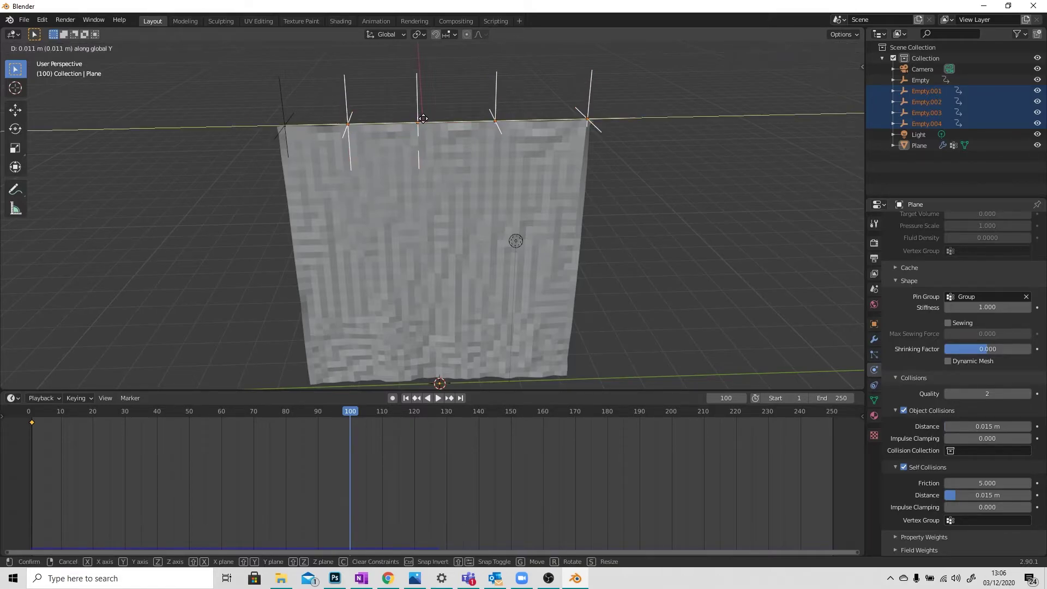
left_click(375, 122)
left_click_drag(355, 91, 591, 97)
key("g")
key("y")
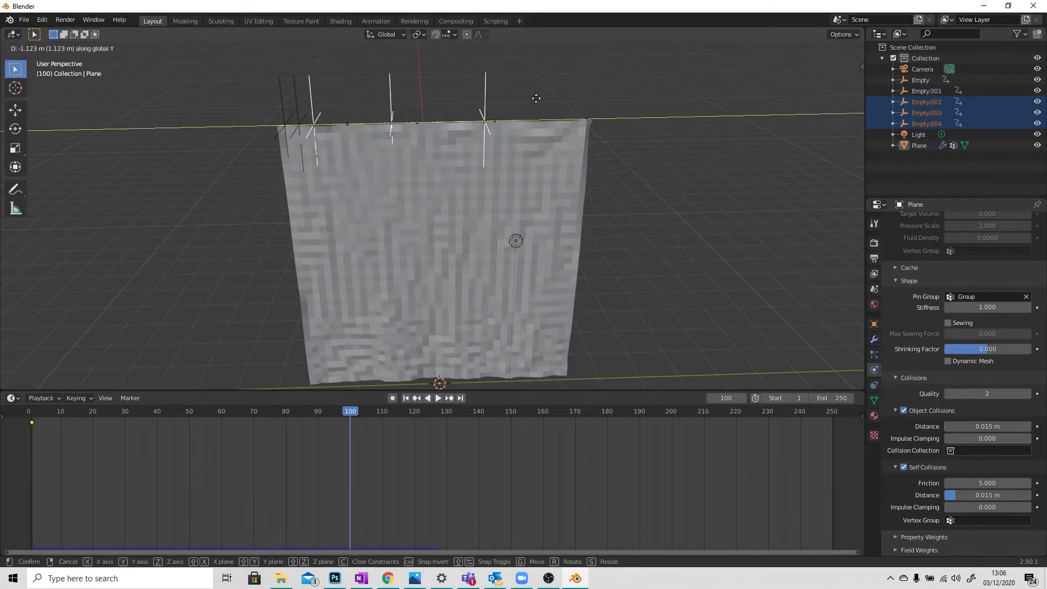
left_click(535, 98)
Slide Empty.003 and Empty.004 along Y toward Empty.002, and move Empty.004 close to Empty.003 to gather all five.
left_click_drag(379, 98, 521, 102)
key("g")
key("y")
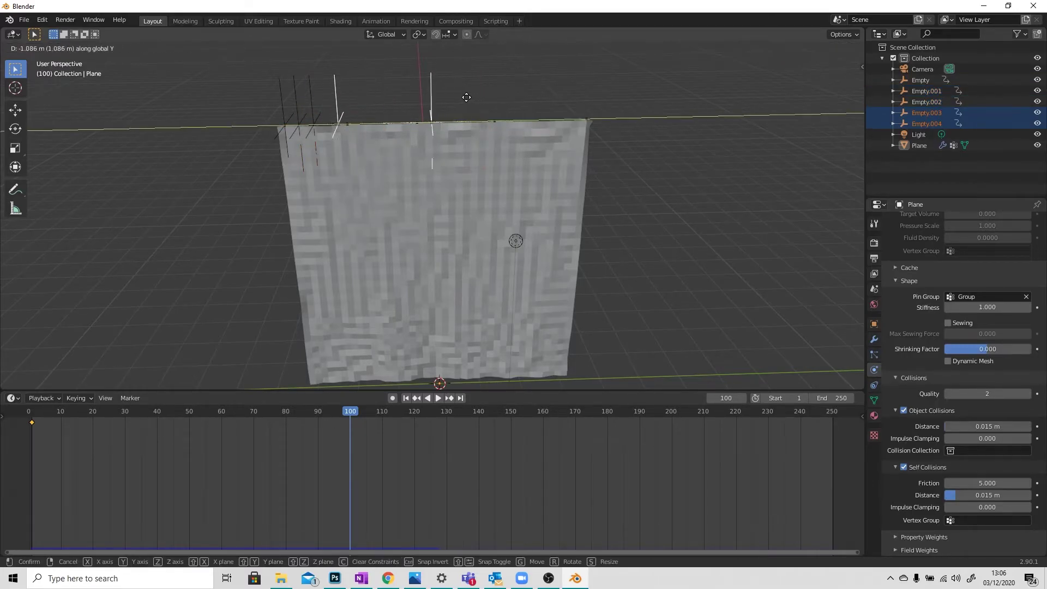
left_click(463, 99)
left_click_drag(409, 97, 467, 104)
key("g")
key("y")
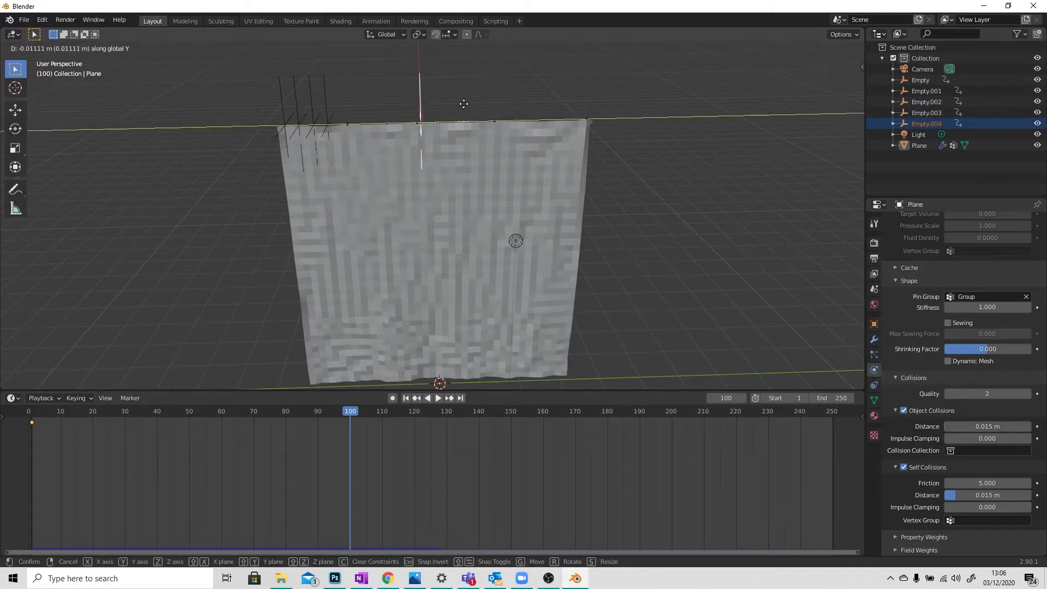
left_click(401, 129)
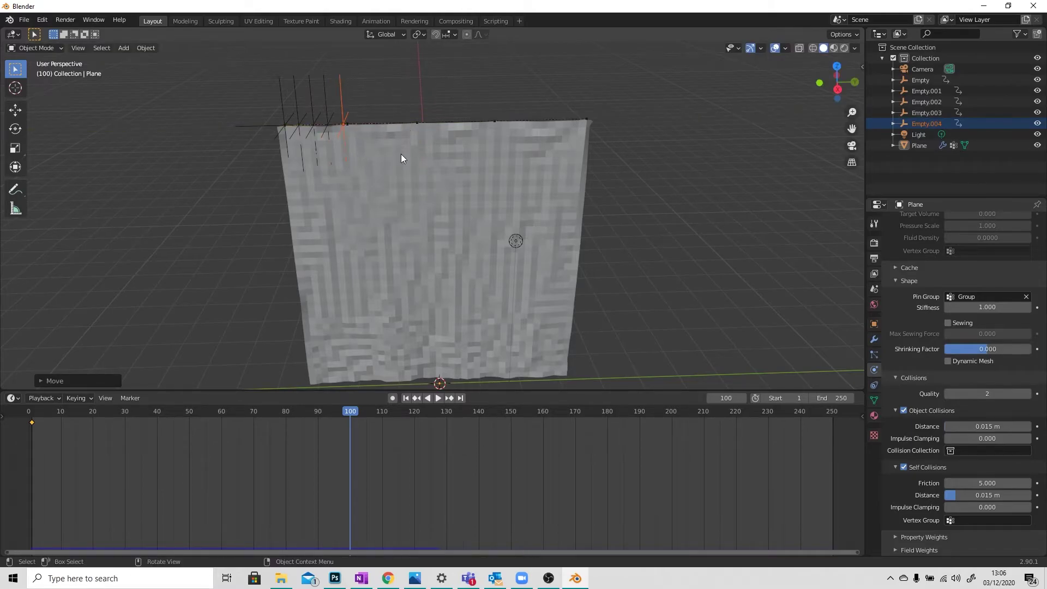
Insert a Location keyframe at frame 100 for all five gathered empties.
left_click_drag(400, 68, 306, 197)
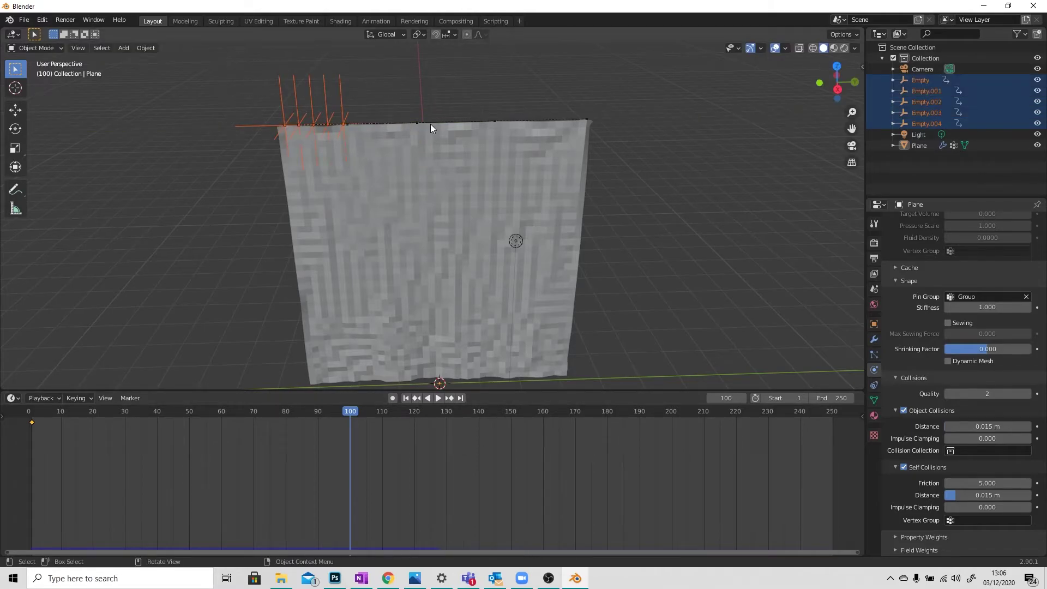
key("i")
left_click(412, 96)
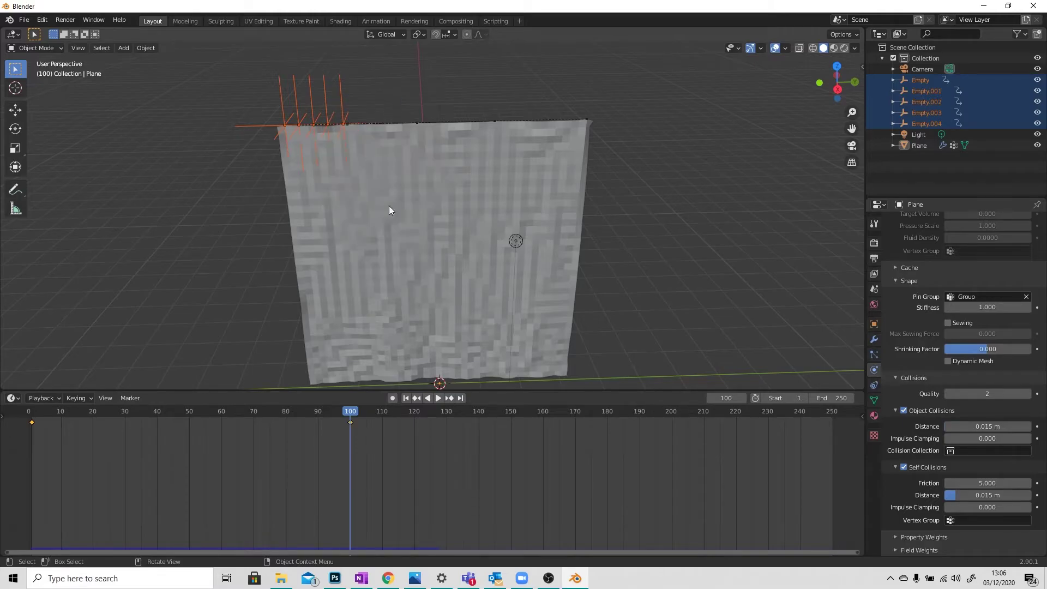
Play the animated cloth simulation from frame 1 to check the curtain's gathering, and rewind it to frame 1.
left_click(405, 398)
left_click(437, 400)
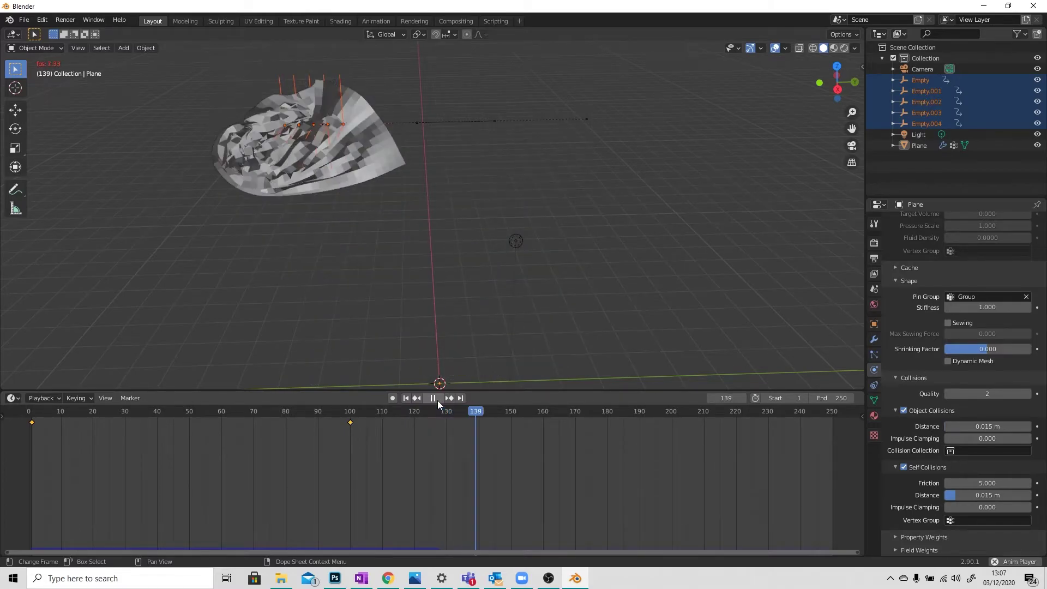
left_click(437, 400)
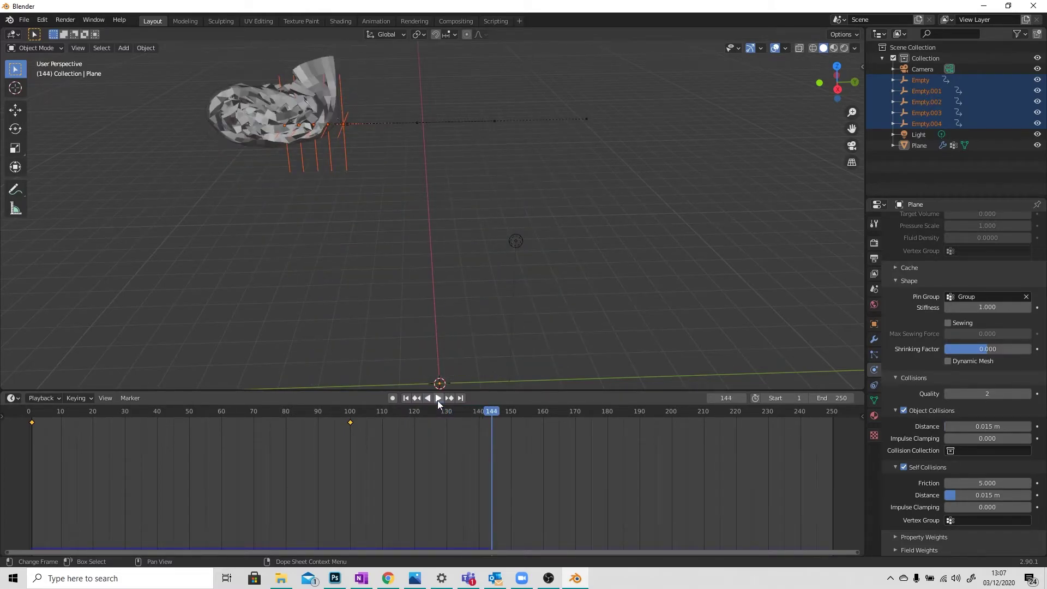
left_click(407, 399)
Try to apply Shade Smooth with the empties selected, and preview the simulation briefly before rewinding to frame 1.
right_click(394, 175)
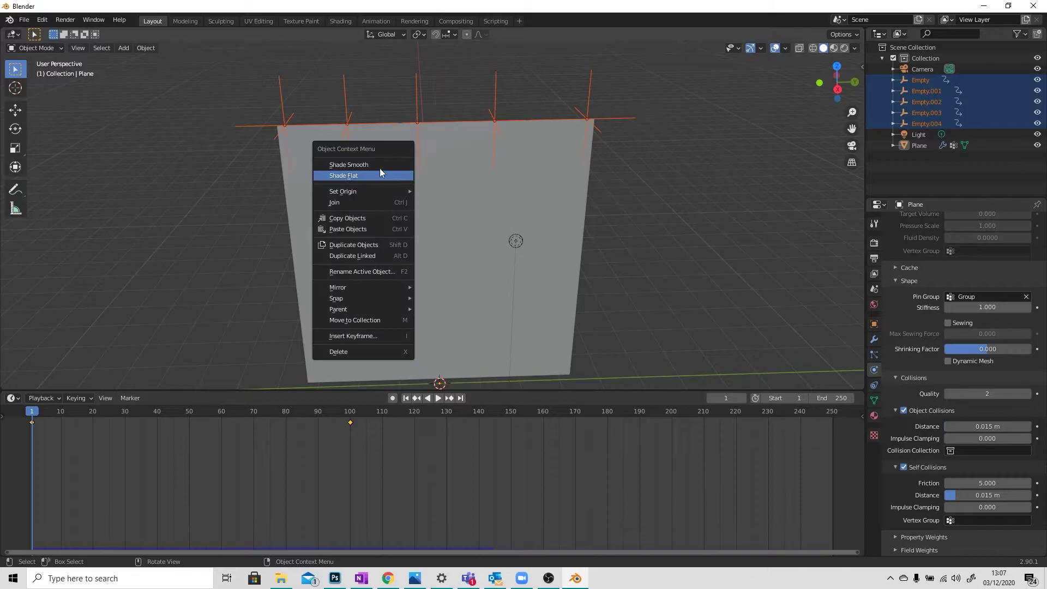
left_click(366, 162)
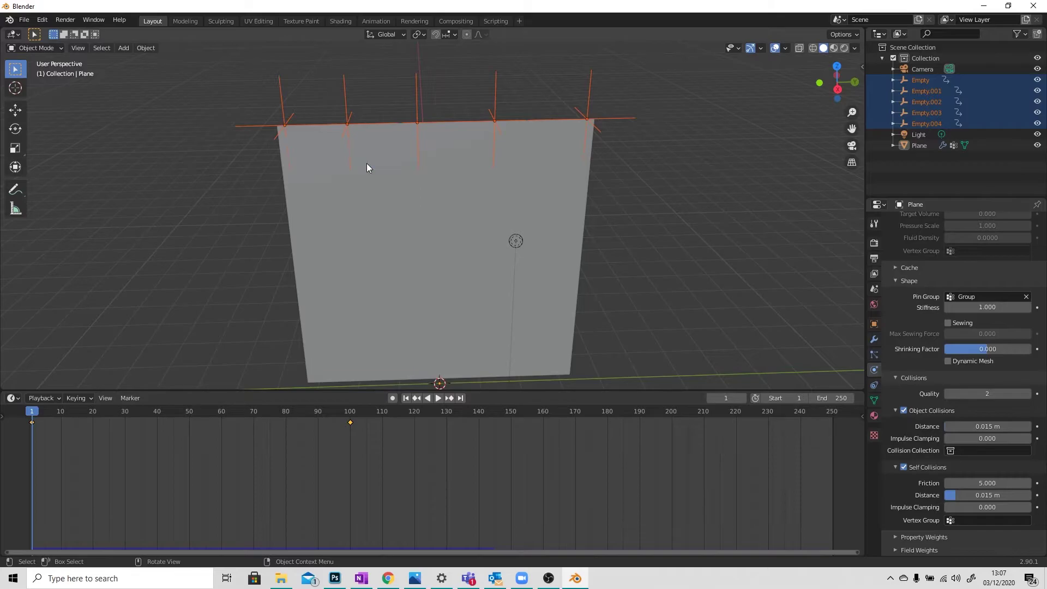
left_click(437, 398)
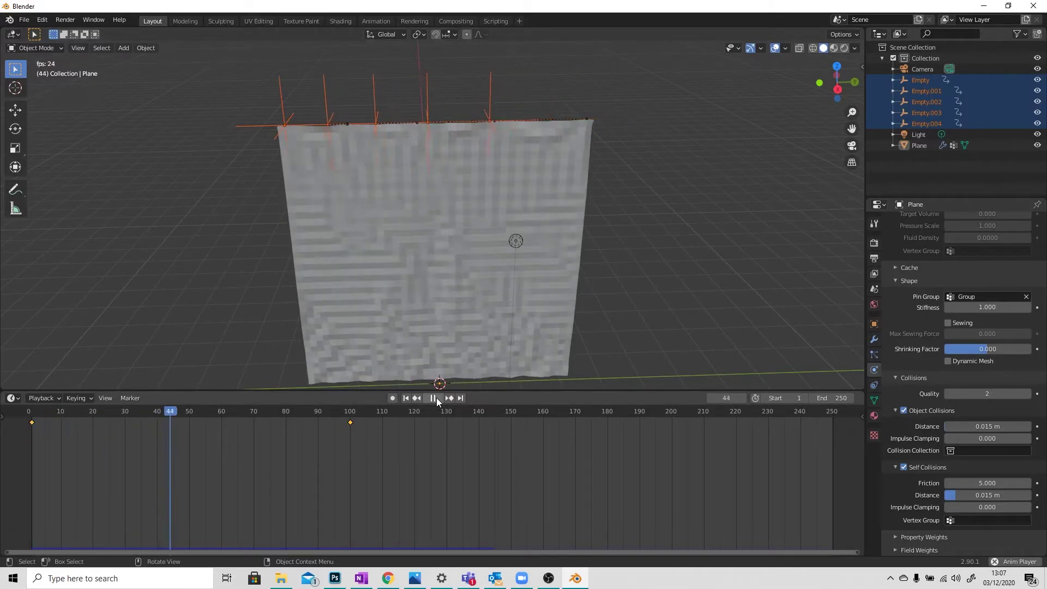
left_click(435, 398)
left_click(406, 398)
right_click(431, 228)
left_click(430, 227)
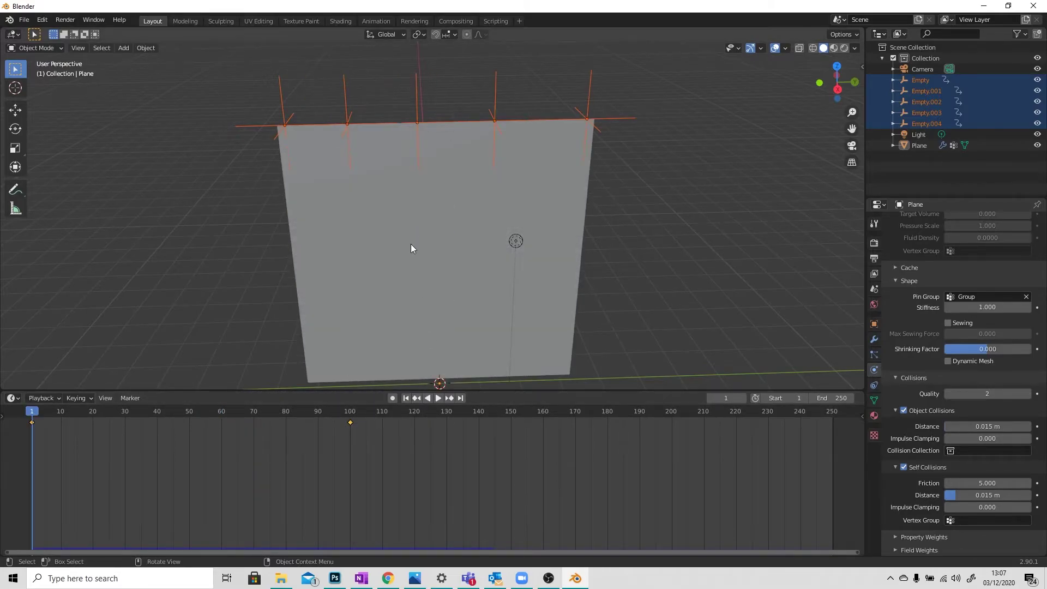
Apply Shade Smooth to the curtain plane.
left_click(410, 248)
right_click(408, 251)
left_click(377, 252)
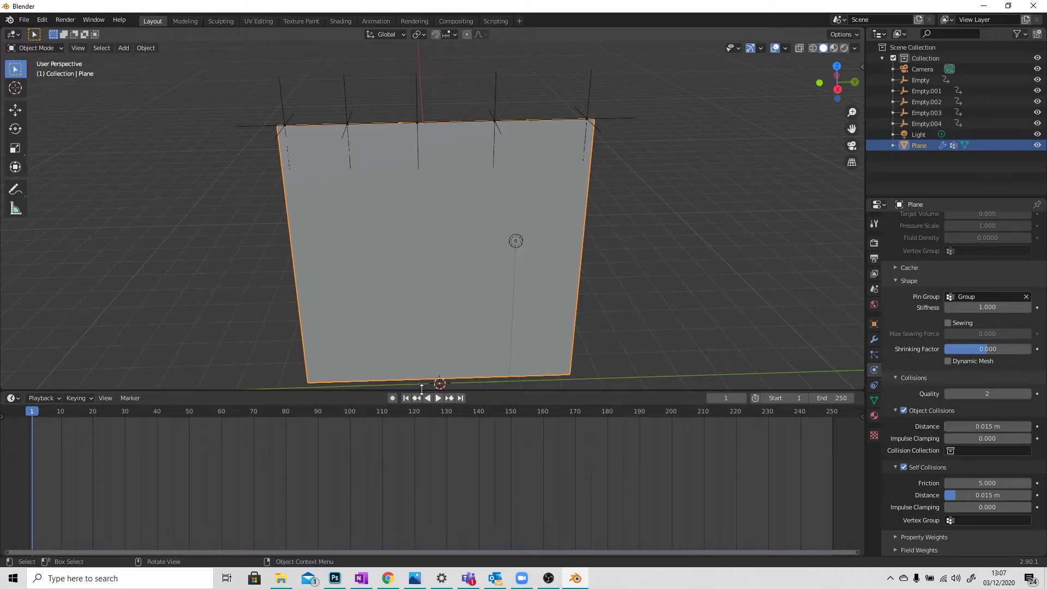
Play the smooth-shaded curtain simulation twice from frame 1 to check its folds, and pause at frame 119.
left_click(437, 398)
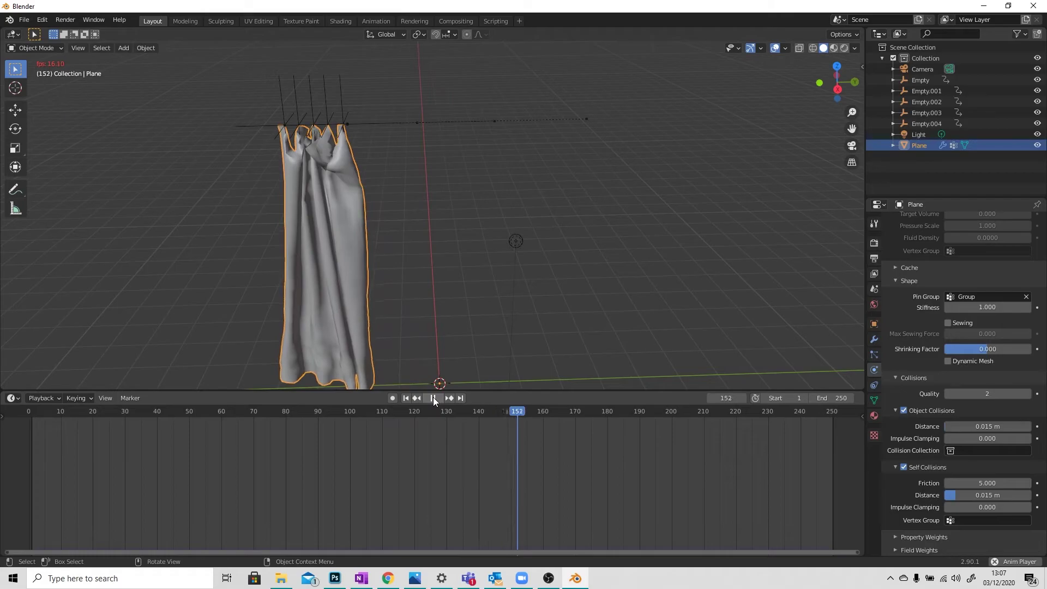
key("Escape")
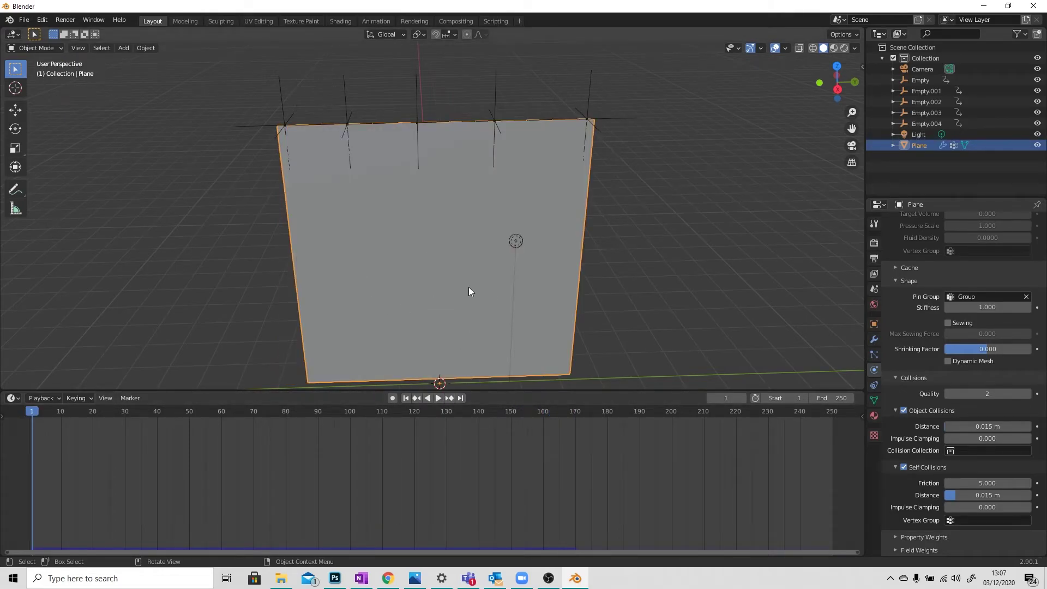
left_click(437, 397)
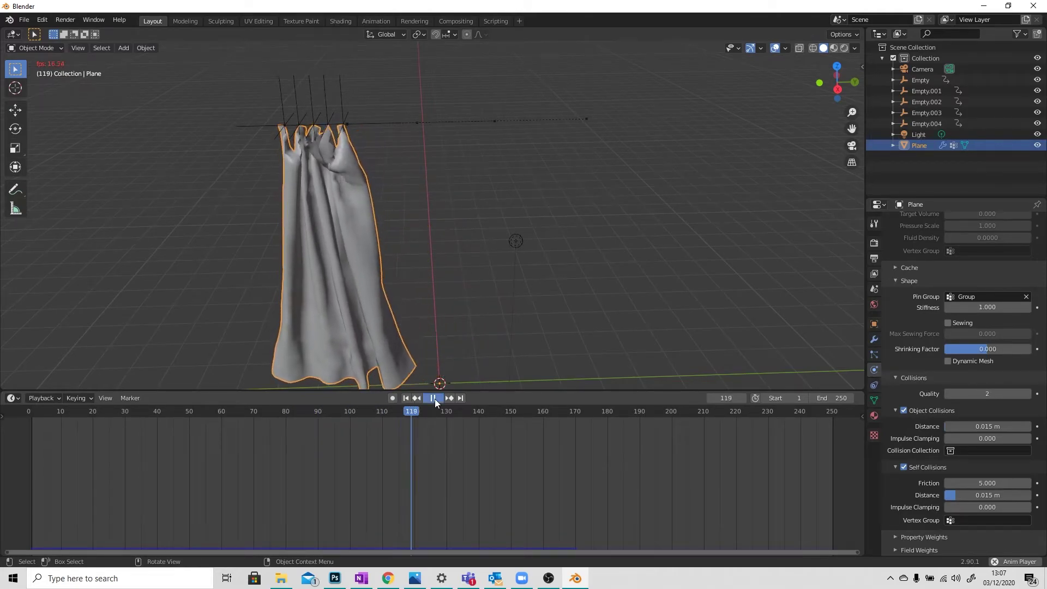
left_click(434, 398)
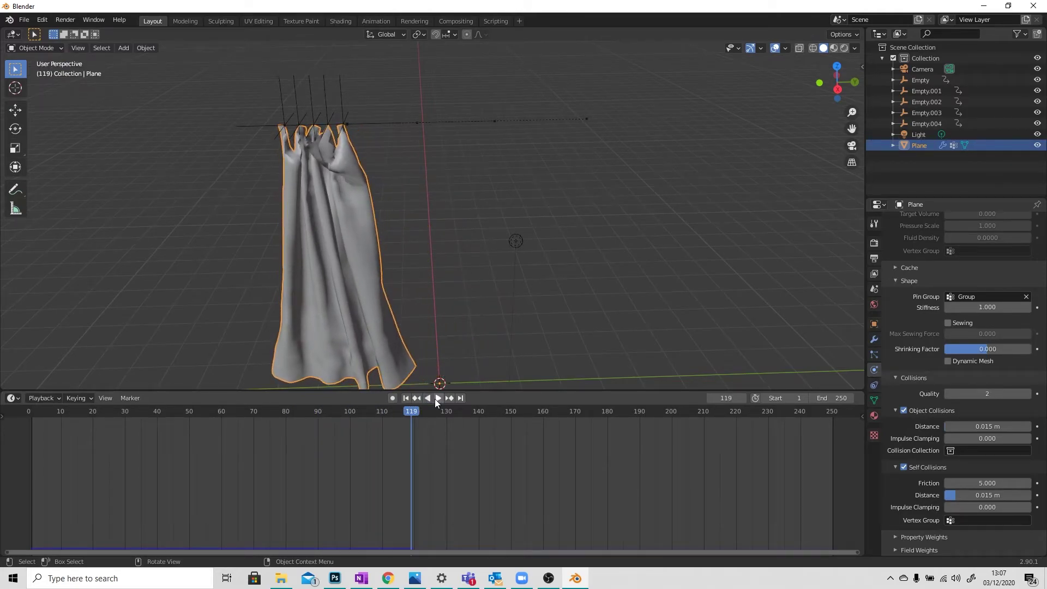
Add a Subdivision Surface modifier to the plane, and replay the simulation from frame 1 before rewinding it.
left_click(874, 339)
left_click(906, 220)
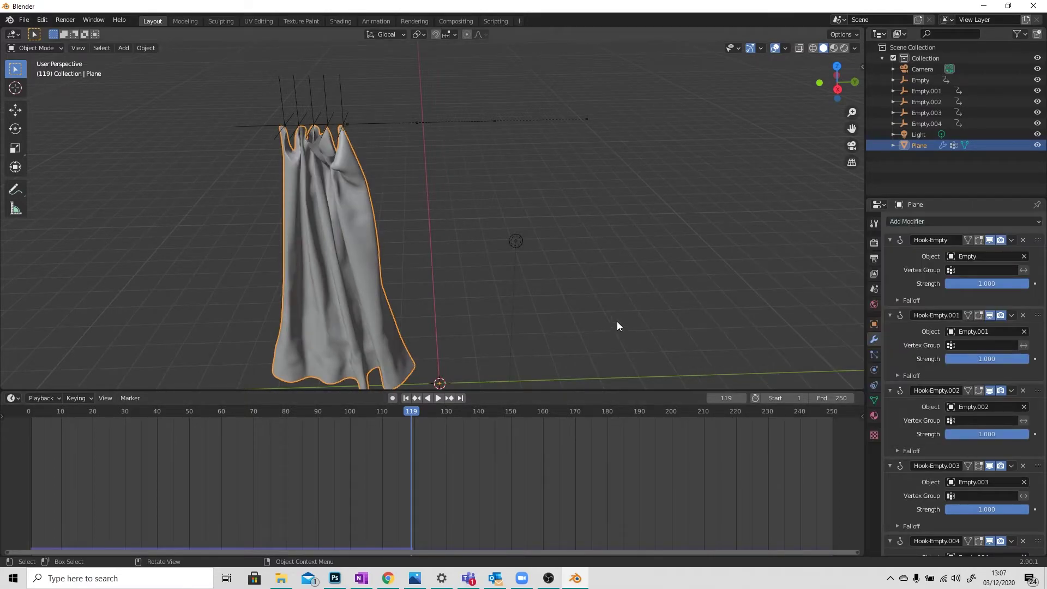
left_click(405, 398)
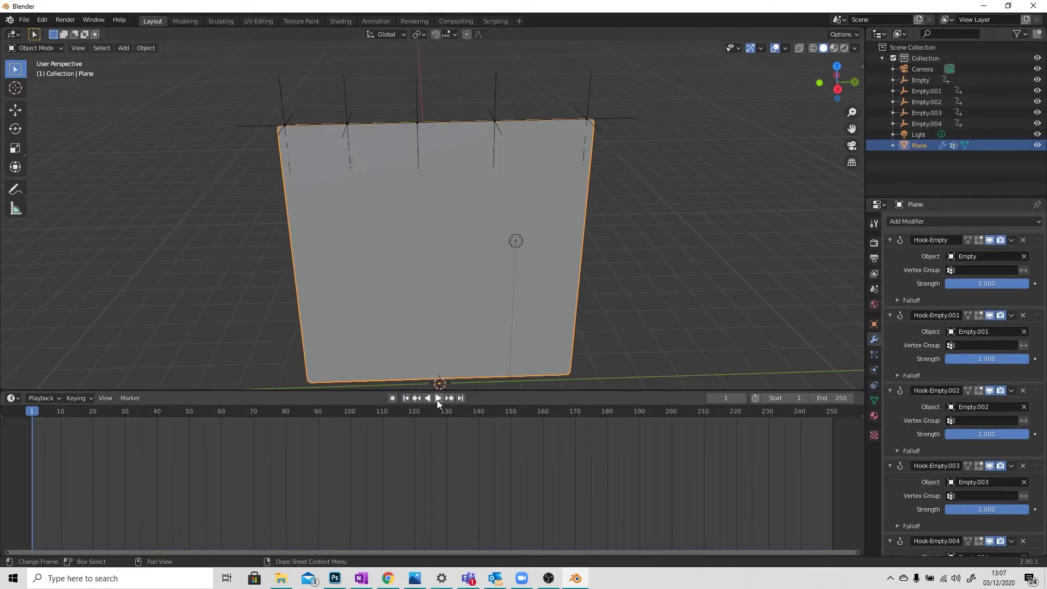
left_click(437, 400)
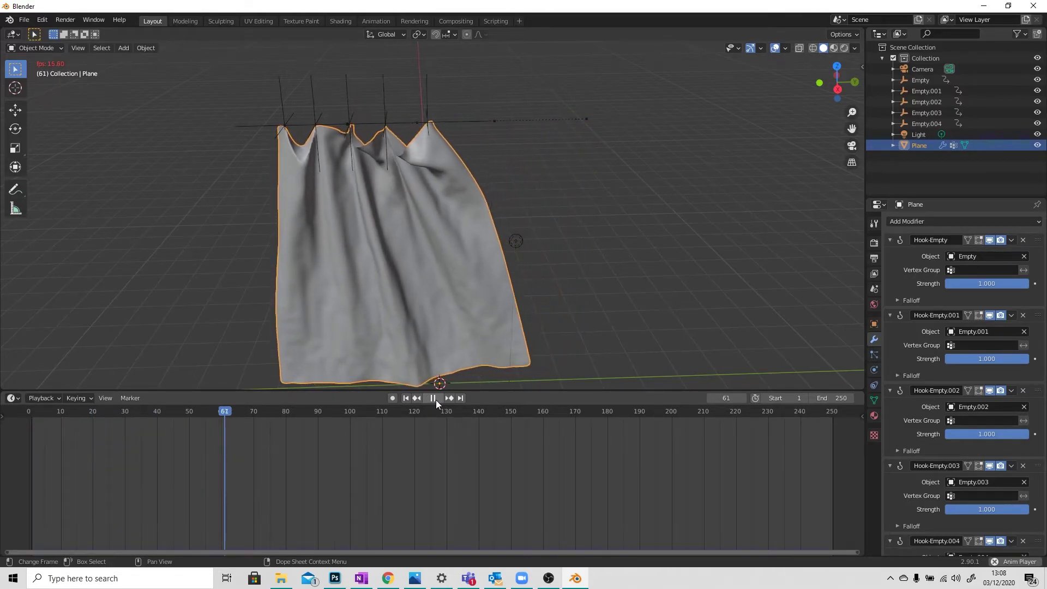
left_click(436, 400)
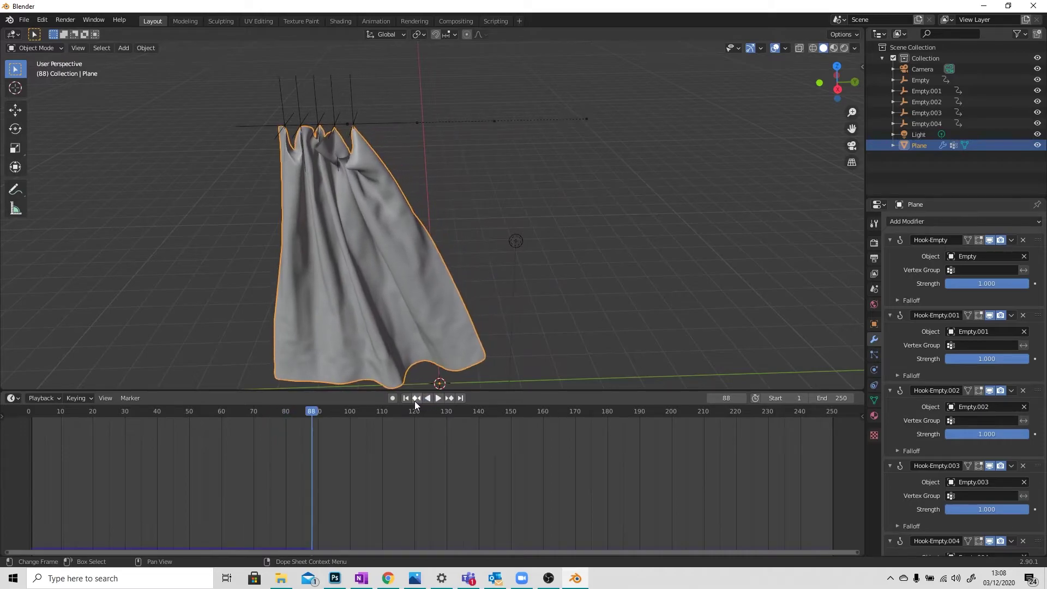
left_click(406, 398)
Apply the plane's Subdivision modifier to its mesh.
scroll(986, 339, "down", 6)
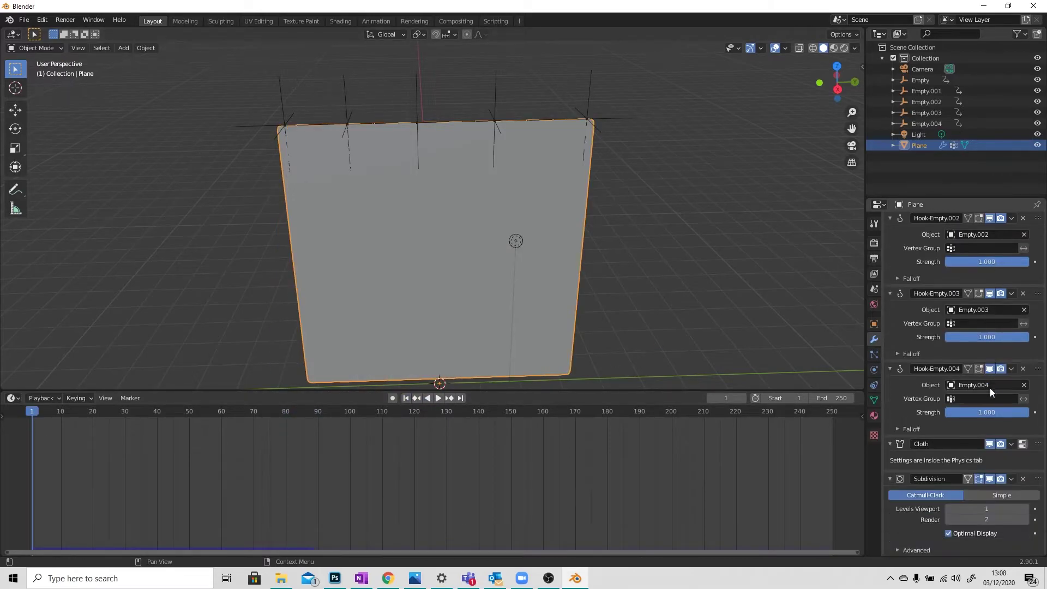
left_click(1011, 478)
left_click(994, 493)
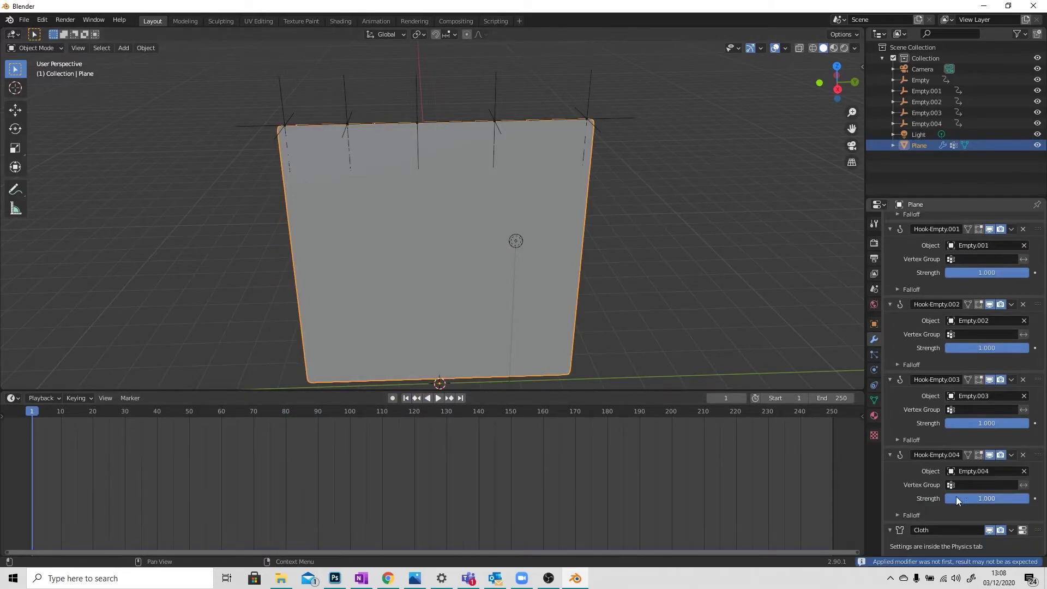
Run the cloth simulation on the denser mesh, replay it from frame 1, and pause at frame 137 with the curtain gathered.
left_click(438, 398)
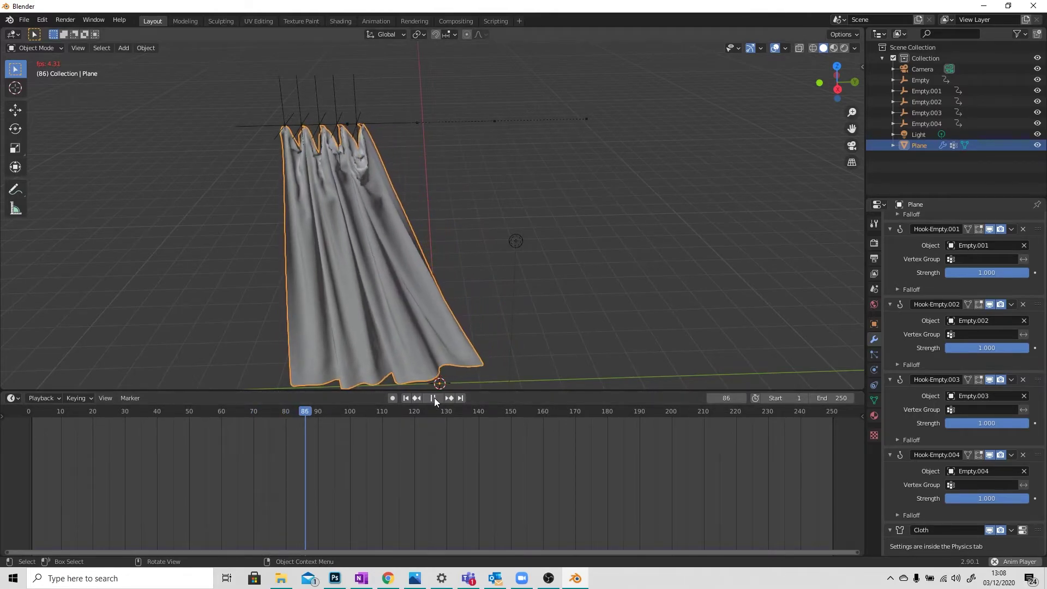
left_click(431, 401)
left_click(405, 399)
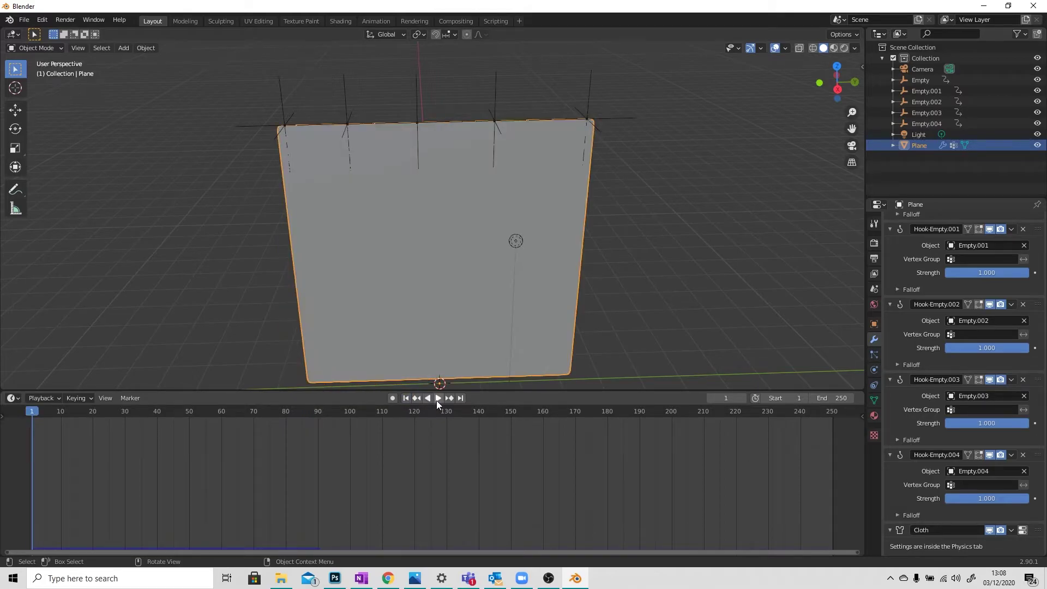
left_click(437, 400)
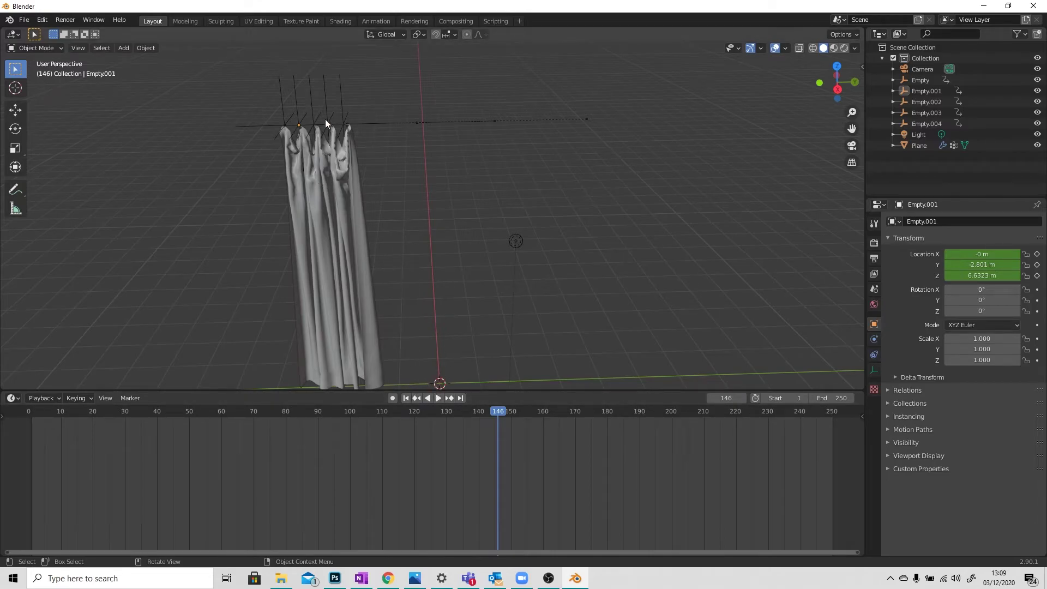
left_click(405, 398)
left_click(437, 398)
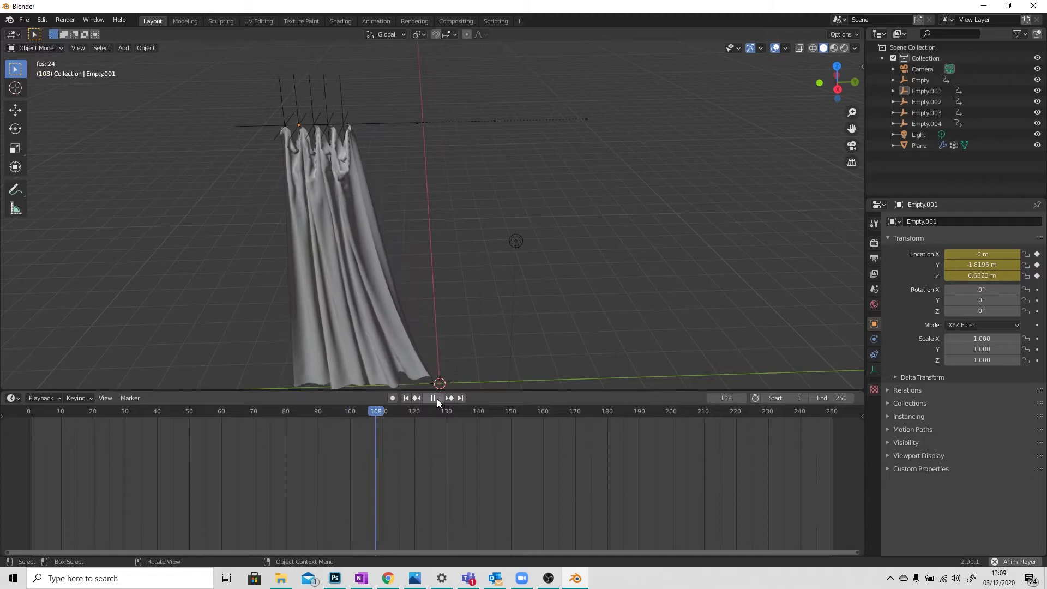
left_click(436, 398)
Remove all five Hook modifiers from the curtain plane and apply its Cloth modifier at frame 137.
middle_click_drag(399, 282, 443, 227)
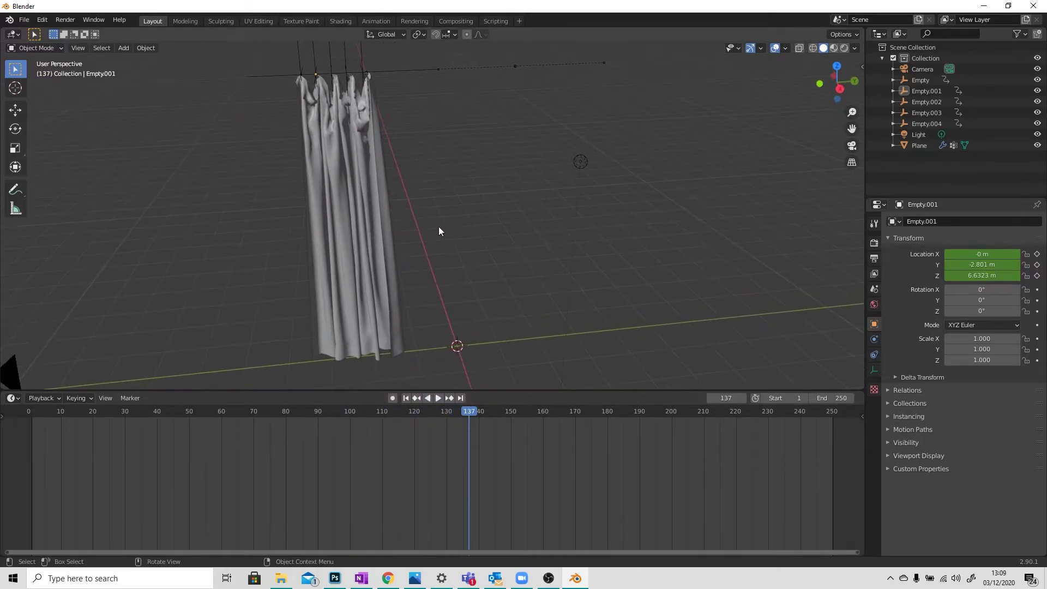
left_click(354, 219)
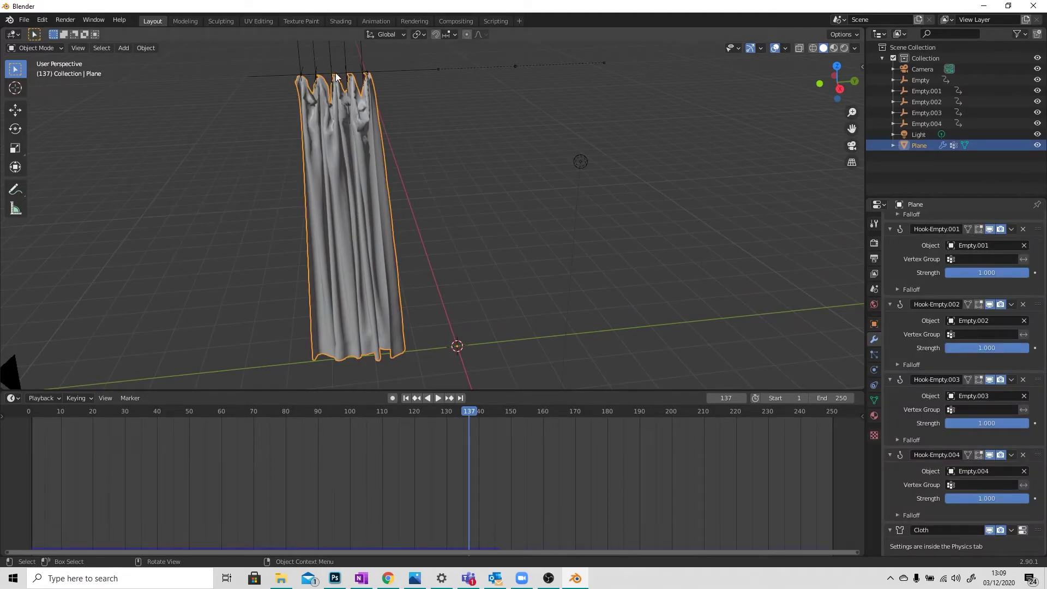
left_click(1022, 229)
left_click(1023, 229)
left_click(1024, 245)
left_click(1023, 241)
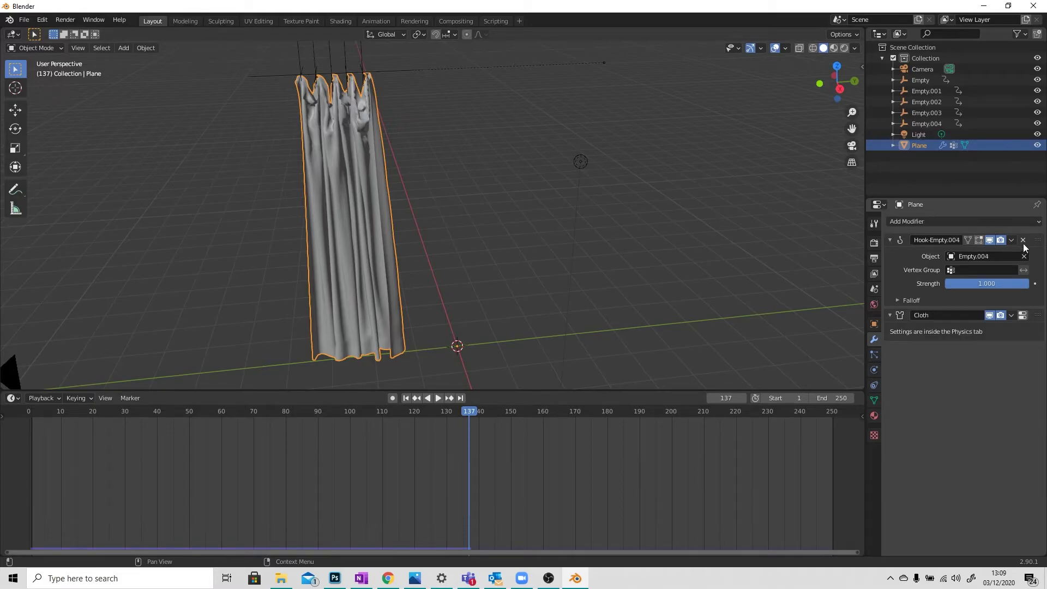
left_click(1023, 241)
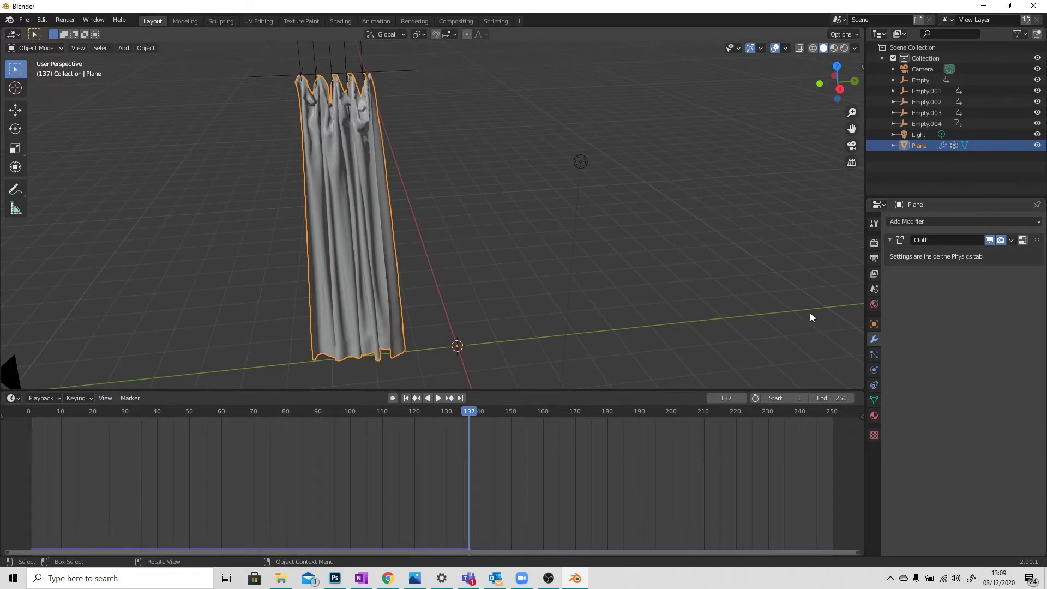
left_click(1012, 240)
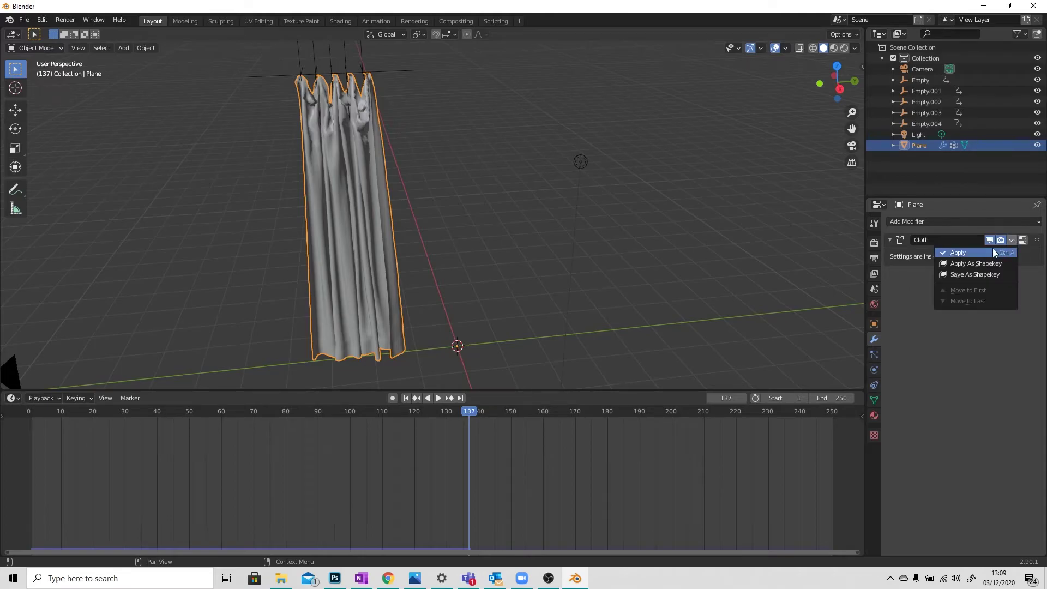
left_click(992, 248)
Delete the five hook empties above the curtain.
left_click_drag(268, 53, 399, 57)
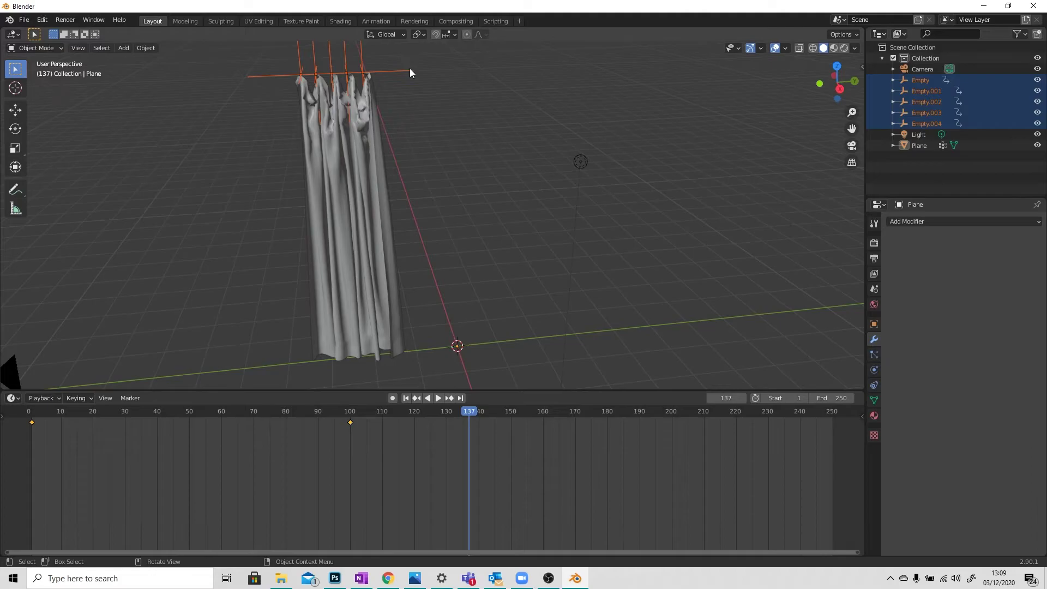
key("Delete")
middle_click_drag(404, 86, 542, 182)
Try rotating and moving the static curtain mesh, cancelling both transforms.
left_click(406, 162)
key("r")
right_click(604, 188)
key("g")
right_click(577, 188)
middle_click_drag(576, 191, 477, 209)
middle_click_drag(435, 182, 469, 174)
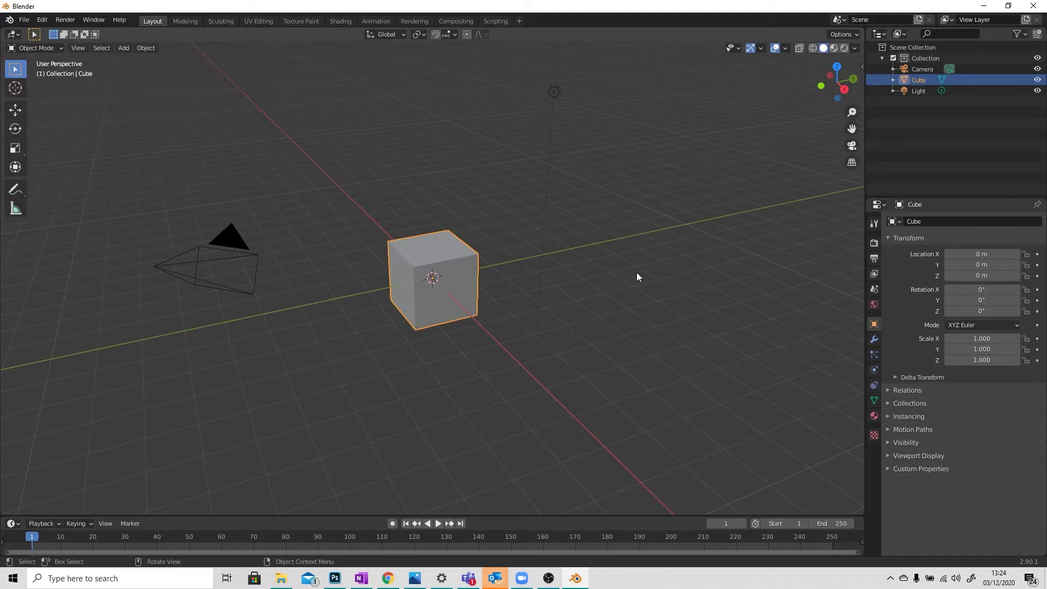
Scale the new scene's default cube up uniformly to about 2.616.
scroll(460, 302, "up", 5)
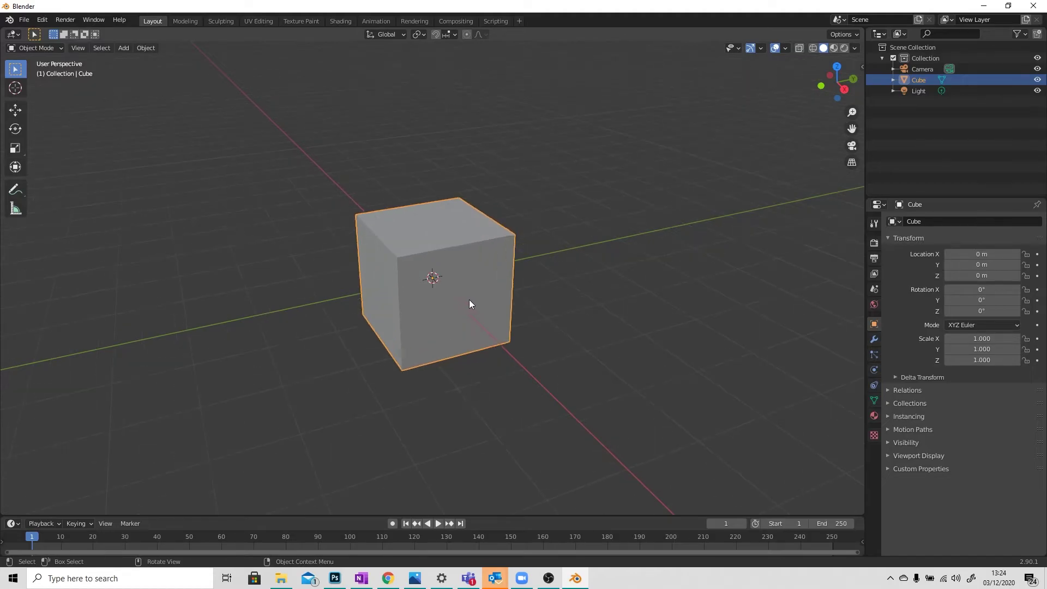
scroll(487, 327, "down", 5)
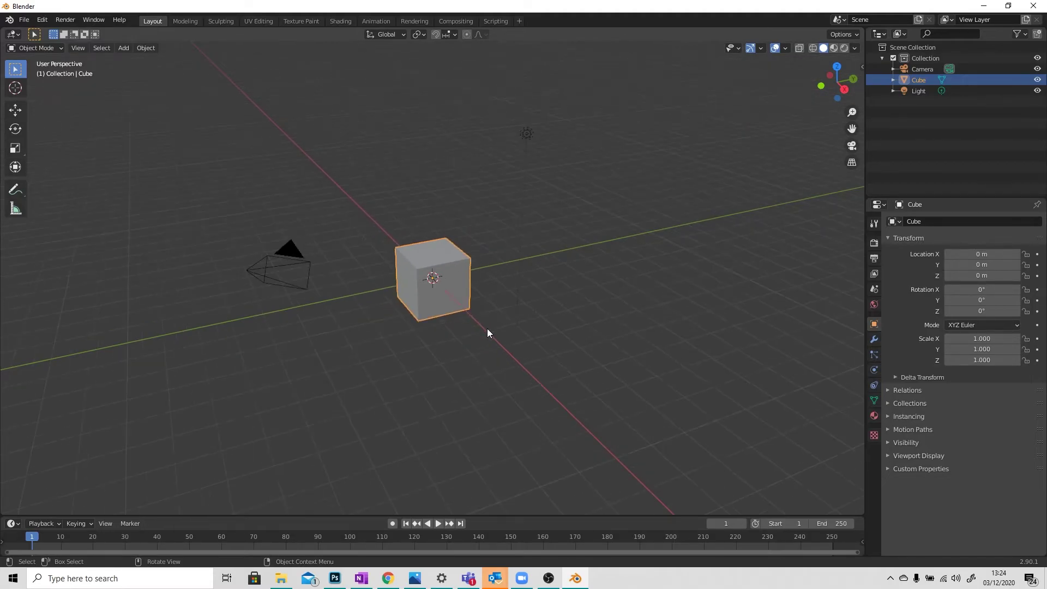
key("s")
left_click(631, 315)
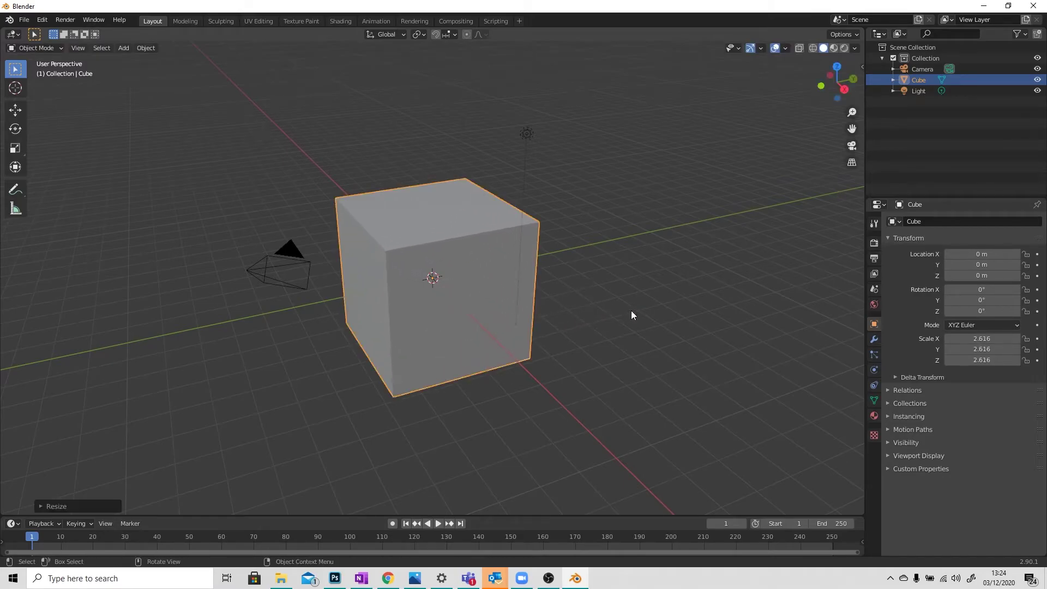
Flatten the cube along Z to a scale of about 0.055 and apply its scale.
key("s")
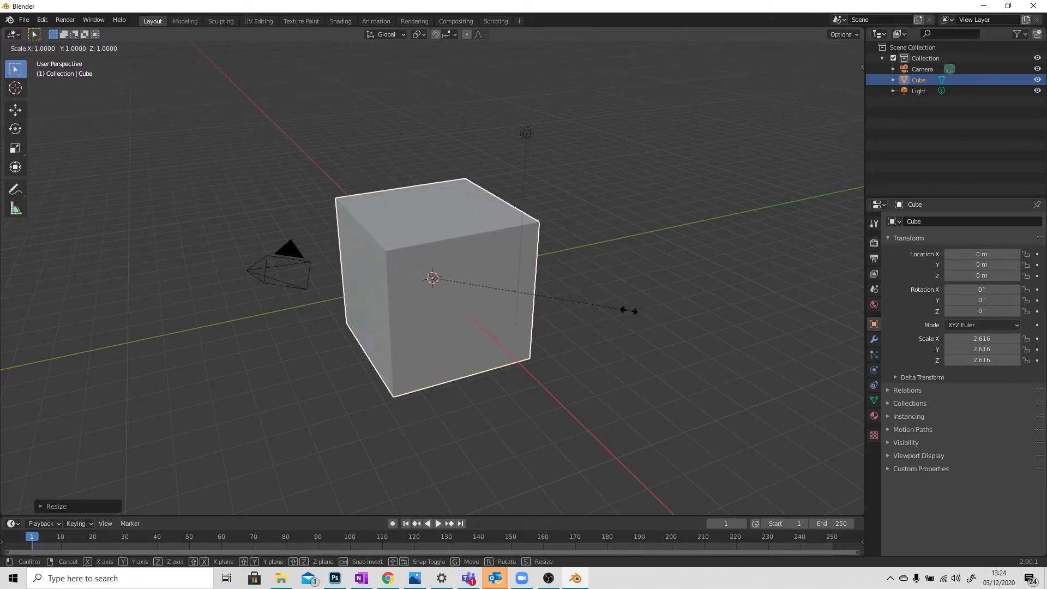
key("z")
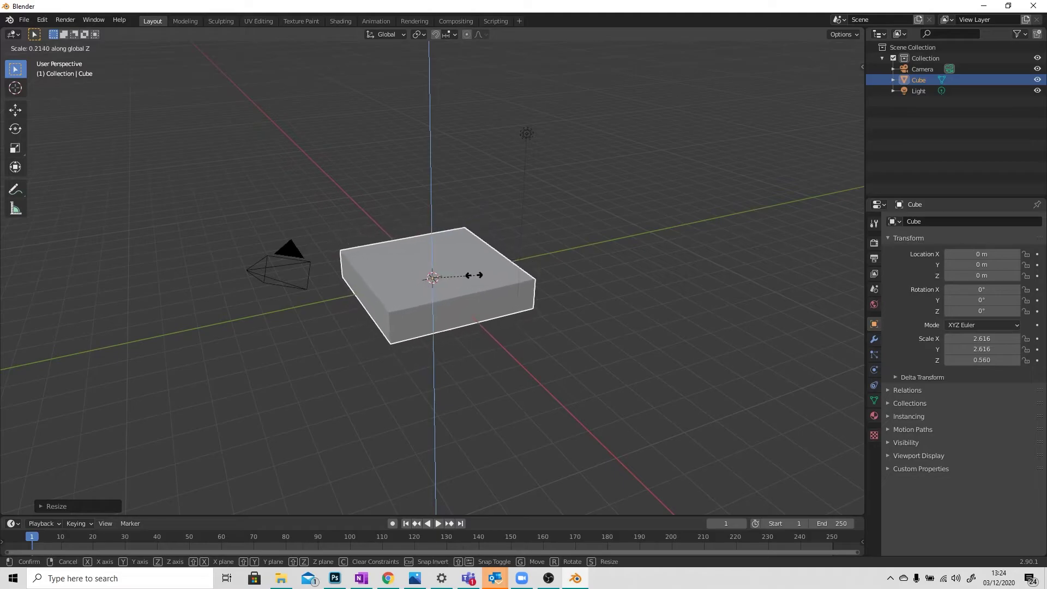
left_click(434, 274)
scroll(413, 308, "up", 3)
middle_click_drag(414, 307, 411, 301)
scroll(412, 304, "up", 2)
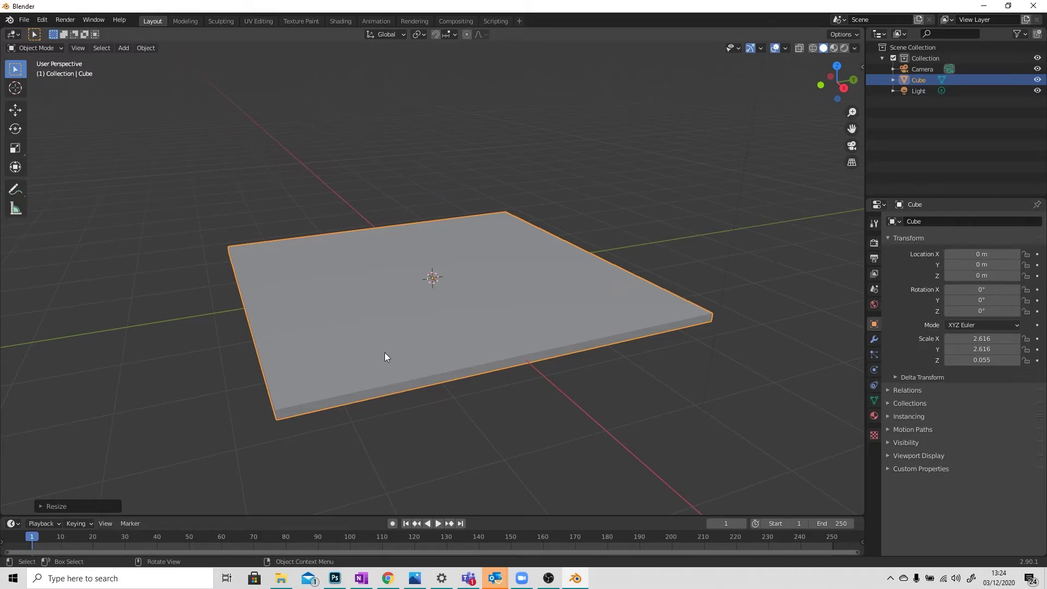
key("ctrl+a")
left_click(430, 388)
Subdivide the slab in Edit Mode into a dense grid with 50 loop cuts in each horizontal direction.
left_click(40, 49)
left_click(35, 74)
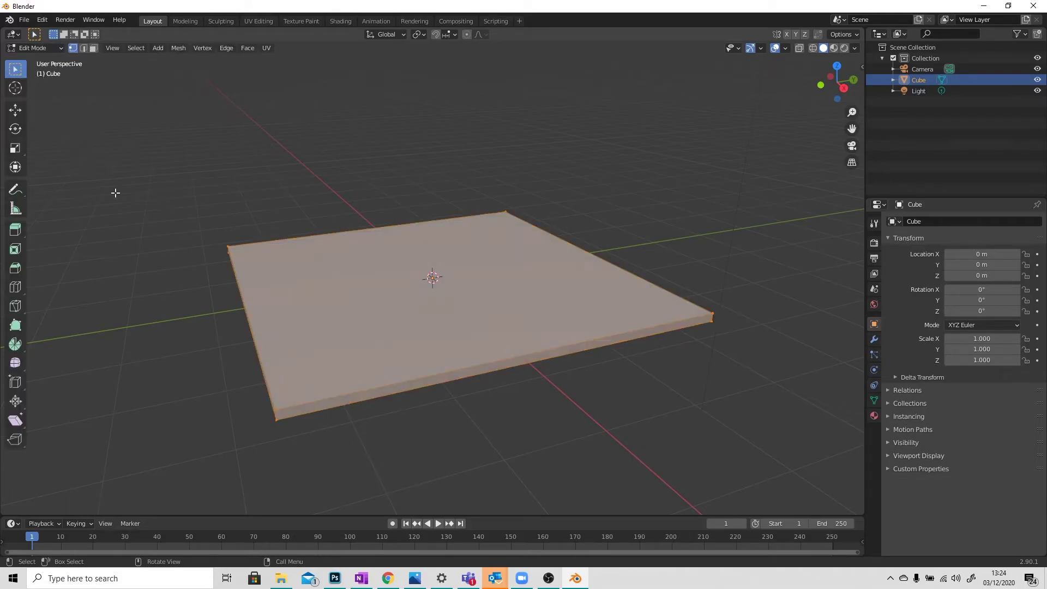
left_click(15, 287)
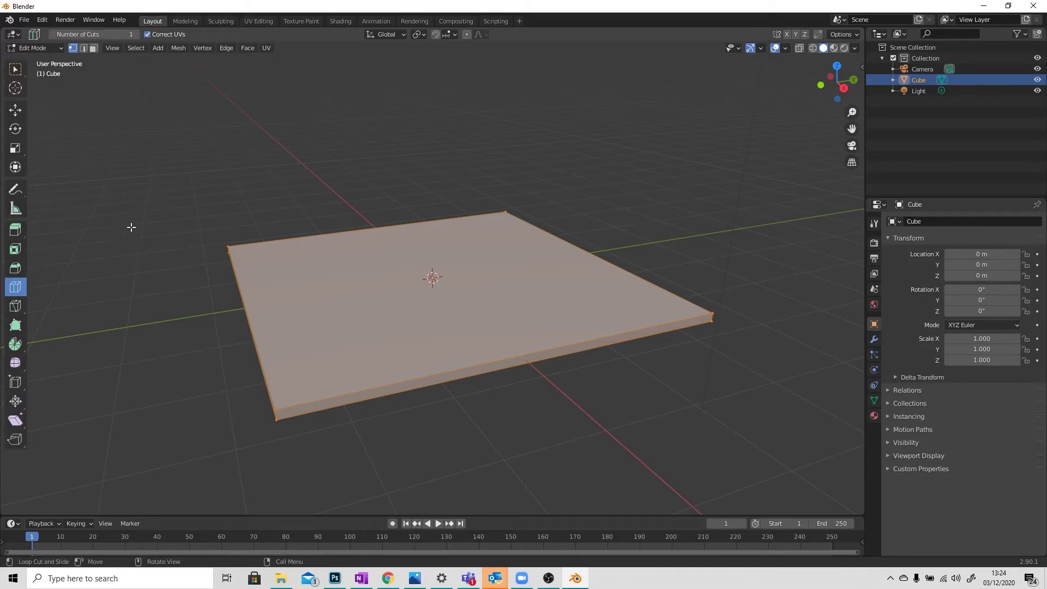
left_click(123, 35)
type("20")
key("Return")
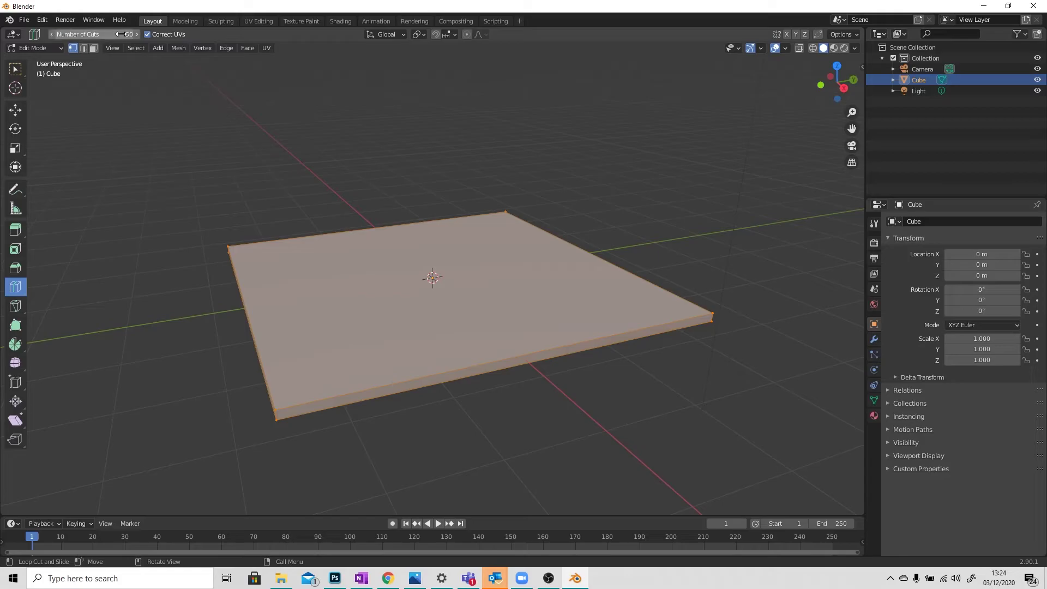
left_click(385, 235)
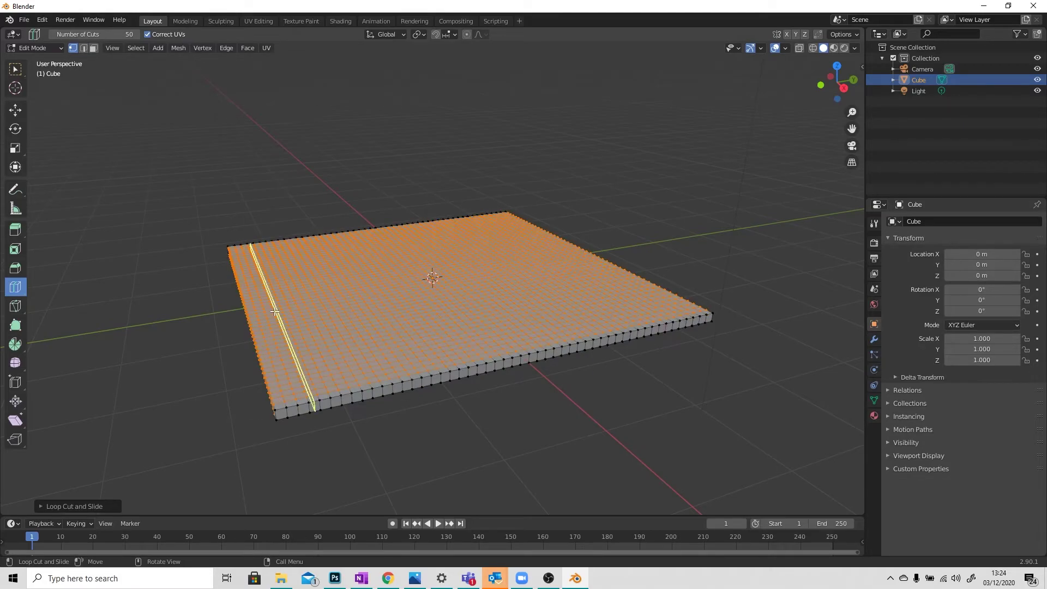
left_click(274, 308)
Add a single loop cut around the middle of the slab's thin side faces and return to Object Mode.
left_click_drag(128, 34, 68, 34)
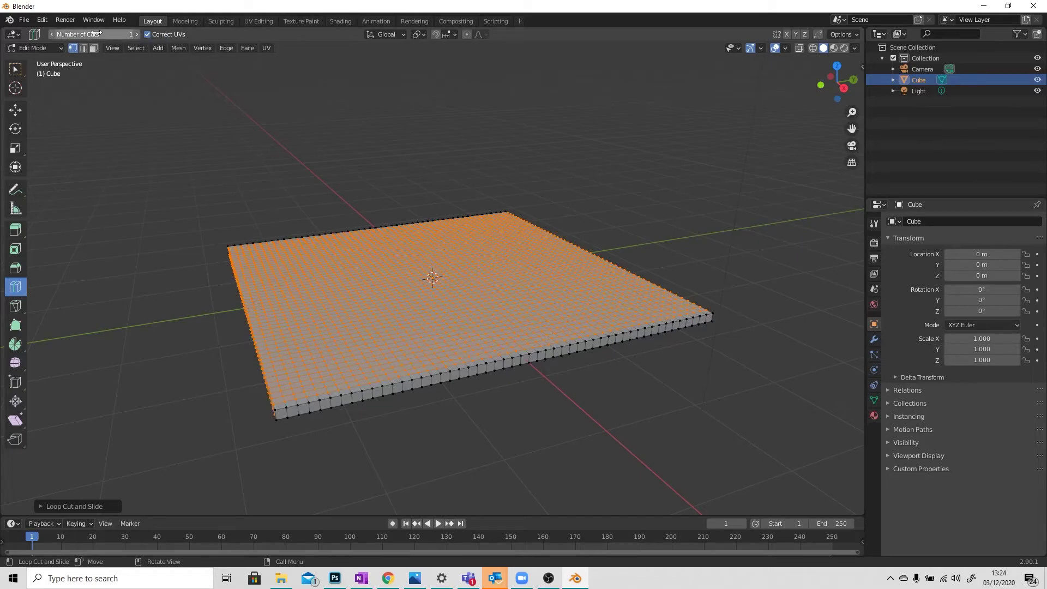
left_click(276, 413)
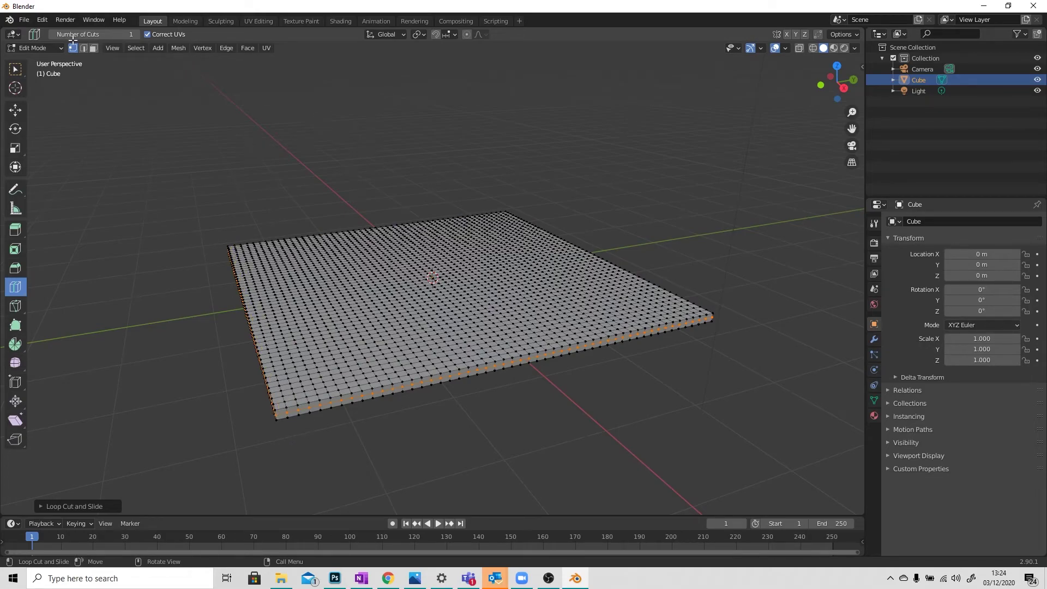
left_click(34, 48)
left_click(34, 60)
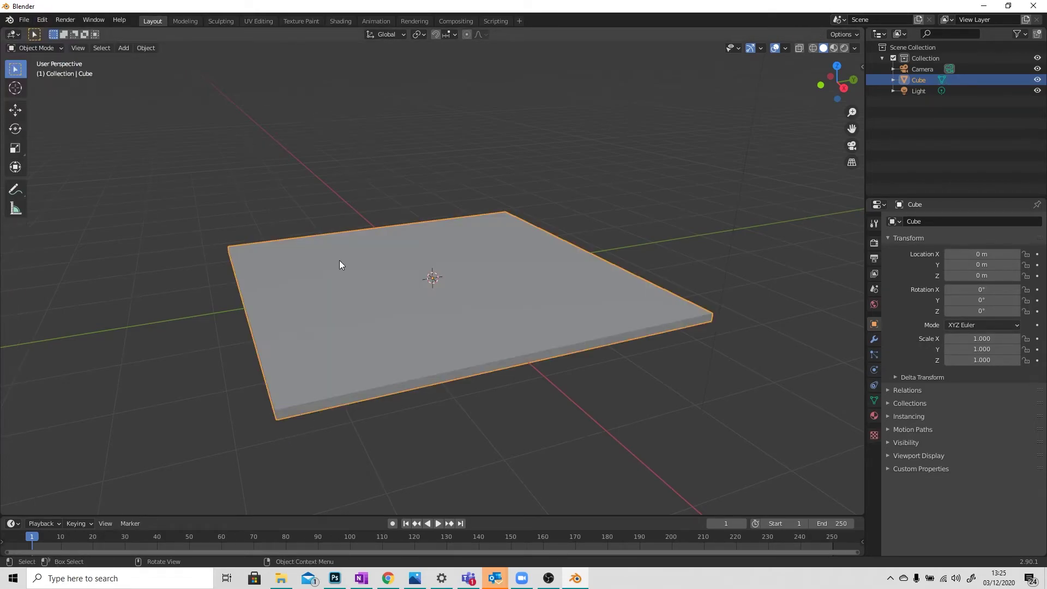
Add Cloth physics to the slab with the Silk preset.
left_click(874, 370)
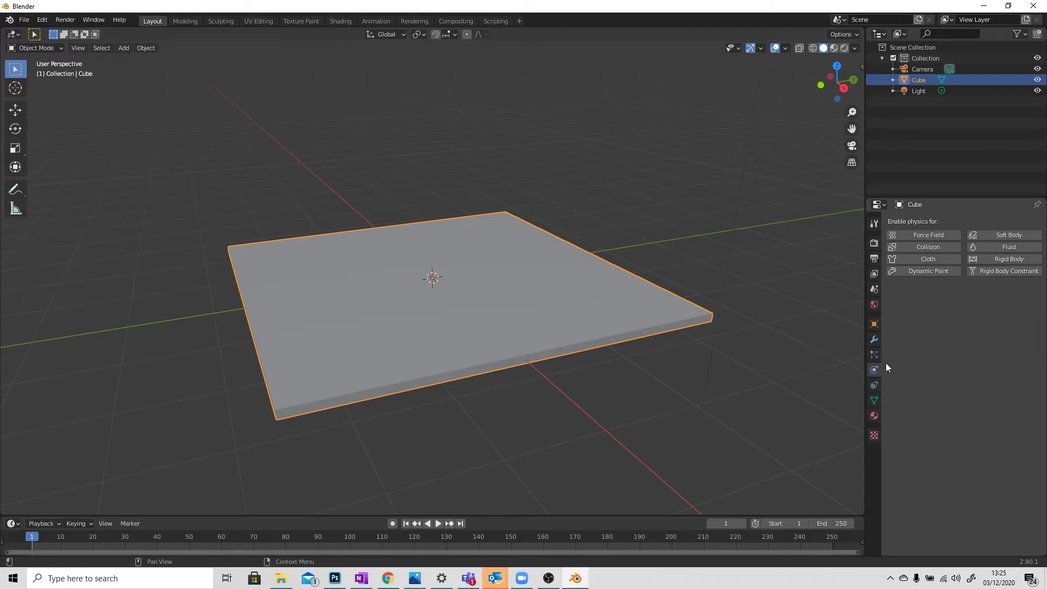
left_click(930, 257)
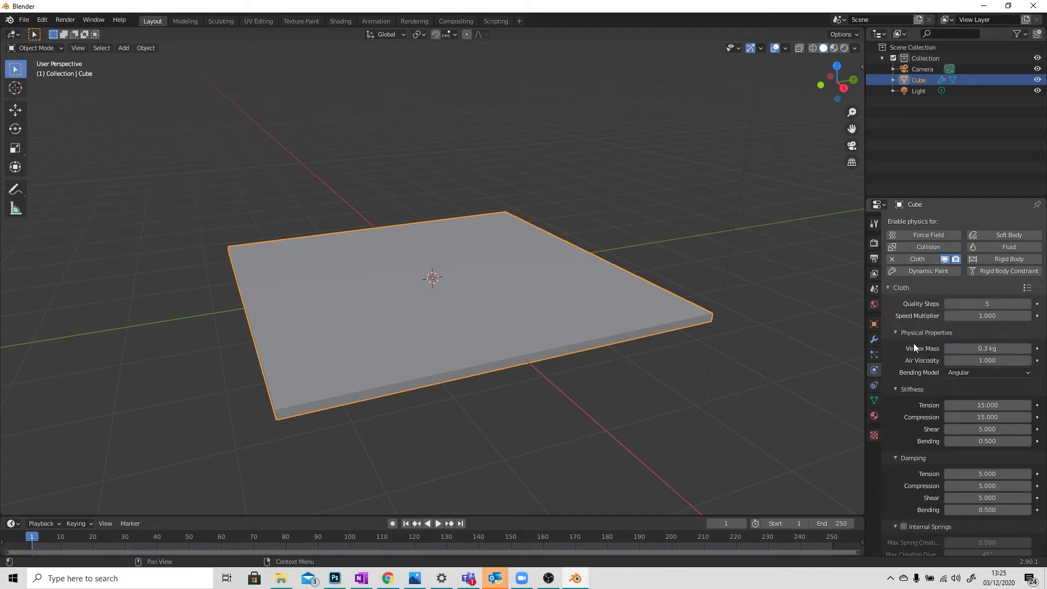
left_click(1026, 288)
left_click(966, 246)
Enable Self Collisions for the slab's cloth and set the collision quality to 4.
scroll(909, 329, "down", 10)
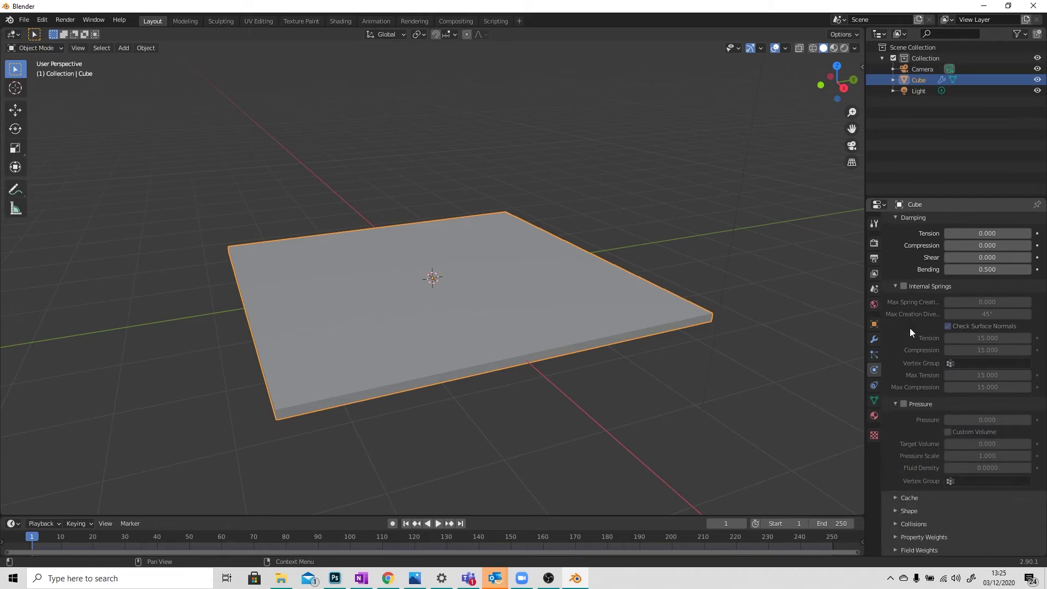
left_click(909, 510)
scroll(908, 510, "down", 4)
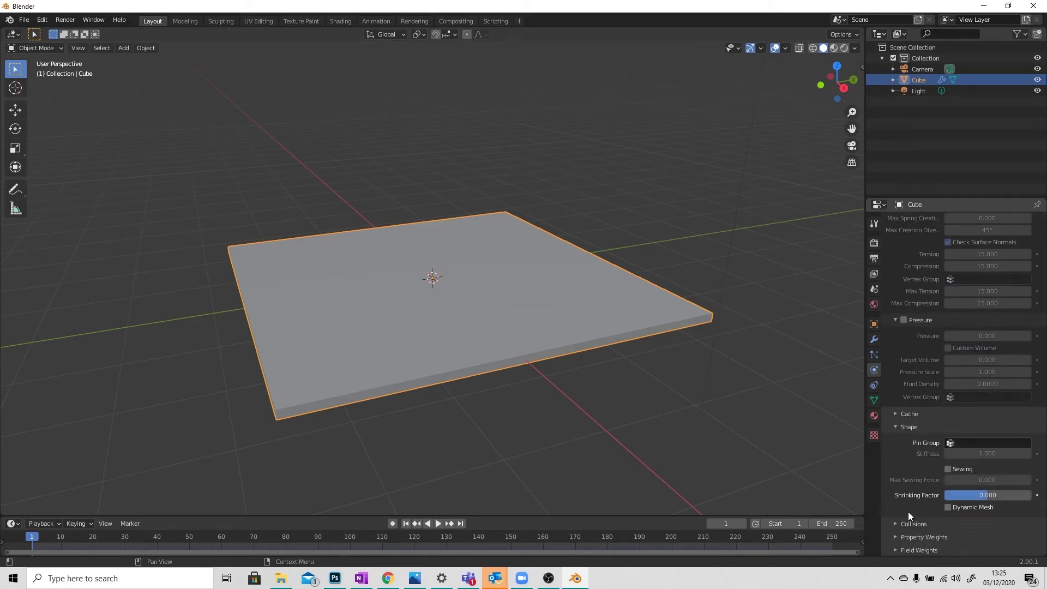
left_click(902, 427)
left_click(909, 523)
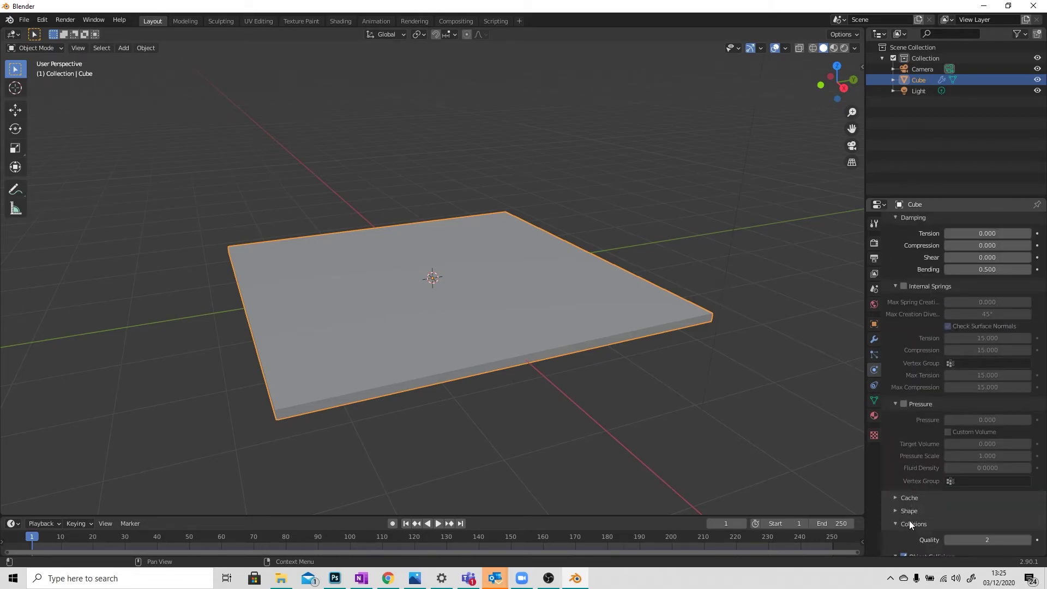
scroll(909, 521, "down", 7)
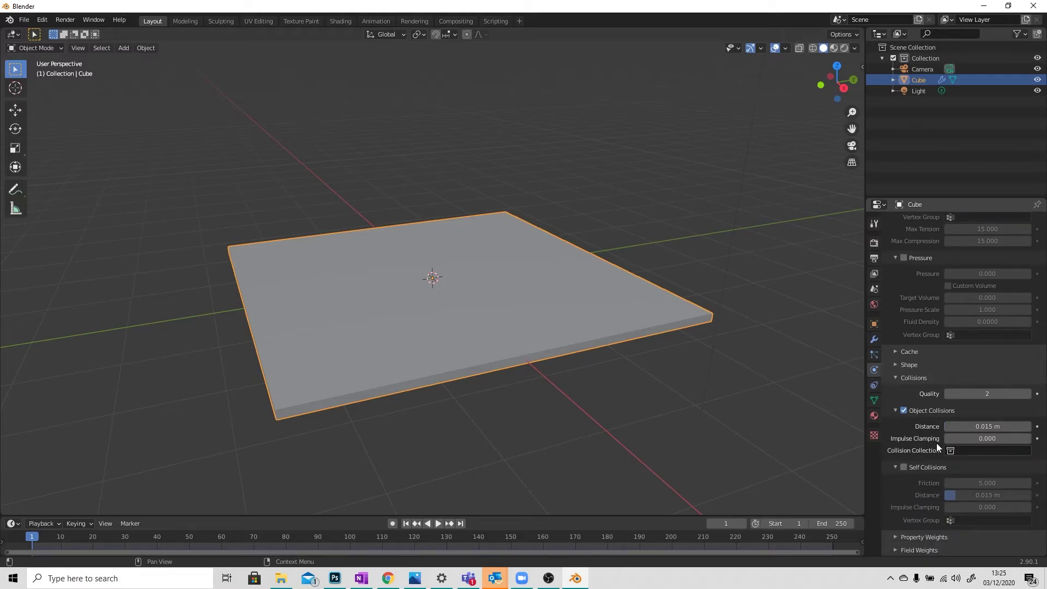
left_click(905, 467)
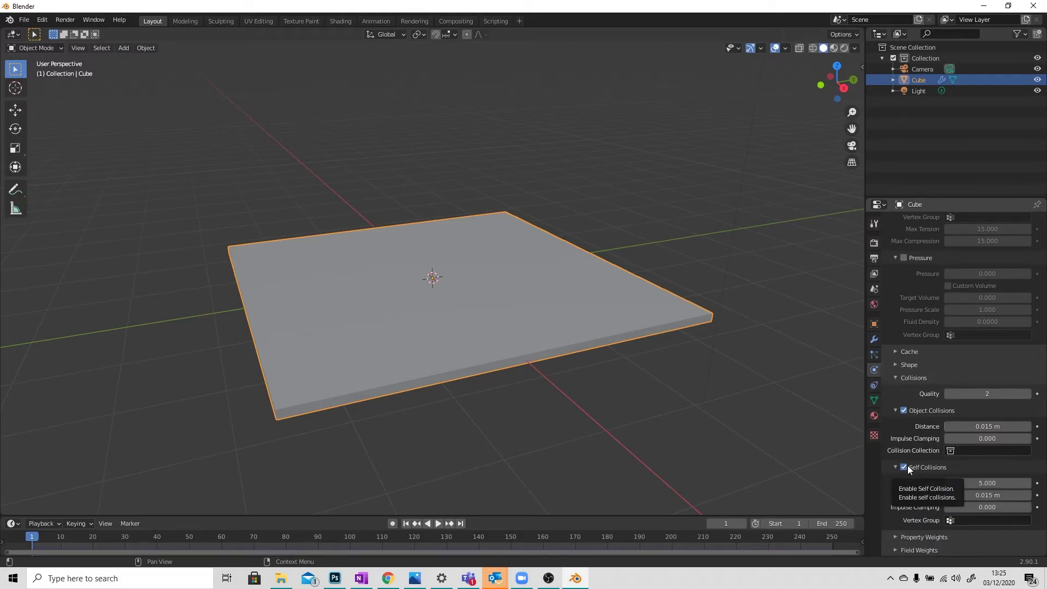
left_click(1028, 394)
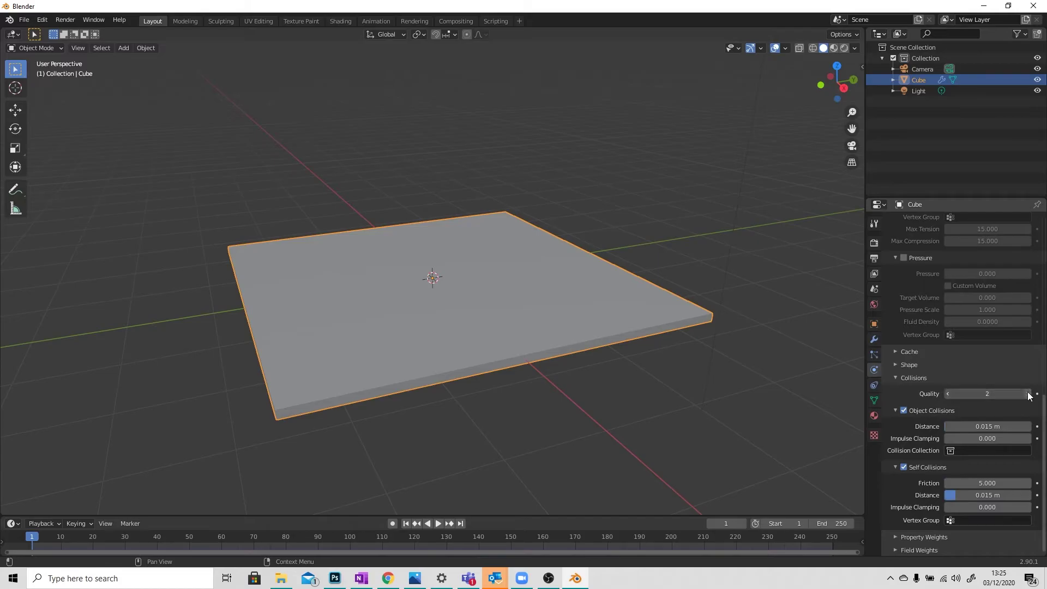
left_click(1028, 394)
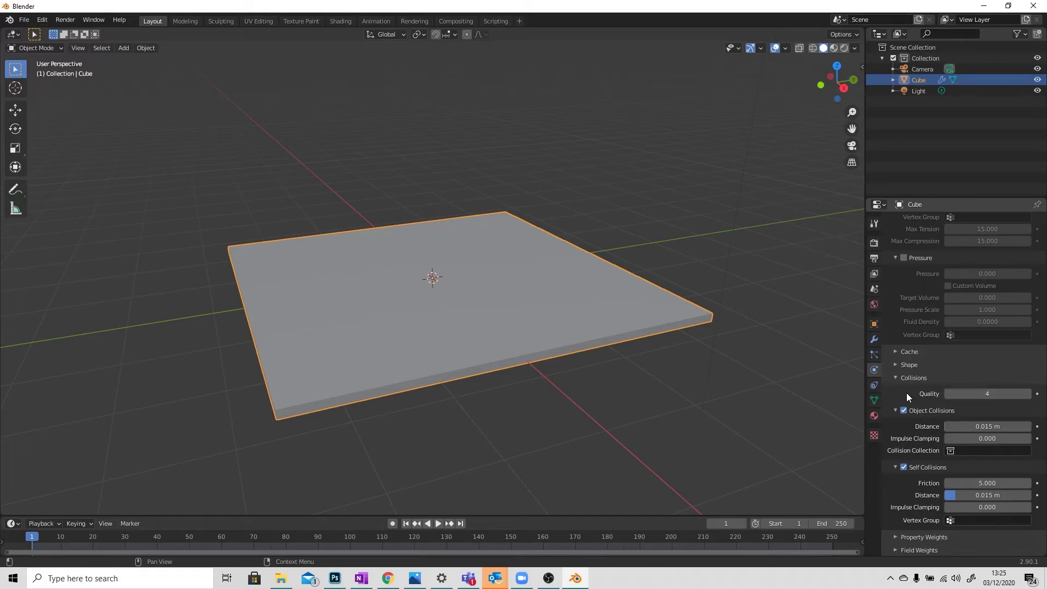
Set the Gravity field weight of the slab's cloth to 0.
left_click(897, 550)
scroll(900, 542, "down", 8)
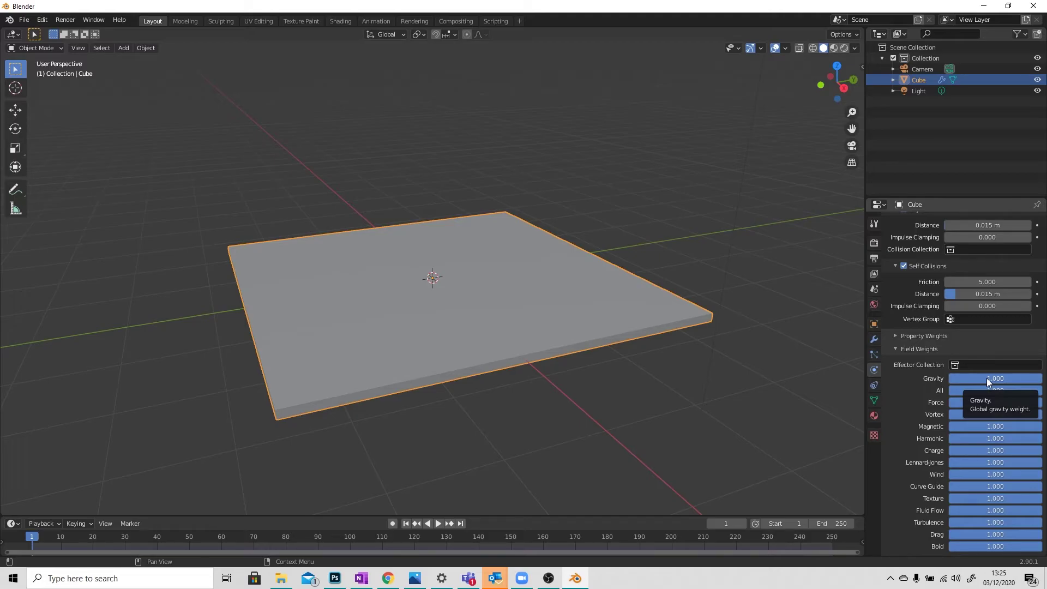
left_click_drag(987, 378, 888, 379)
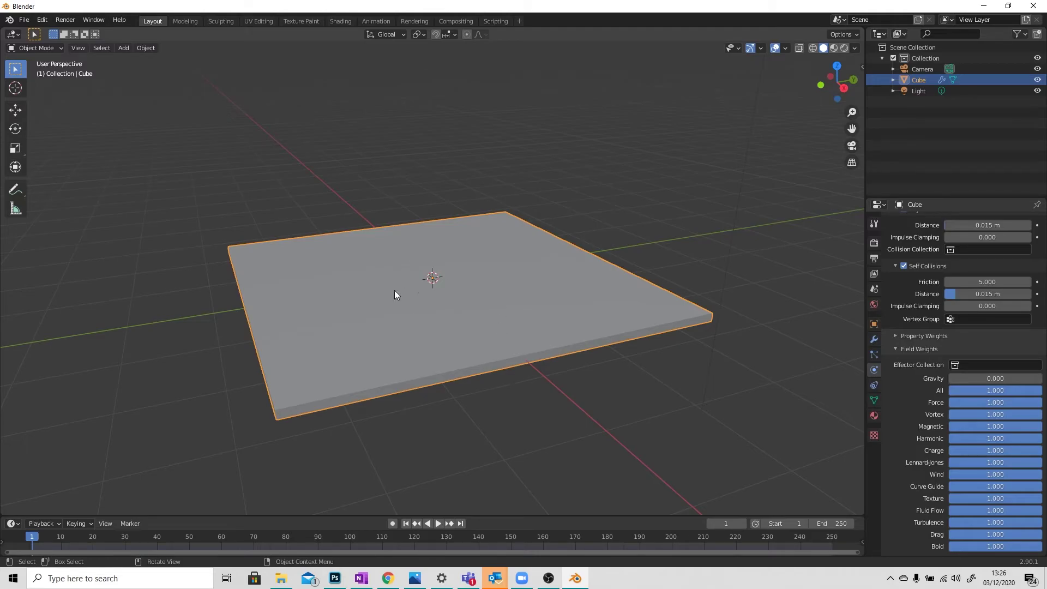
Add a Force force field at the slab's centre and set its strength to 200.
key("shift+a")
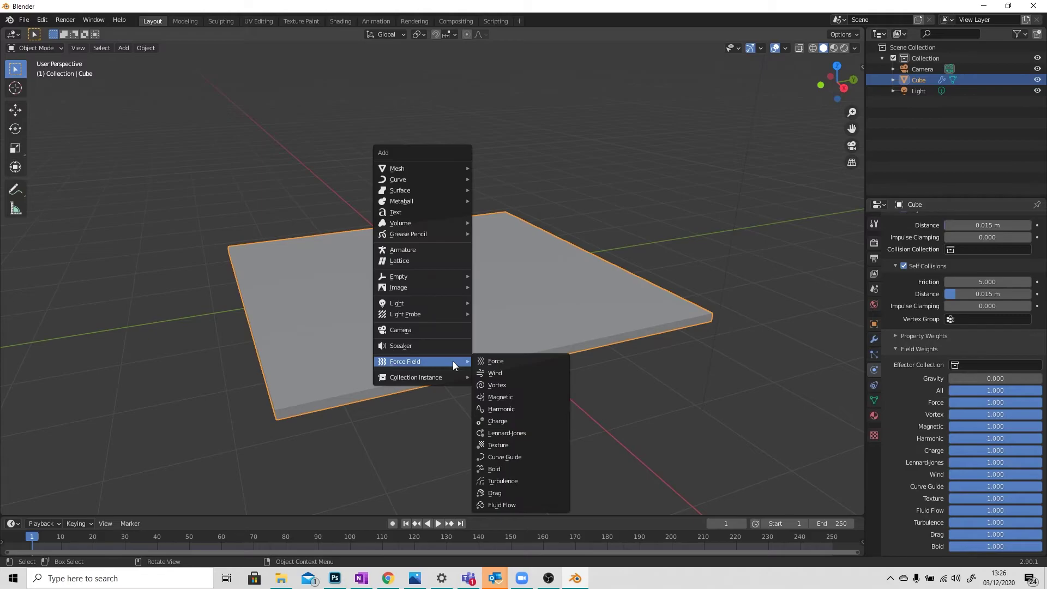
mouse_move(413, 366)
left_click(493, 361)
middle_click_drag(474, 369, 434, 198)
middle_click_drag(518, 361, 467, 355)
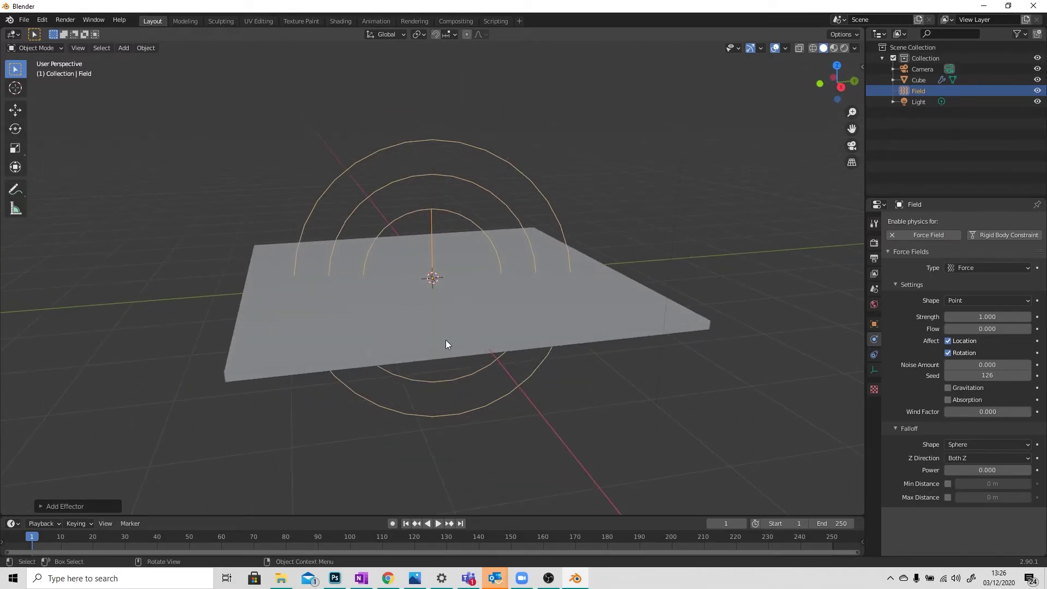
left_click(978, 317)
type("200")
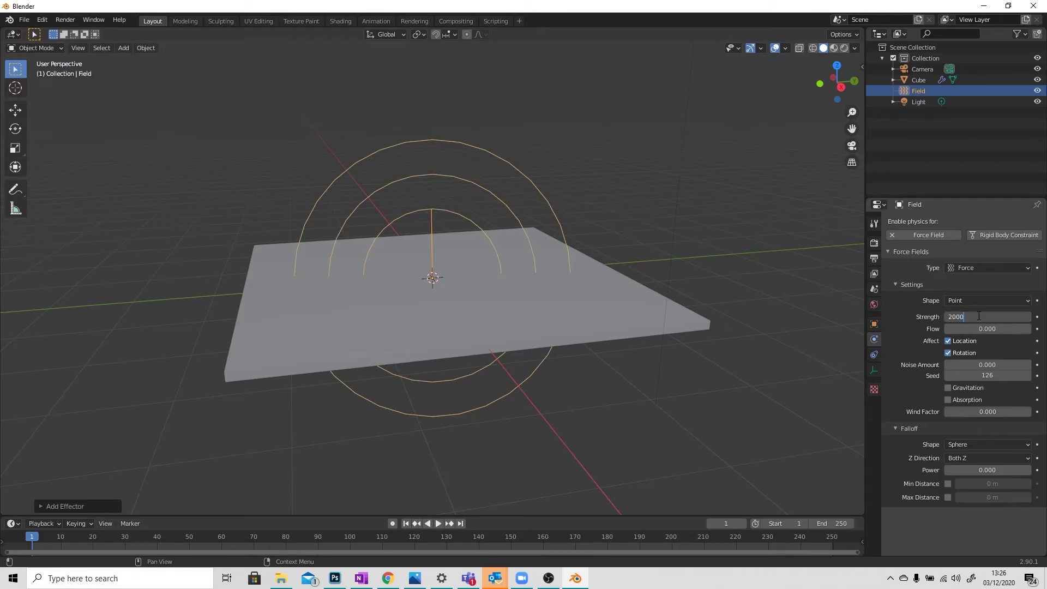
key("Return")
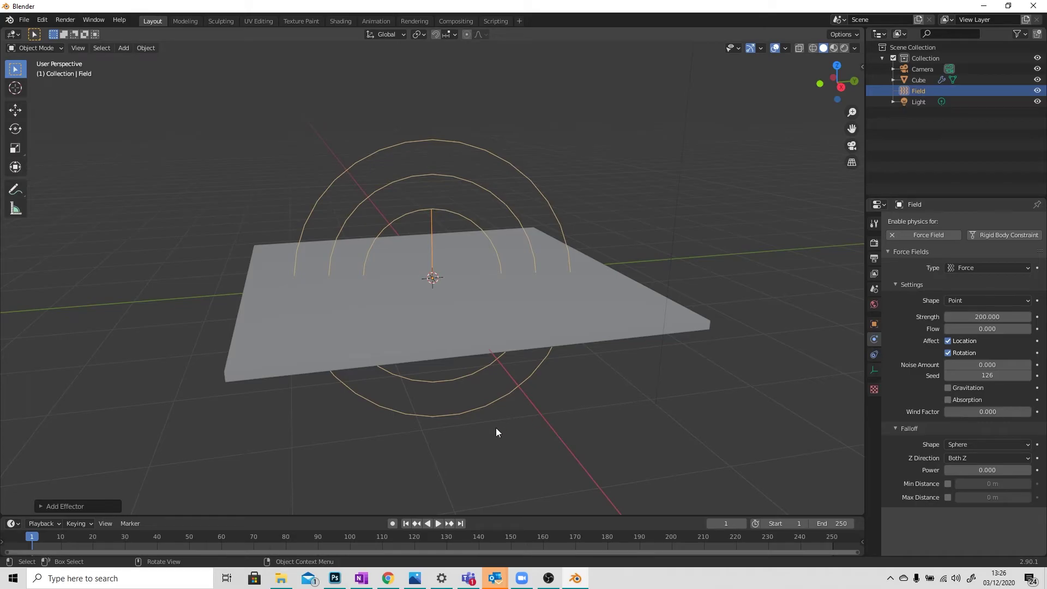
Run the cloth simulation, replay it from frame 1, and pause at frame 78 with the slab inflated into a cushion.
left_click(438, 523)
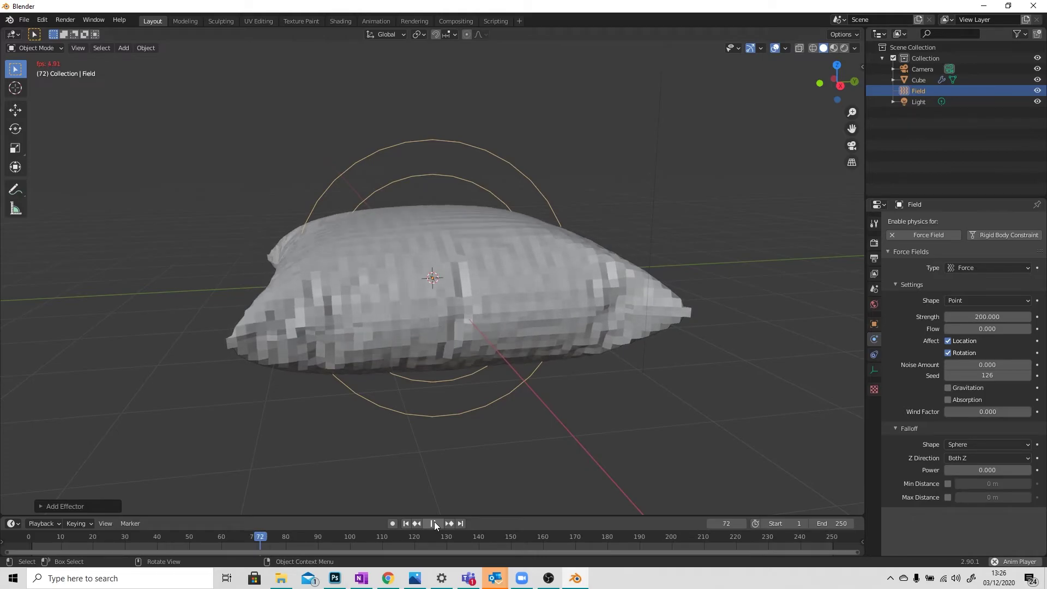
left_click(434, 524)
middle_click_drag(388, 417, 221, 416)
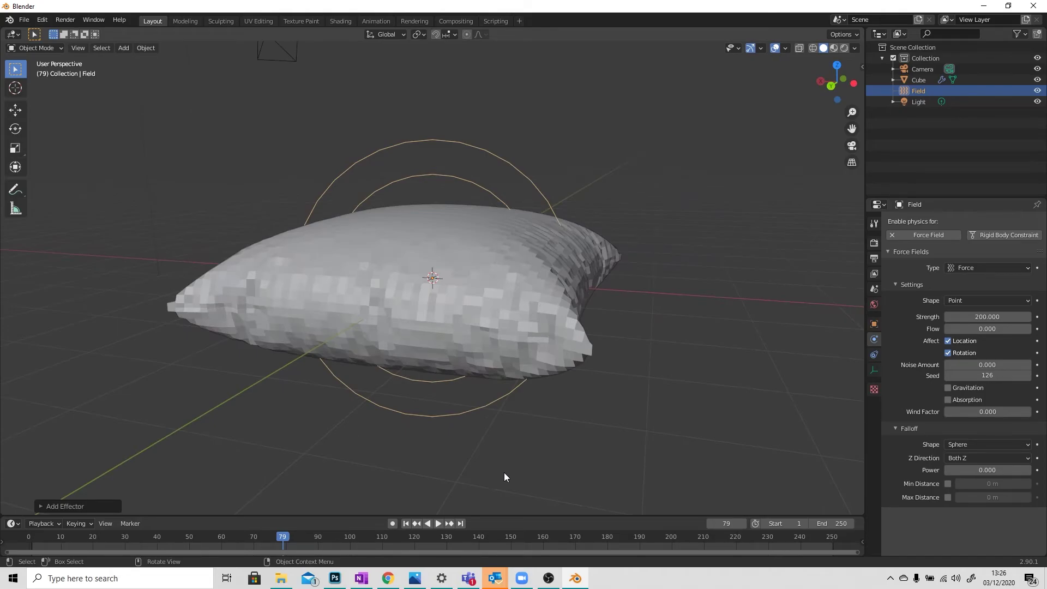
left_click(410, 527)
left_click(440, 527)
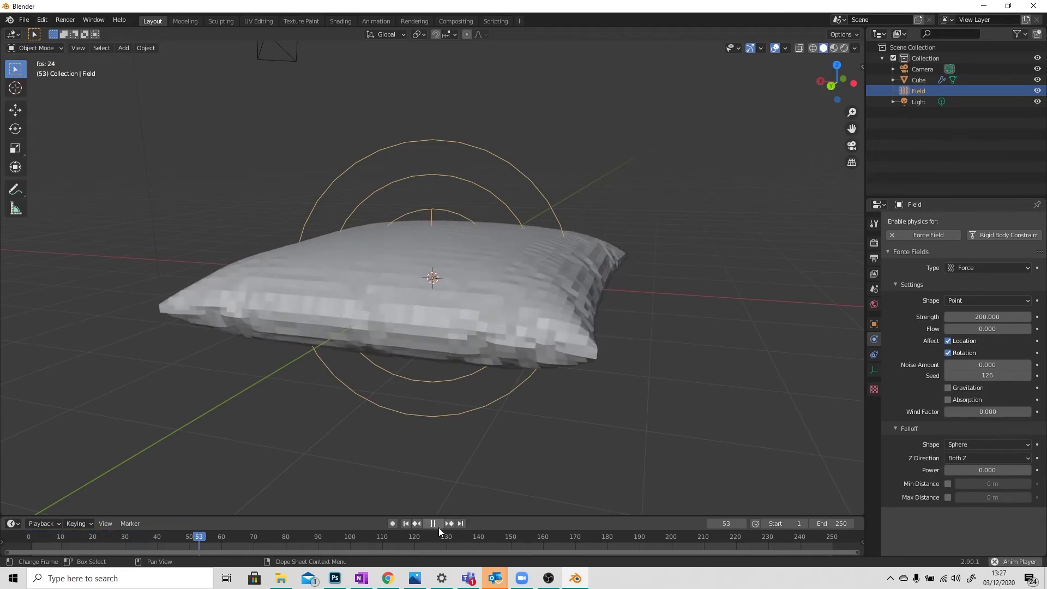
left_click(438, 528)
middle_click_drag(477, 473, 333, 482)
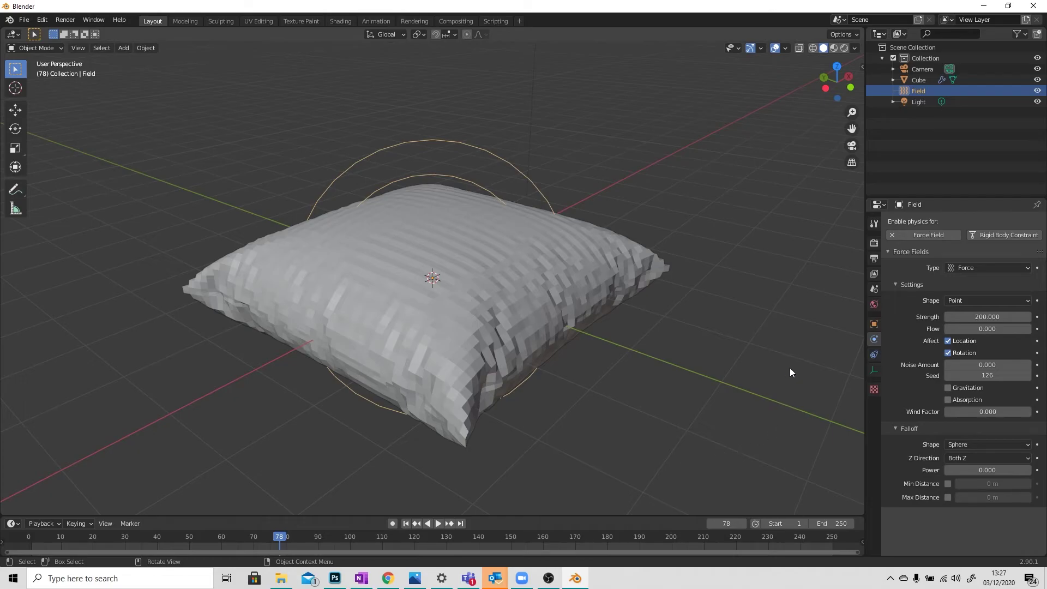
Try a Subdivision Surface modifier on the cushion and remove it.
left_click(537, 309)
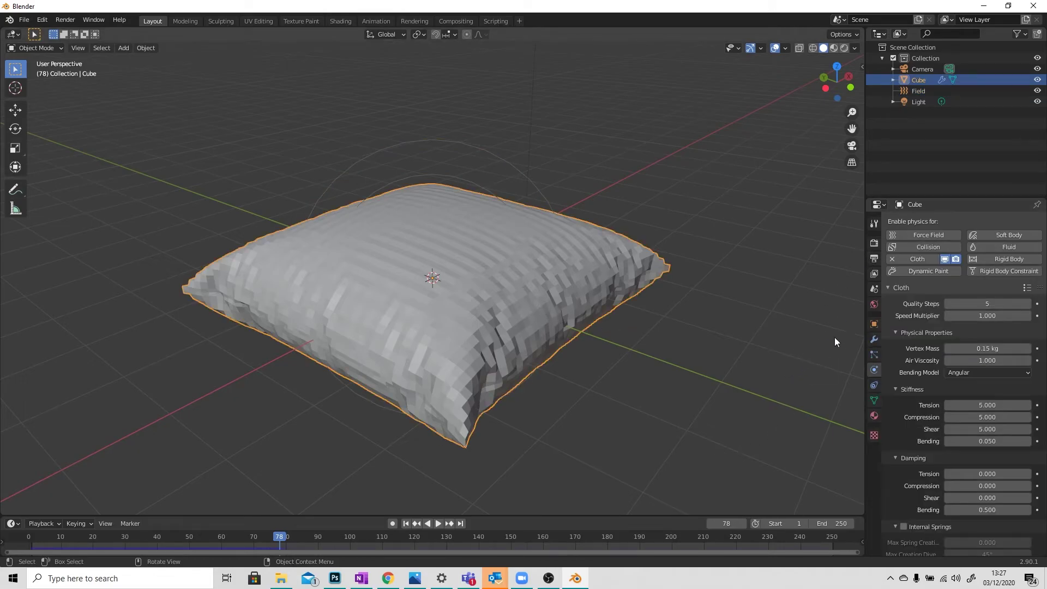
left_click(873, 339)
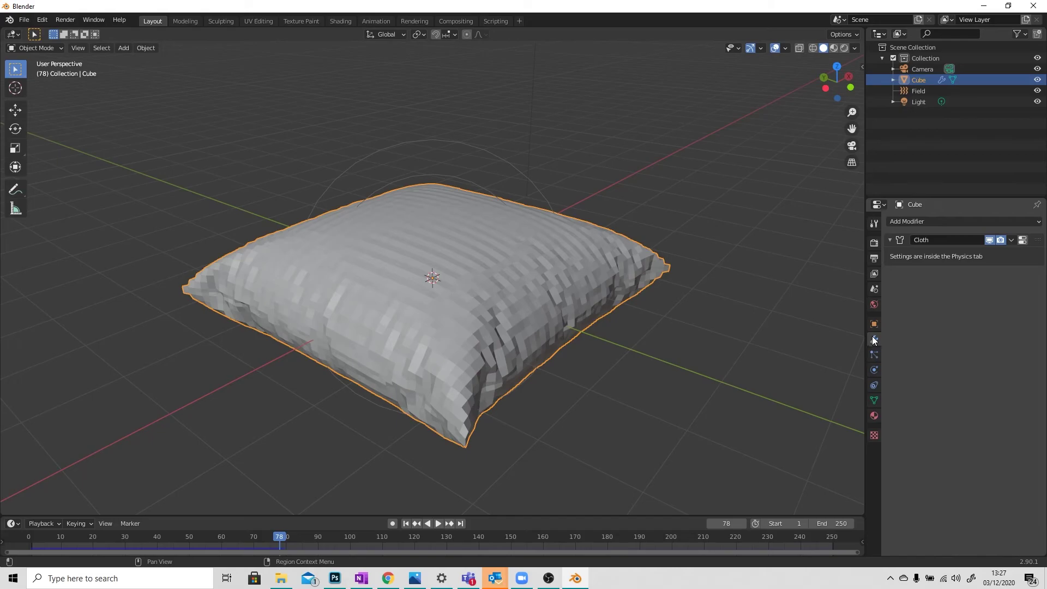
left_click(911, 222)
left_click(833, 401)
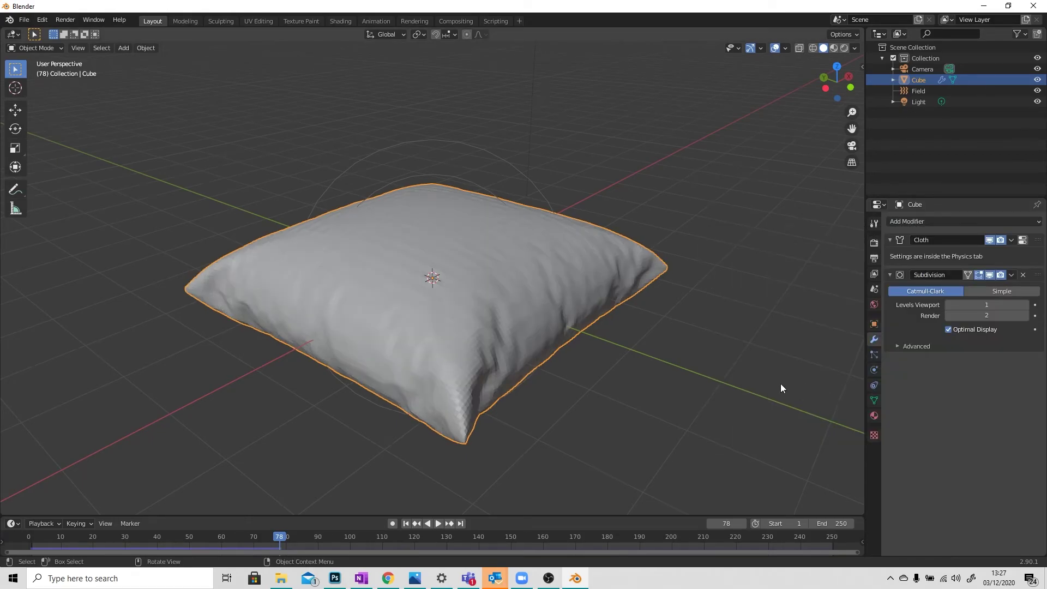
left_click(1022, 275)
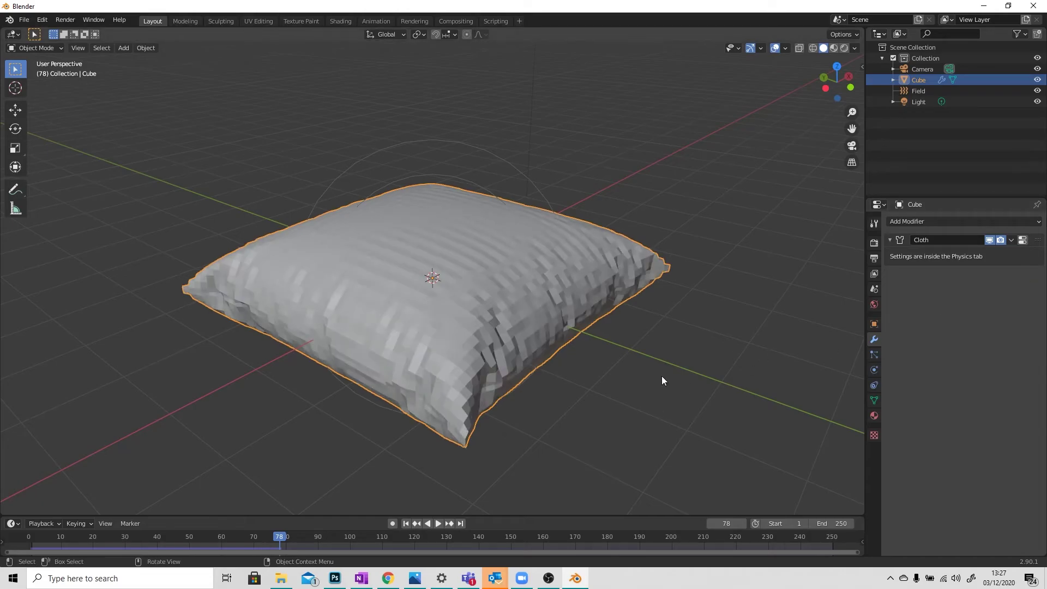
Apply smooth shading to the cushion.
right_click(486, 307)
left_click(450, 296)
middle_click_drag(488, 375, 430, 305)
Delete the force field at the cushion's centre.
left_click(391, 147)
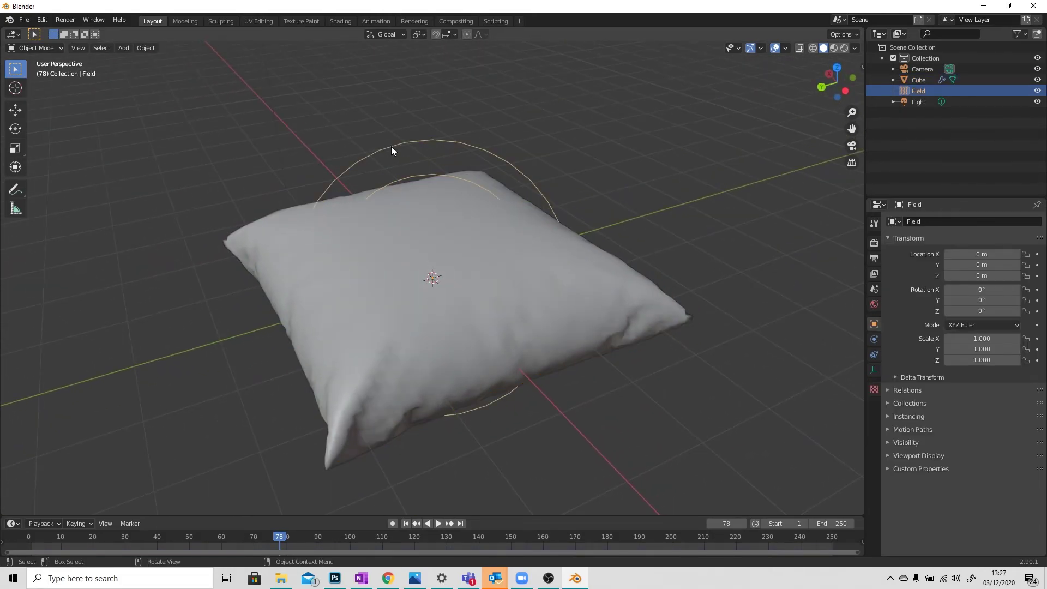
key("Delete")
middle_click_drag(519, 306, 500, 317)
Apply the cushion's Cloth modifier so the inflated shape becomes permanent mesh geometry.
left_click(505, 321)
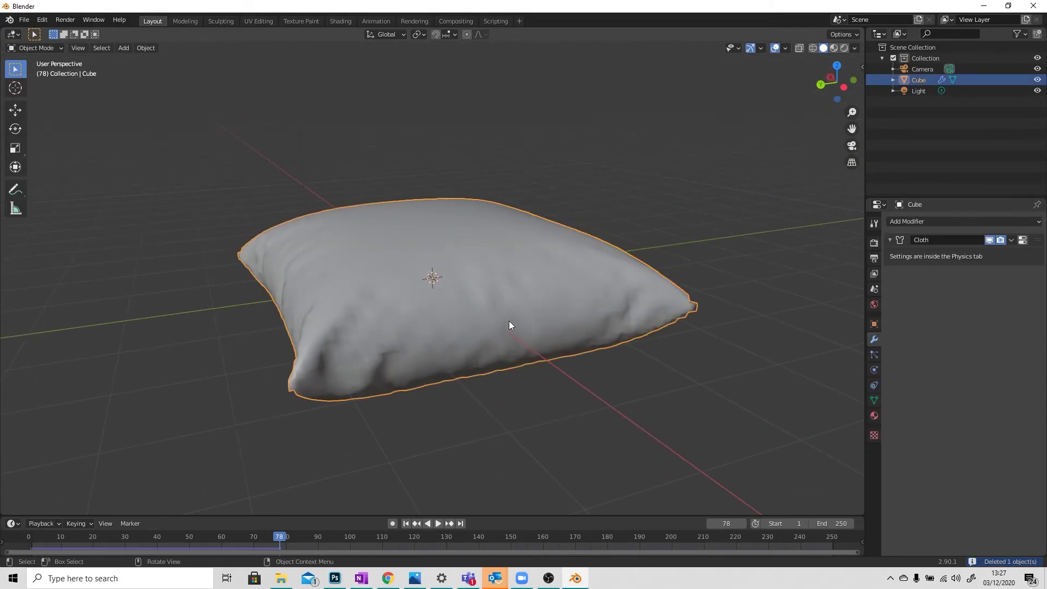
left_click(1012, 241)
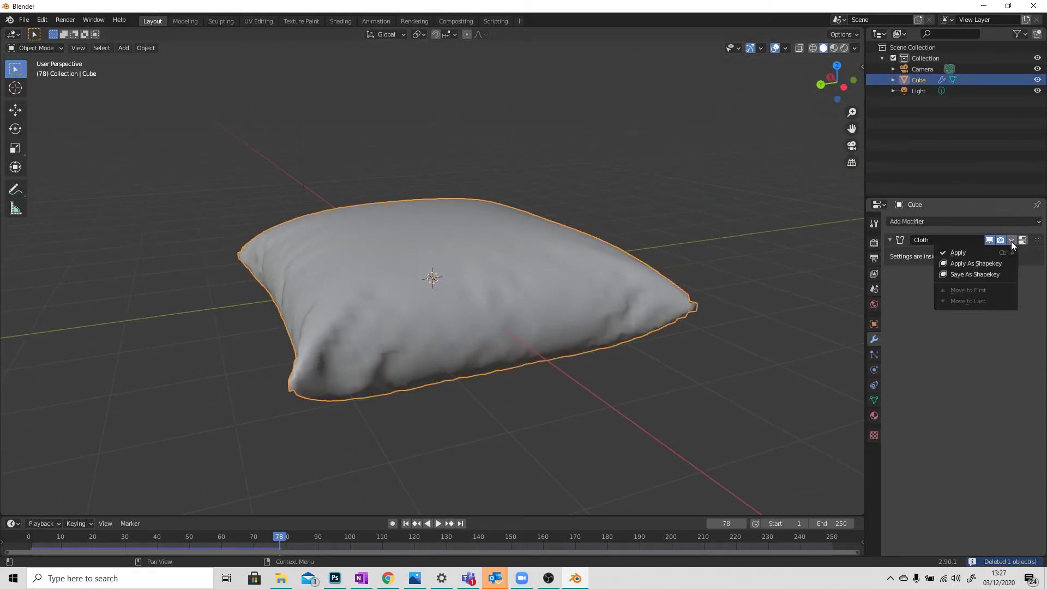
left_click(988, 254)
middle_click_drag(708, 347, 482, 332)
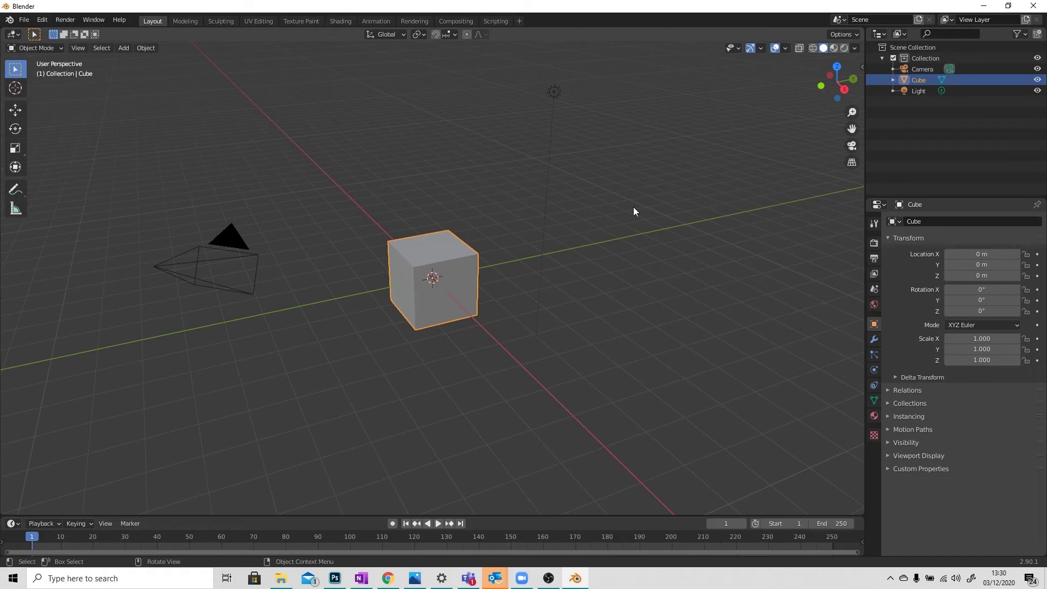
Replace the default cube in the new scene with a plane scaled up to about 5.45.
key("x")
left_click(505, 323)
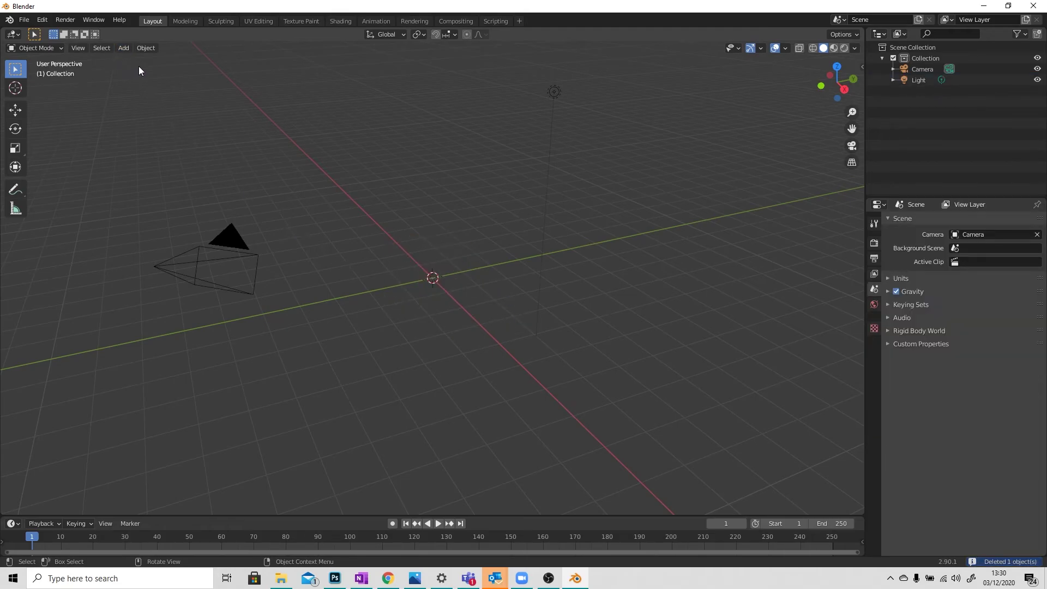
left_click(128, 48)
mouse_move(163, 61)
left_click(272, 60)
key("s")
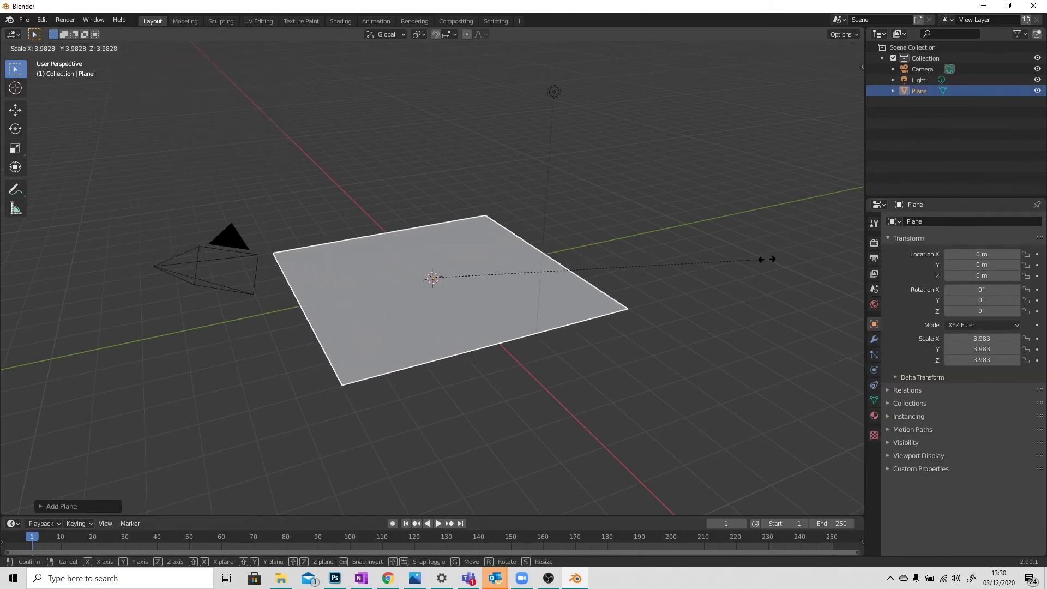
left_click(348, 283)
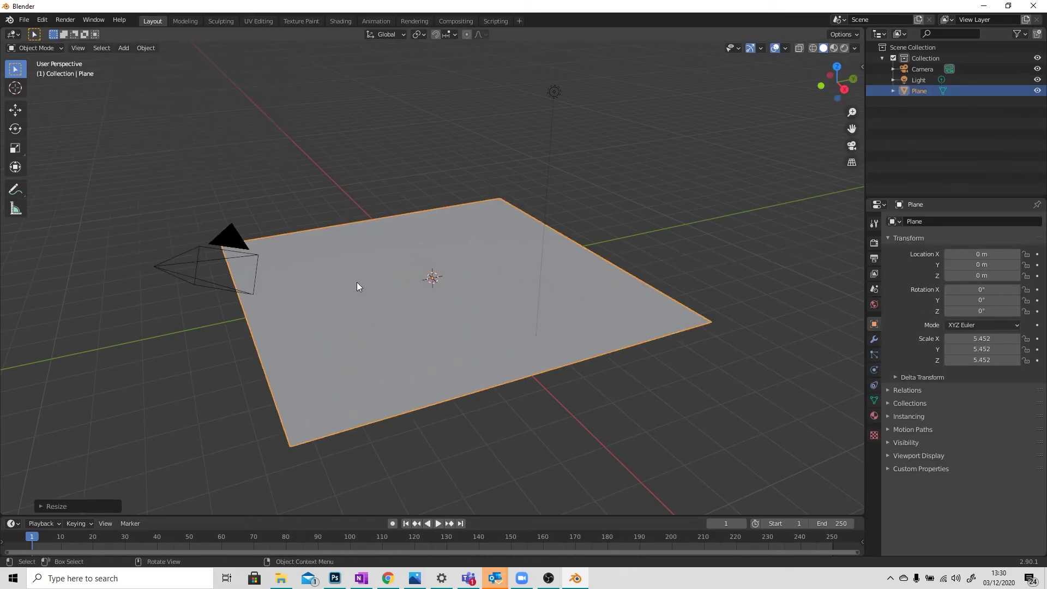
Apply the enlarged plane's scale.
key("ctrl+a")
left_click(341, 284)
middle_click_drag(341, 285, 399, 362)
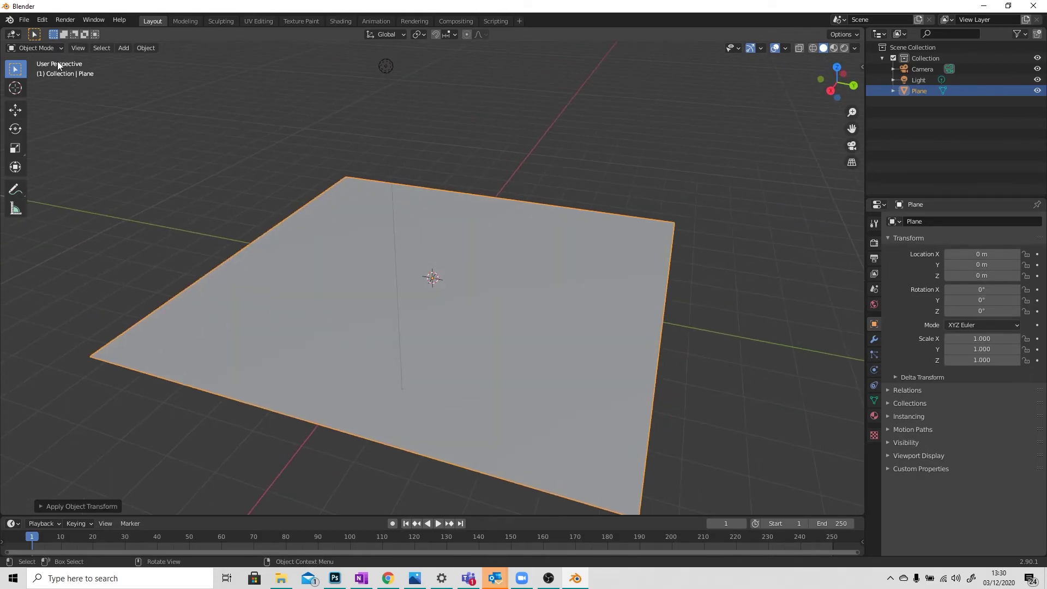
Subdivide the plane into a dense grid in Edit Mode with 100 loop cuts in each direction.
left_click(38, 46)
left_click(33, 65)
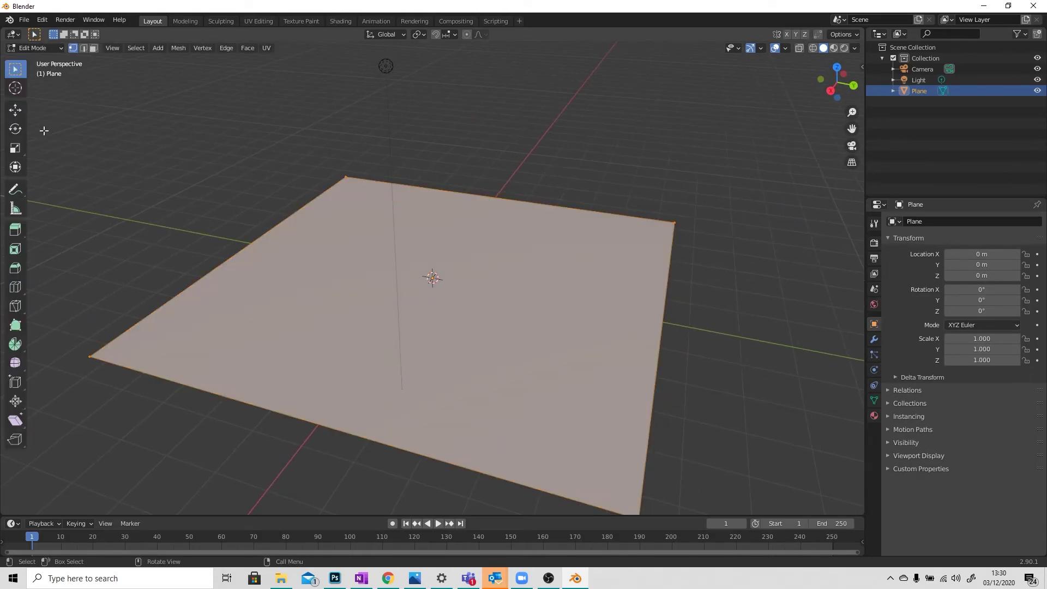
left_click(15, 287)
left_click(101, 34)
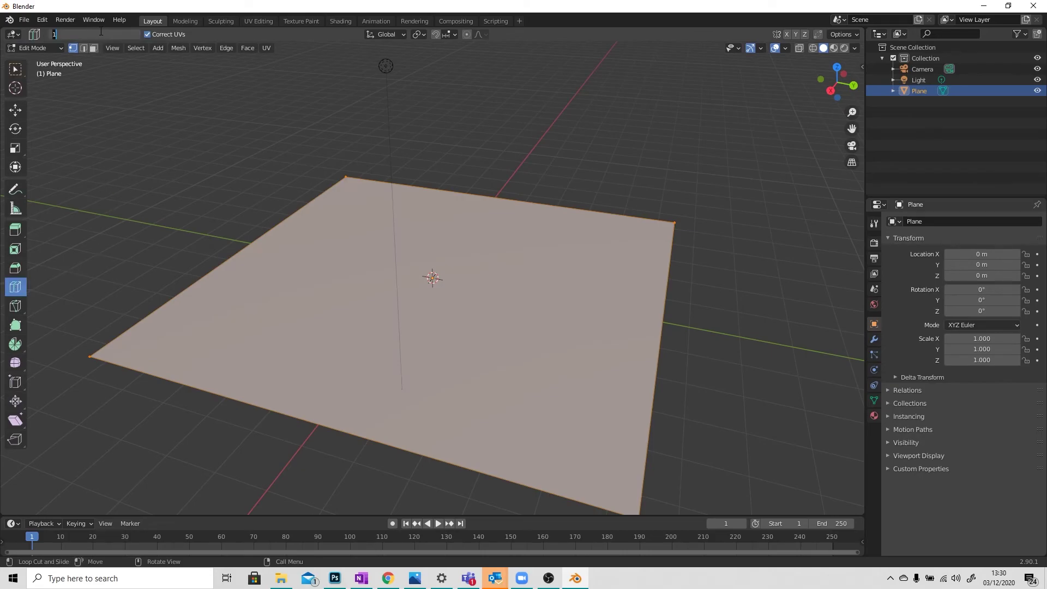
type("100")
key("Return")
left_click(471, 210)
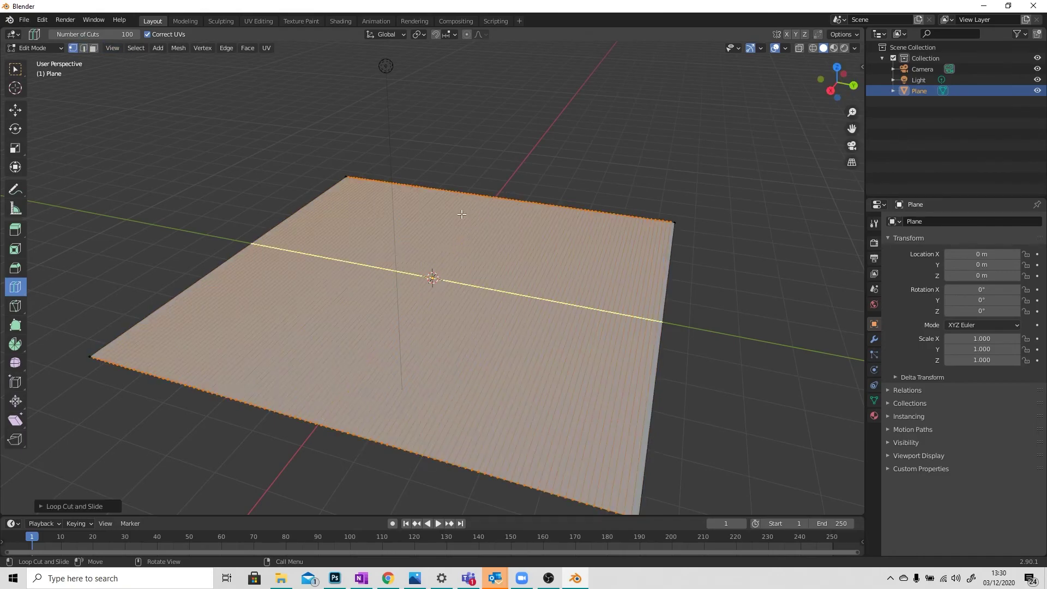
mouse_move(414, 327)
middle_mouse_down()
mouse_move(404, 339)
mouse_move(401, 325)
middle_mouse_up()
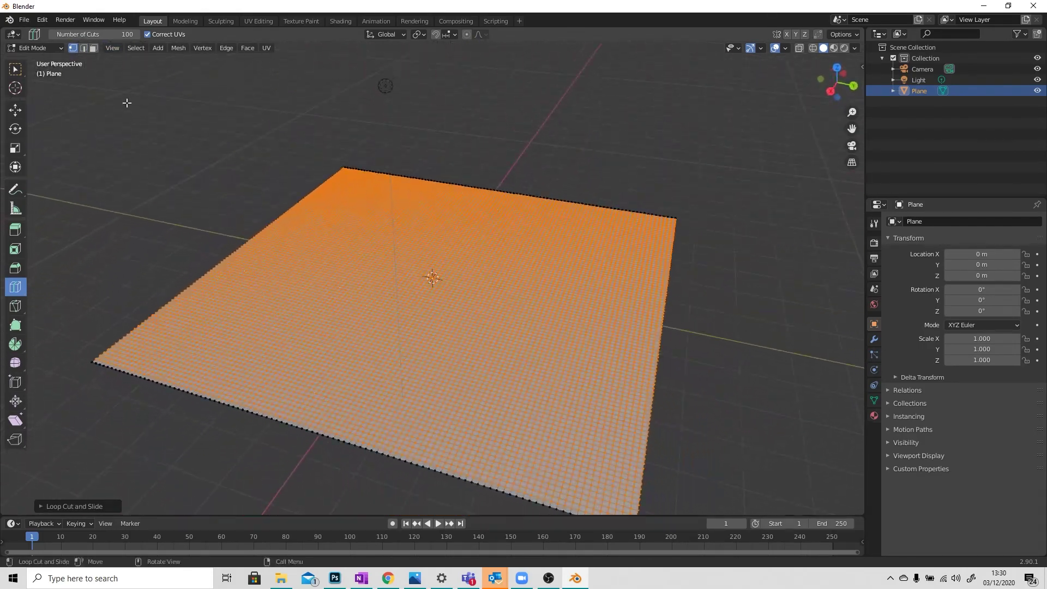
Switch the plane to Sculpt Mode and choose the Cloth brush.
left_click(40, 50)
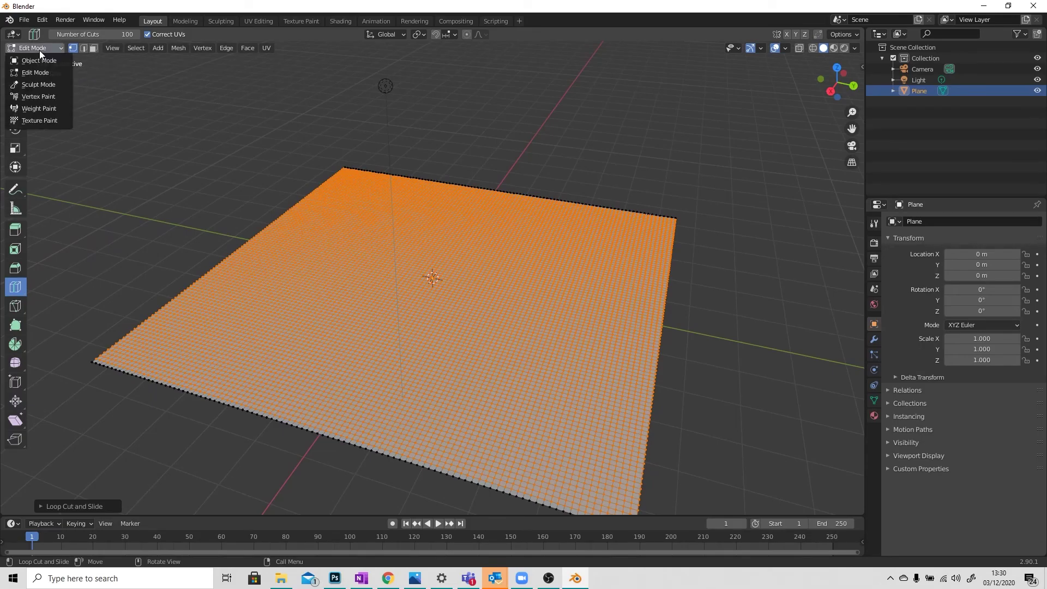
left_click(34, 80)
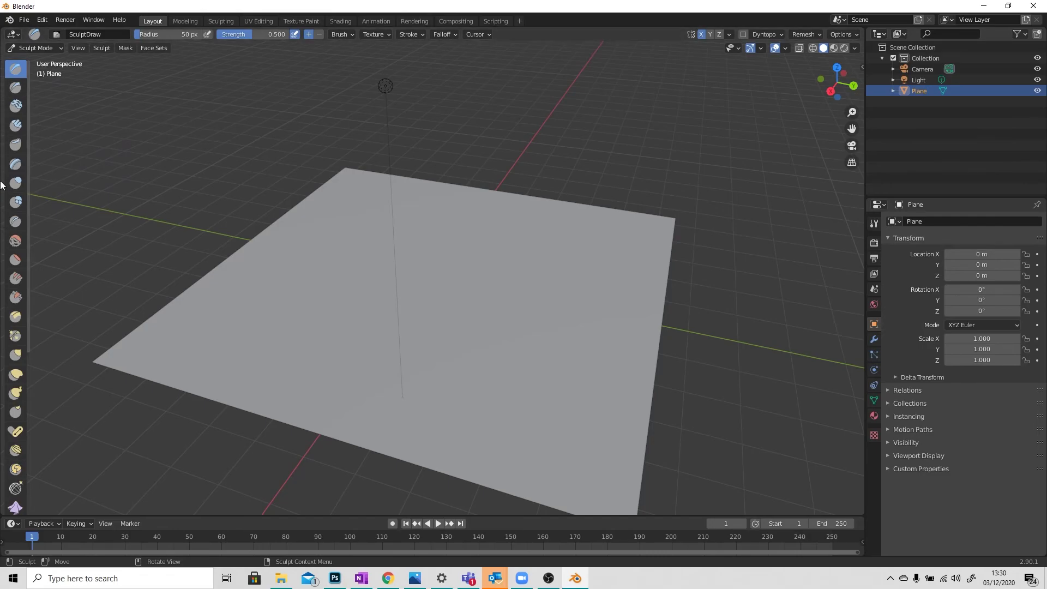
scroll(3, 197, "down", 4)
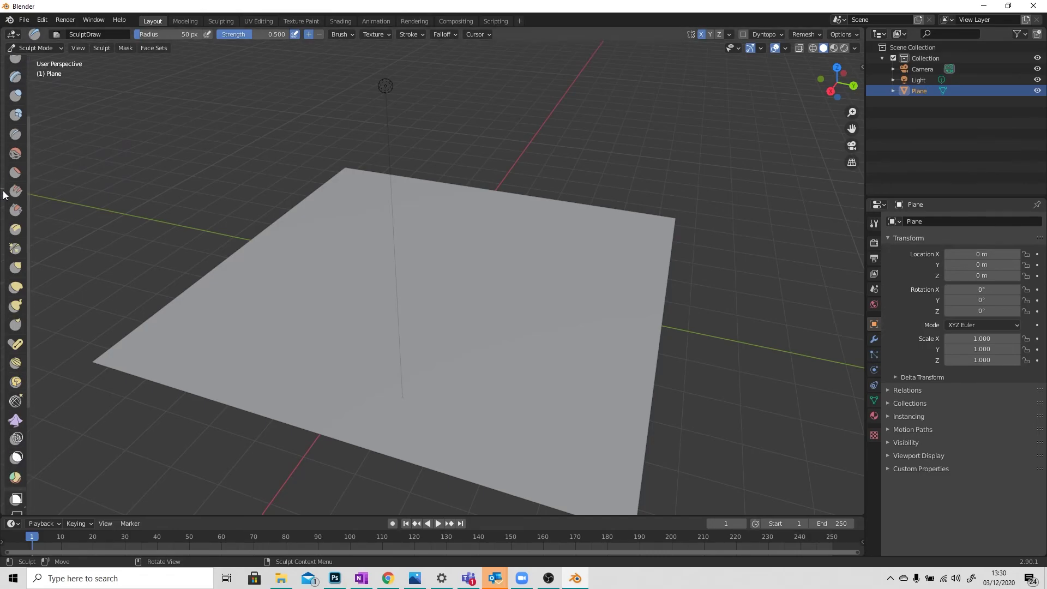
left_click(15, 421)
mouse_move(159, 420)
middle_mouse_down()
mouse_move(320, 322)
mouse_move(281, 314)
mouse_move(311, 313)
middle_mouse_up()
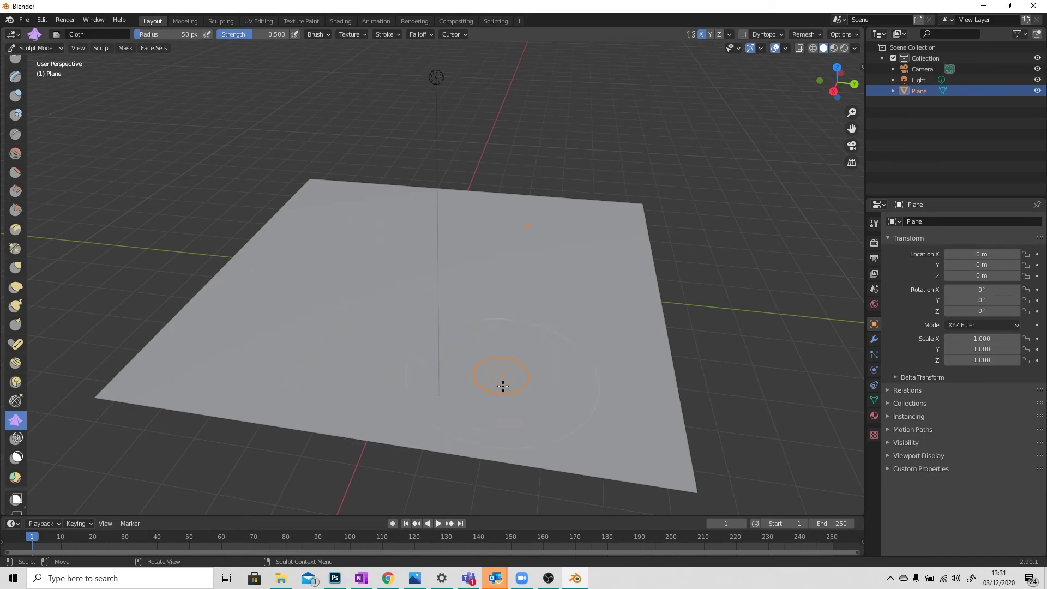
Turn off X-axis mirror symmetry for sculpting on the plane.
left_click(875, 244)
left_click(875, 229)
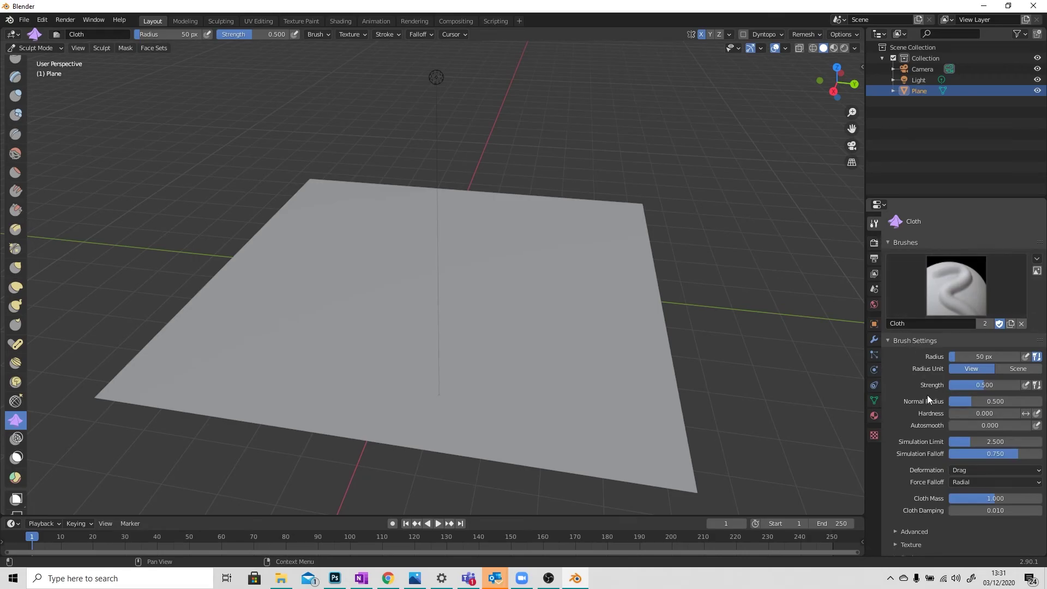
scroll(934, 432, "down", 4)
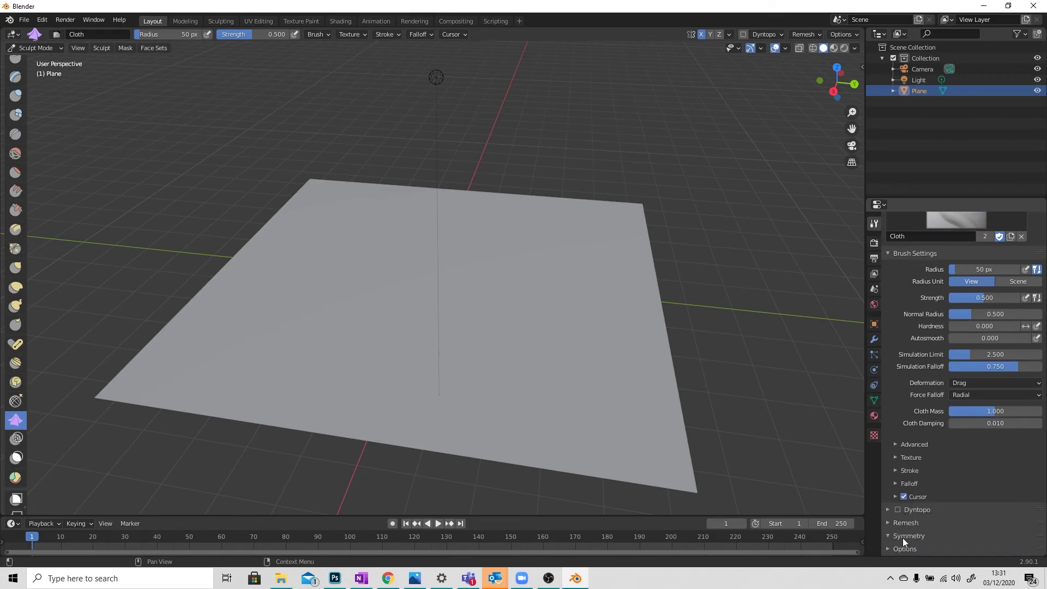
left_click(903, 536)
scroll(905, 534, "down", 3)
left_click(966, 486)
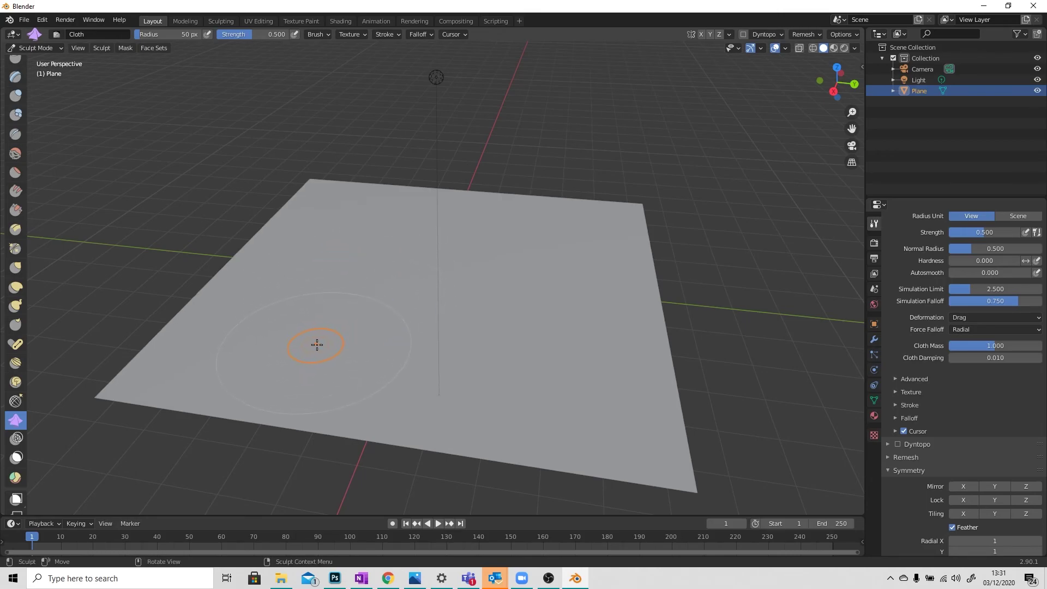
mouse_move(446, 297)
middle_mouse_down()
mouse_move(482, 275)
mouse_move(491, 283)
mouse_move(339, 337)
middle_mouse_up()
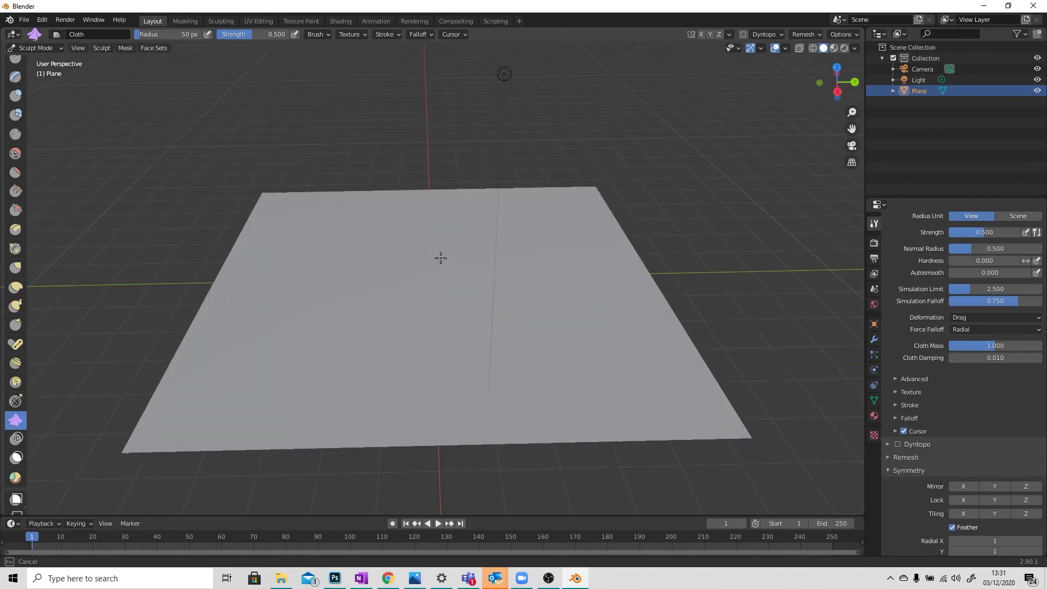
mouse_move(416, 339)
middle_mouse_down()
mouse_move(376, 304)
mouse_move(369, 320)
mouse_move(415, 348)
middle_mouse_up()
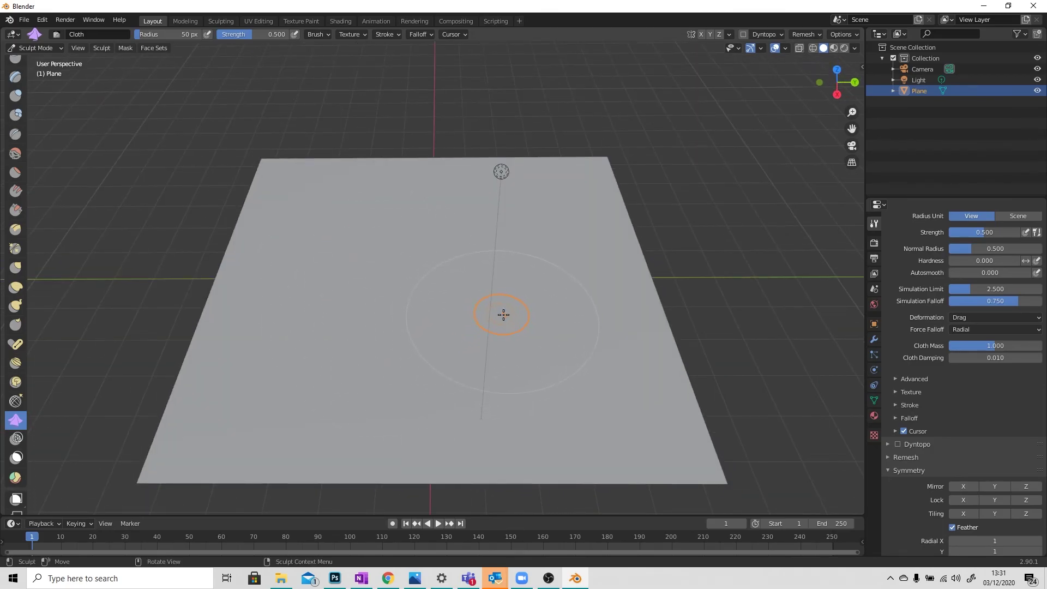
Set the Cloth brush deformation to Grab and pull a series of short folds across the plane's left and middle areas.
scroll(942, 394, "up", 5)
scroll(942, 395, "up", 2)
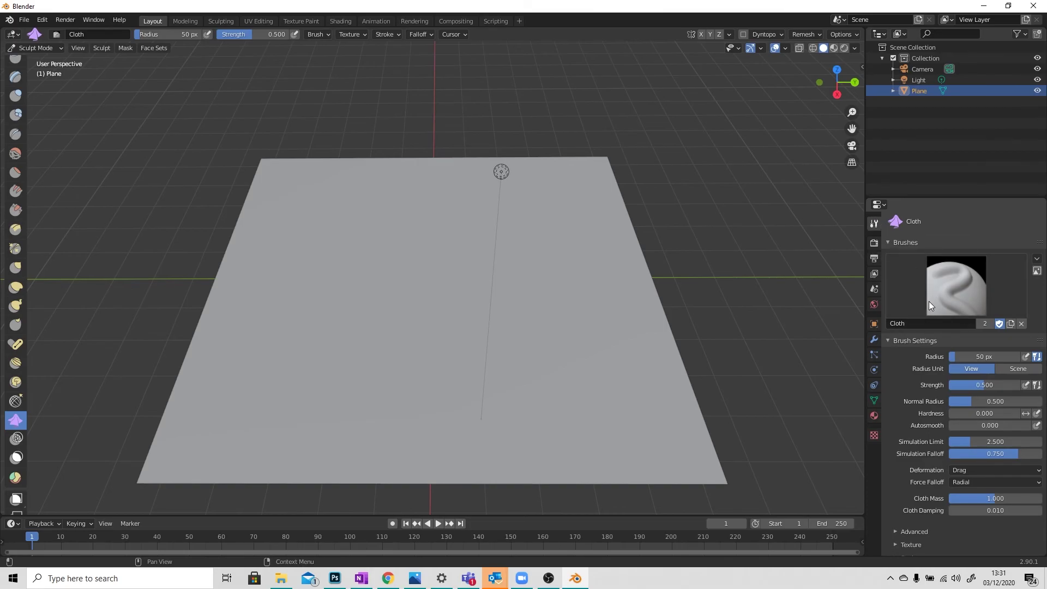
left_click(971, 470)
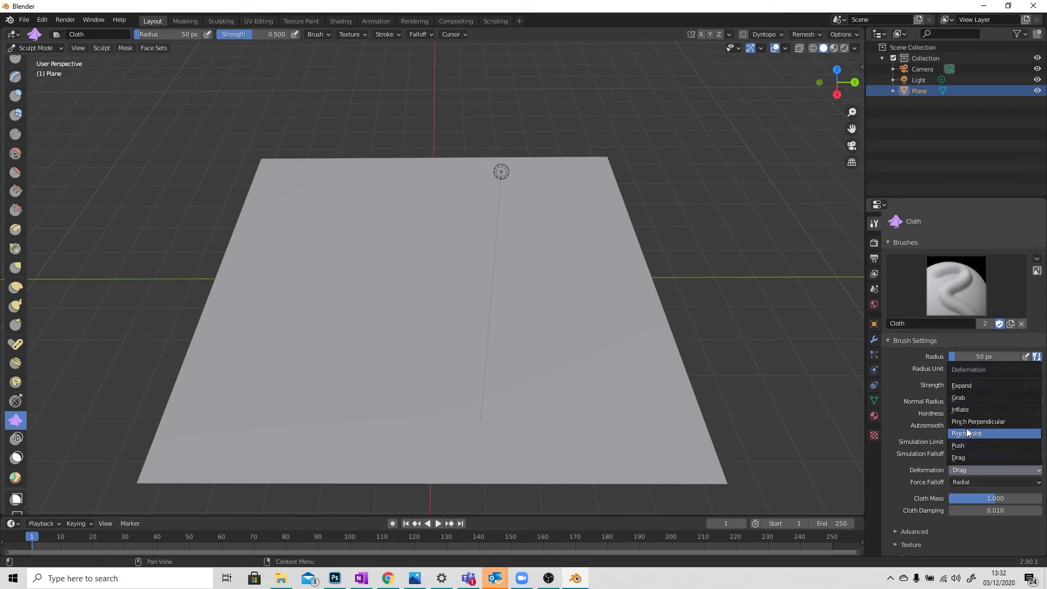
left_click(964, 398)
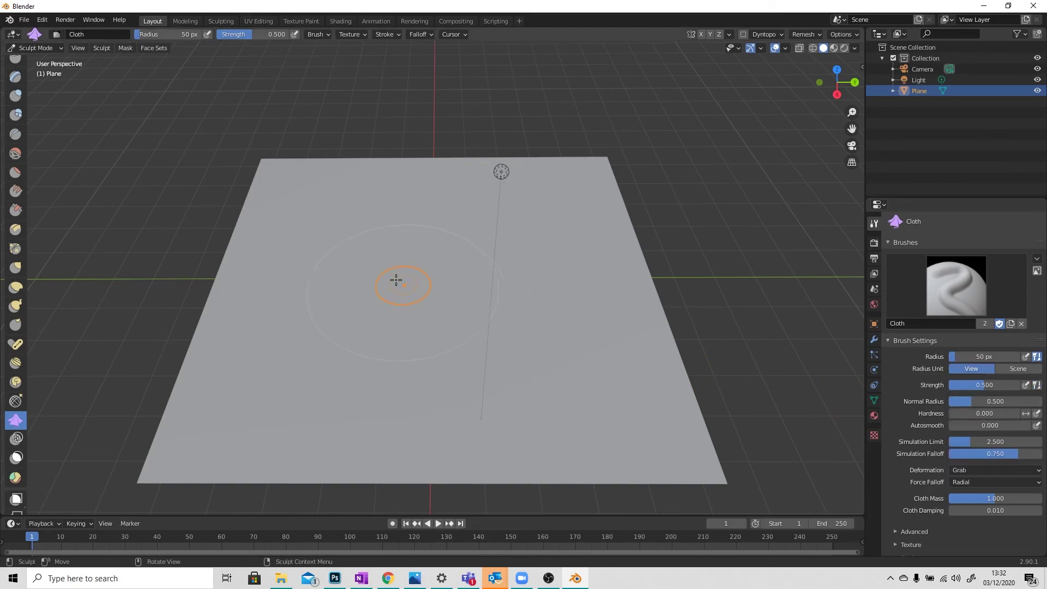
left_click_drag(330, 220, 368, 232)
left_click_drag(349, 312, 384, 312)
left_click_drag(419, 265, 453, 260)
left_click_drag(446, 190, 496, 192)
left_click_drag(512, 269, 567, 266)
left_click_drag(496, 345, 537, 346)
left_click_drag(376, 415, 430, 418)
left_click_drag(253, 418, 304, 413)
left_click_drag(262, 336, 309, 333)
left_click_drag(255, 270, 306, 267)
left_click_drag(259, 205, 349, 183)
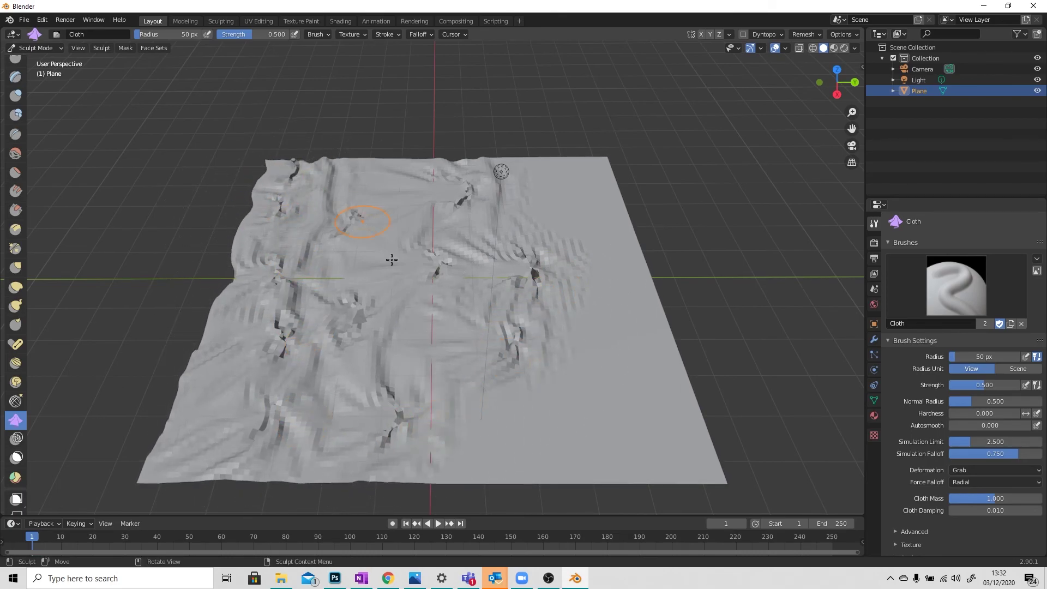
left_click_drag(464, 406, 515, 411)
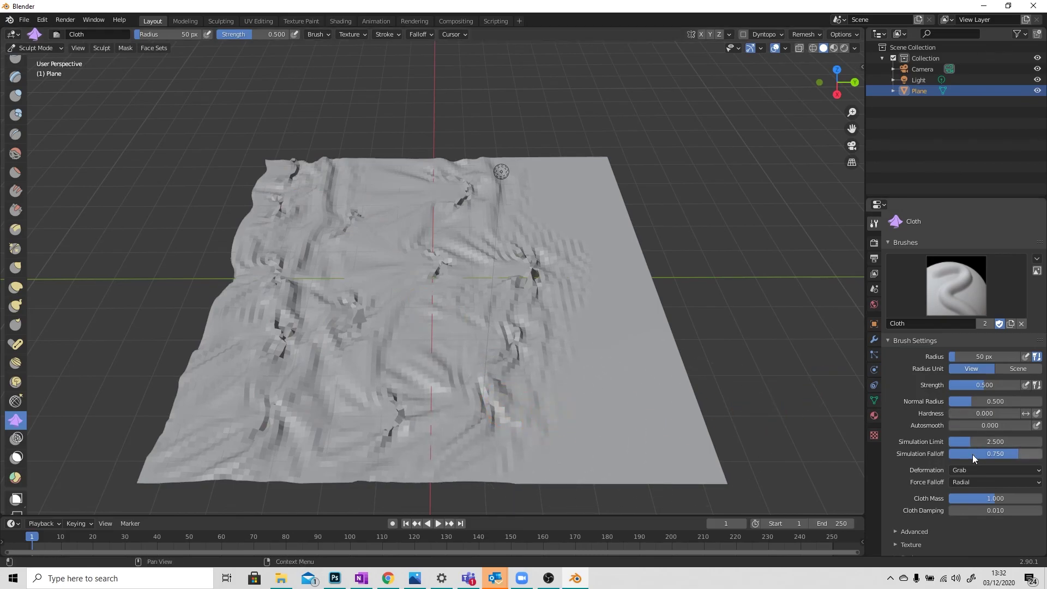
Set the Cloth brush deformation to Inflate and sculpt soft swells over the plane's flat side and among the existing folds.
left_click(983, 470)
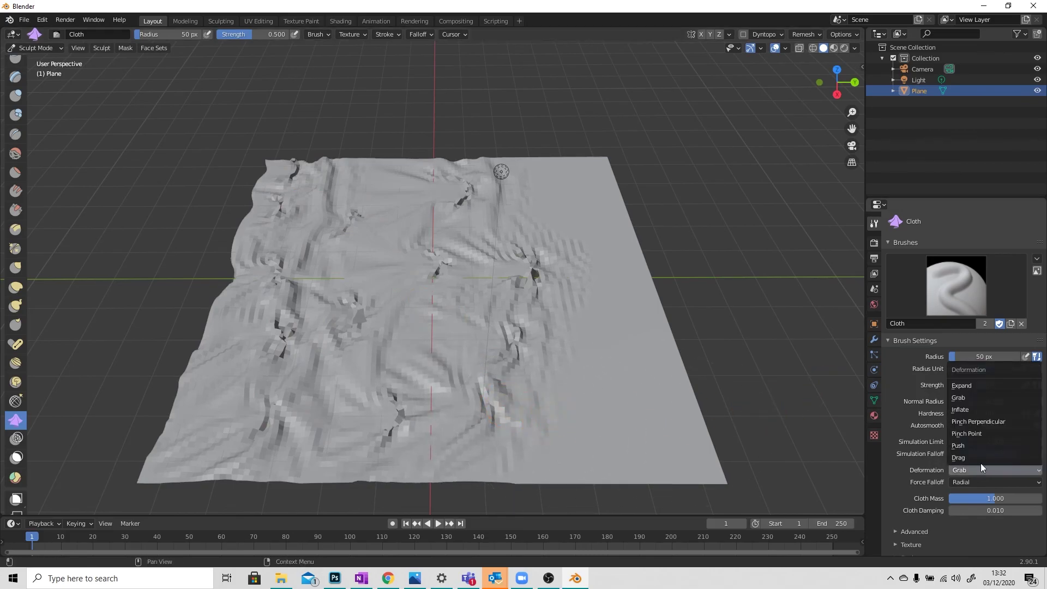
left_click(963, 411)
mouse_move(614, 397)
left_mouse_down()
mouse_move(572, 385)
mouse_move(605, 337)
mouse_move(627, 414)
mouse_move(649, 355)
mouse_move(594, 401)
mouse_move(638, 376)
mouse_move(605, 357)
mouse_move(645, 365)
mouse_move(621, 292)
mouse_move(603, 327)
left_mouse_up()
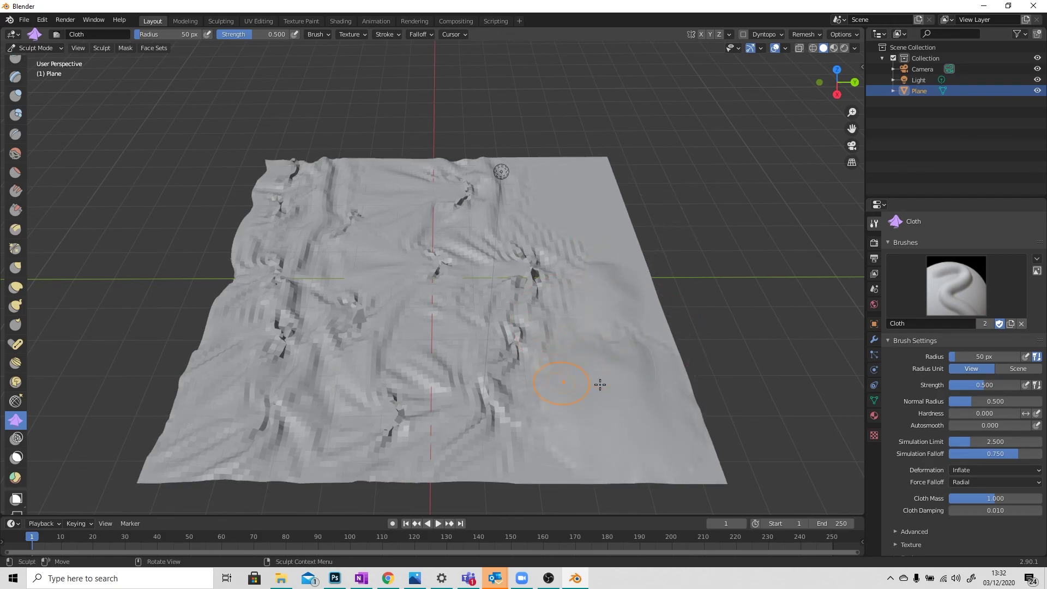
mouse_move(568, 450)
left_mouse_down()
mouse_move(446, 432)
mouse_move(491, 417)
left_mouse_up()
mouse_move(600, 406)
left_mouse_down()
mouse_move(523, 384)
mouse_move(540, 376)
left_mouse_up()
mouse_move(633, 392)
left_mouse_down()
mouse_move(577, 303)
mouse_move(584, 292)
left_mouse_up()
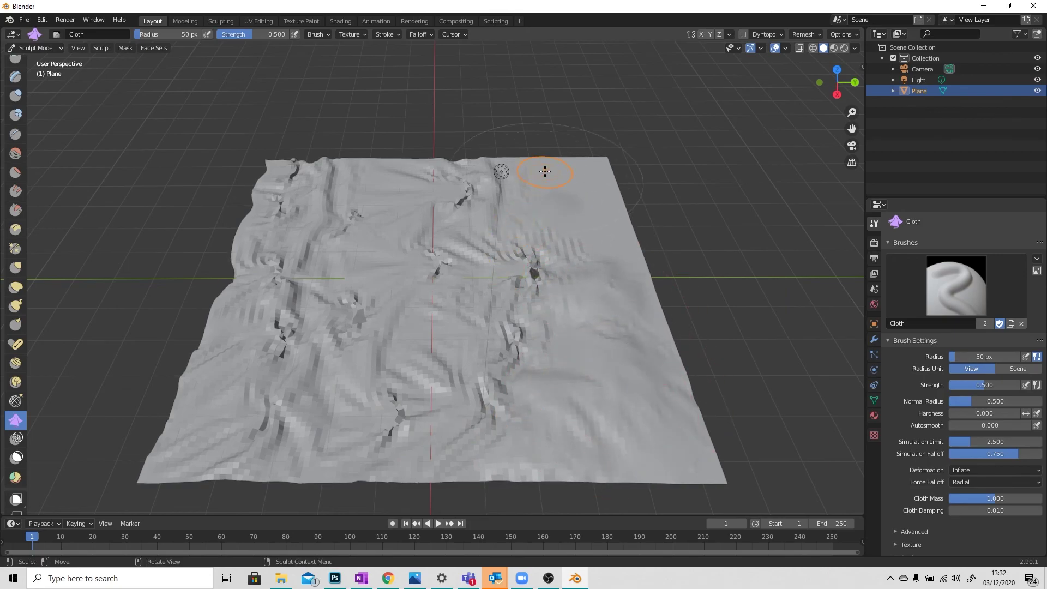
left_click_drag(588, 227, 586, 349)
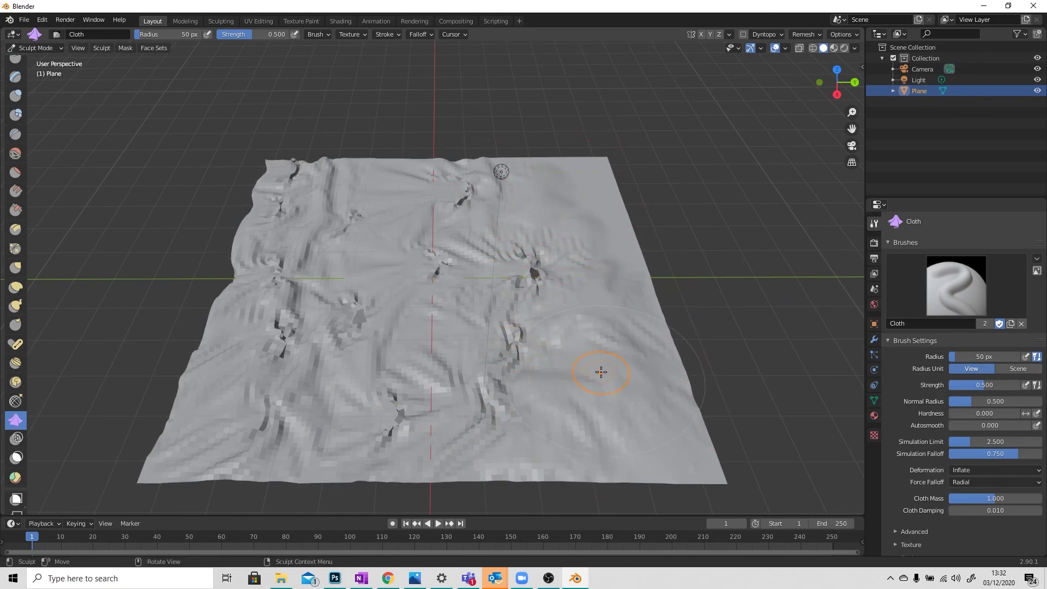
mouse_move(525, 369)
middle_mouse_down()
mouse_move(458, 313)
mouse_move(493, 304)
mouse_move(493, 320)
mouse_move(585, 328)
mouse_move(428, 318)
middle_mouse_up()
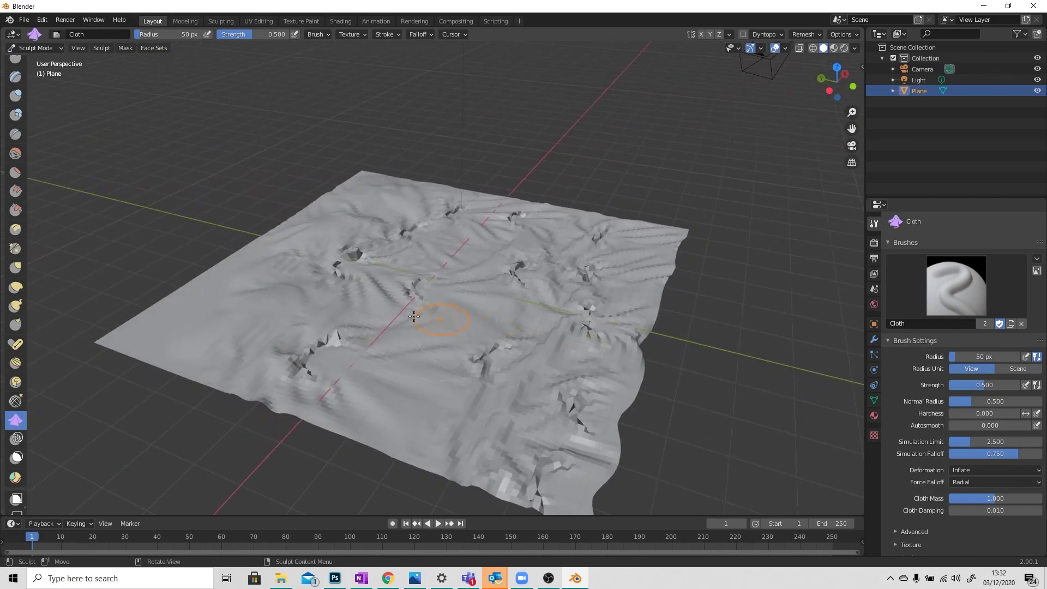
mouse_move(431, 329)
left_mouse_down()
mouse_move(431, 406)
mouse_move(391, 381)
mouse_move(349, 376)
left_mouse_up()
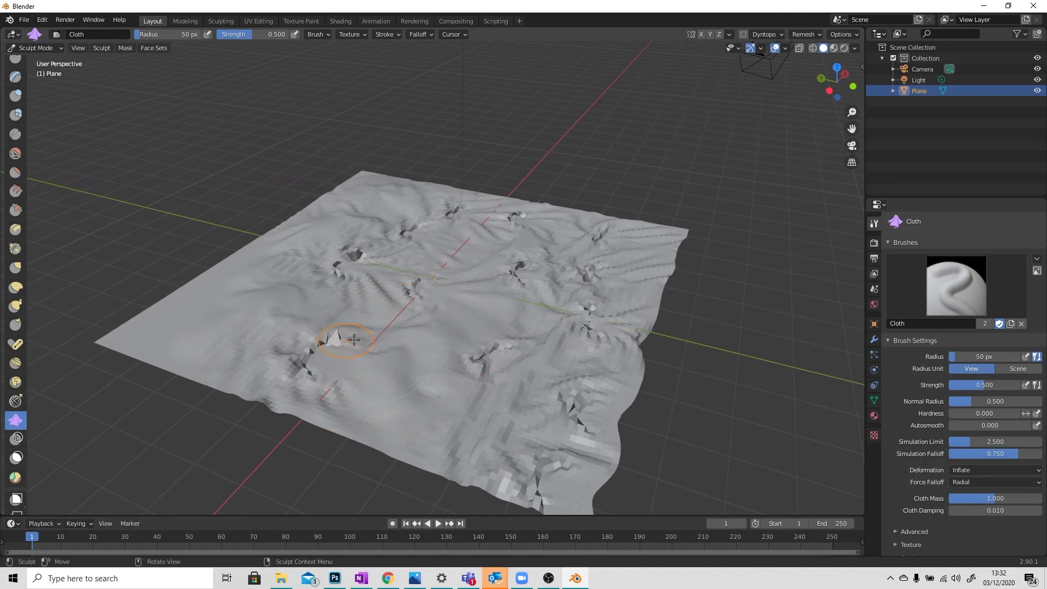
mouse_move(469, 374)
middle_mouse_down()
mouse_move(476, 378)
mouse_move(364, 380)
middle_mouse_up()
scroll(365, 380, "up", 2)
middle_click_drag(331, 342, 346, 274)
scroll(349, 280, "down", 2)
mouse_move(394, 325)
middle_mouse_down()
mouse_move(362, 309)
mouse_move(397, 314)
middle_mouse_up()
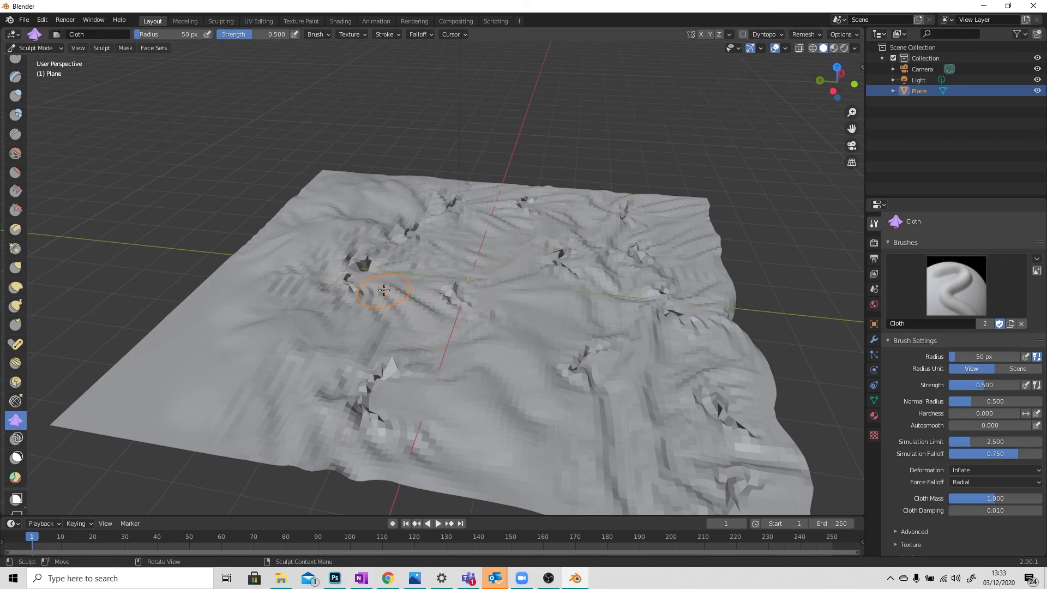
middle_click_drag(509, 368, 518, 372)
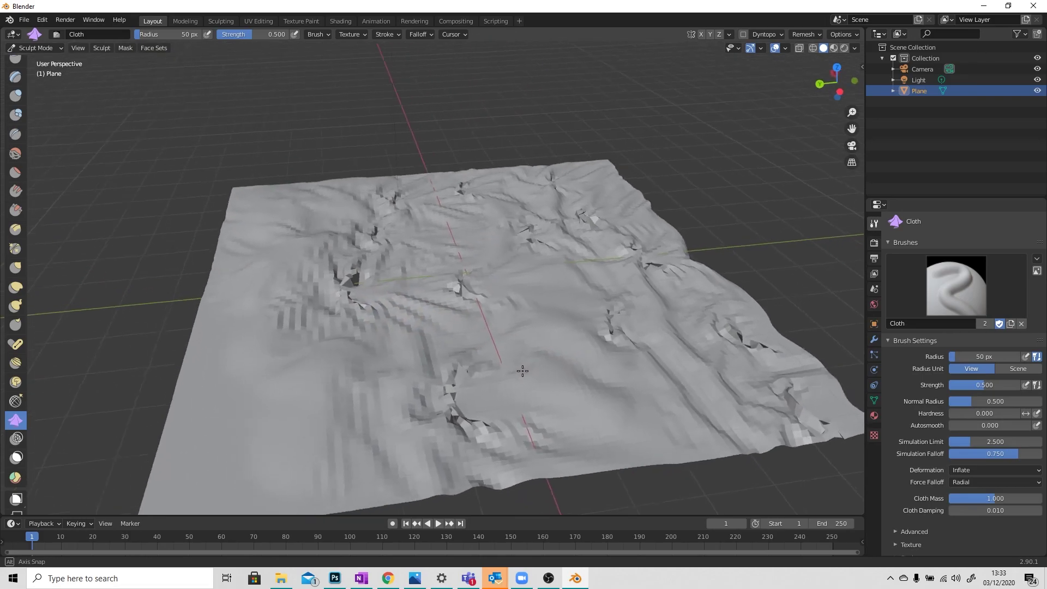